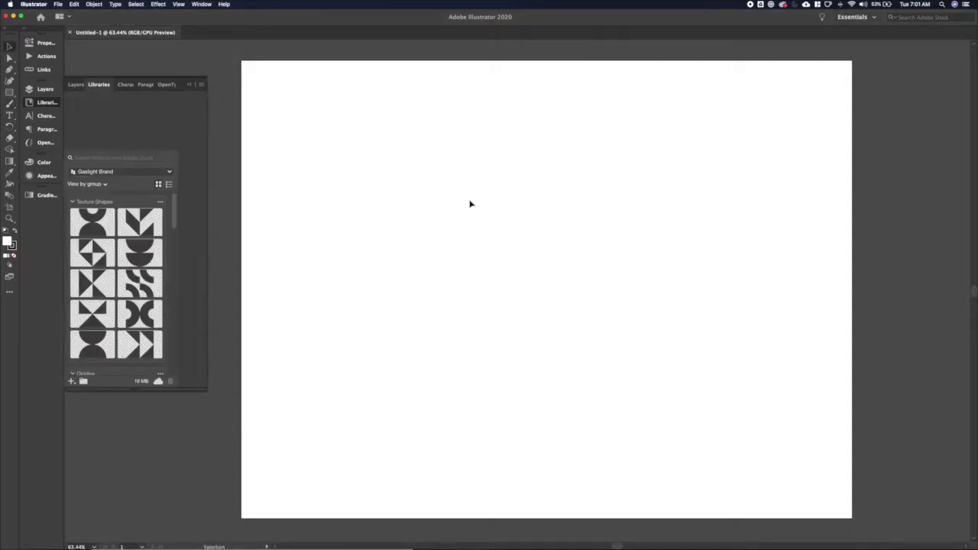
Step: Draw a large outlined rectangle in the upper-right part of the artboard
{"action": "scroll", "coordinate": [471, 204], "scroll_direction": "right", "scroll_amount": 2}
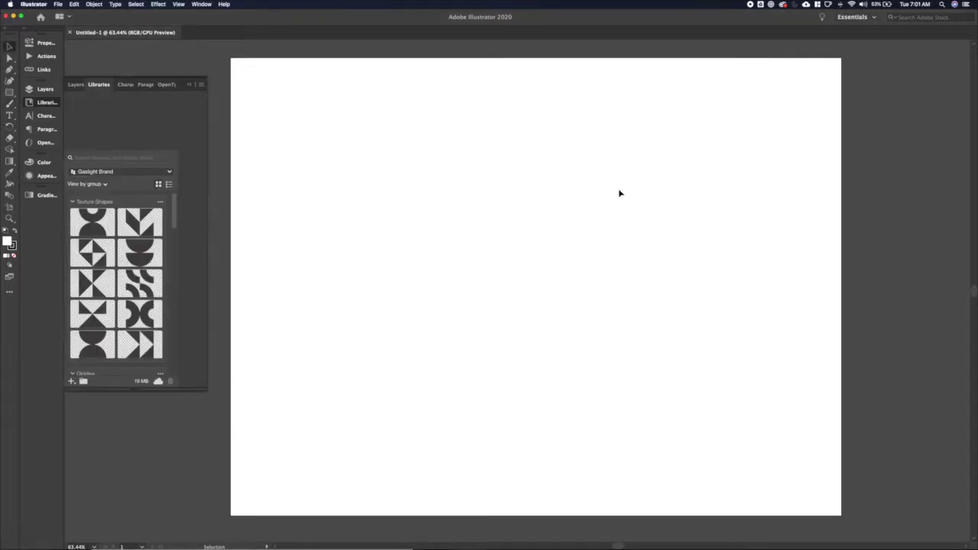
{"action": "key", "text": "m"}
{"action": "left_click_drag", "start_coordinate": [511, 113], "coordinate": [755, 284]}
Step: Add the heading text "Press kit" in the artboard's upper-left area and enlarge it to 42 px
{"action": "key", "text": "t"}
{"action": "left_click", "coordinate": [322, 160]}
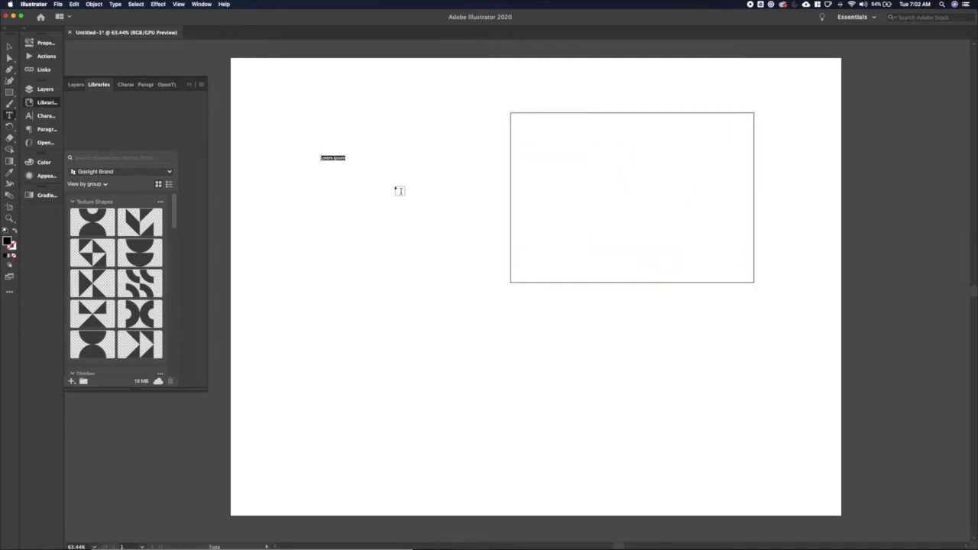
{"action": "type", "text": "Pers"}
{"action": "key", "text": "super+a"}
{"action": "key", "text": "super+shift+period"}
{"action": "key", "text": "super+shift+period"}
{"action": "key", "text": "super+shift+period"}
{"action": "key", "text": "super+shift+period"}
{"action": "key", "text": "super+shift+period"}
{"action": "key", "text": "super+shift+period"}
{"action": "key", "text": "super+shift+period"}
{"action": "key", "text": "super+shift+period"}
{"action": "key", "text": "super+shift+period"}
{"action": "key", "text": "super+shift+period"}
{"action": "key", "text": "super+shift+period"}
{"action": "key", "text": "super+shift+period"}
{"action": "key", "text": "super+shift+period"}
{"action": "key", "text": "super+shift+period"}
{"action": "key", "text": "super+shift+period"}
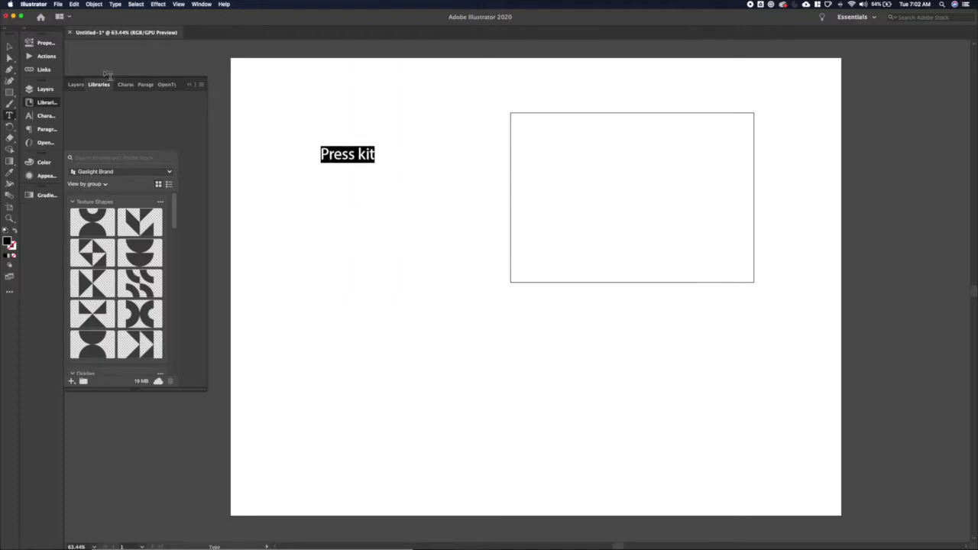
Step: Set the "Press kit" heading's font to DINPro Bold
{"action": "left_click", "coordinate": [46, 43]}
{"action": "left_click", "coordinate": [167, 225]}
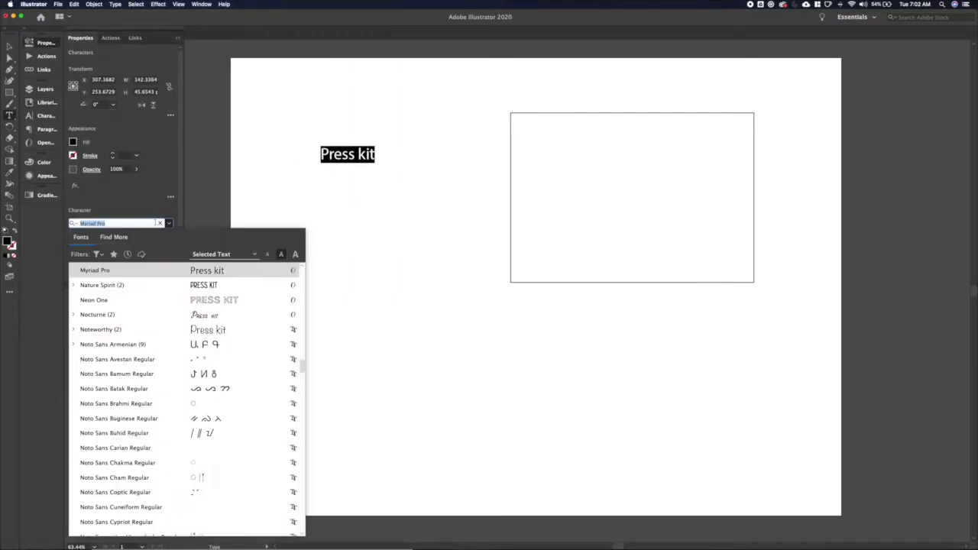
{"action": "type", "text": "din"}
{"action": "left_click", "coordinate": [142, 343]}
{"action": "key", "text": "Escape"}
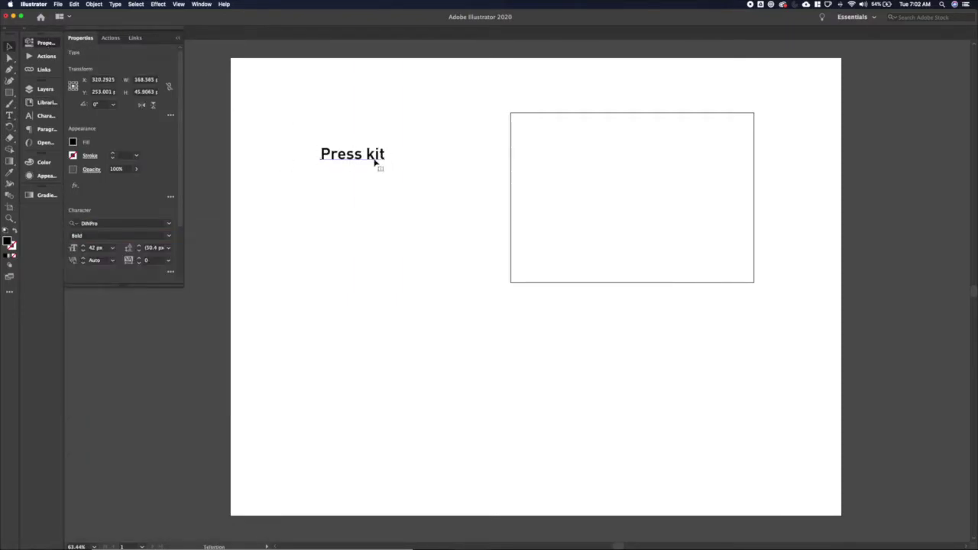
Step: Place a rectangle of about 207 by 53 px, filled with the library's blue, behind the "Press kit" heading
{"action": "key", "text": "m"}
{"action": "left_click_drag", "start_coordinate": [313, 144], "coordinate": [395, 164]}
{"action": "left_click", "coordinate": [46, 102]}
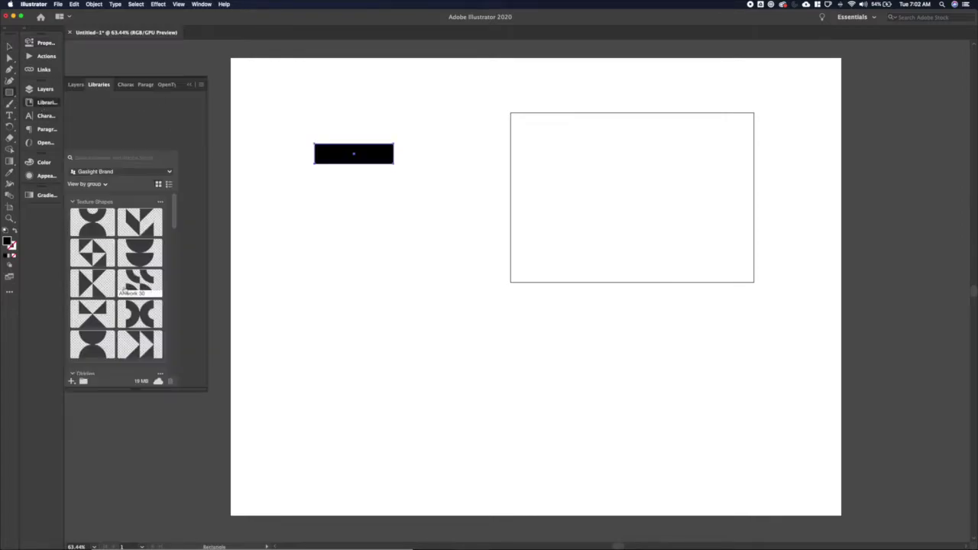
{"action": "left_click", "coordinate": [139, 327]}
{"action": "key", "text": "v"}
{"action": "key", "text": "super+shift+bracketleft"}
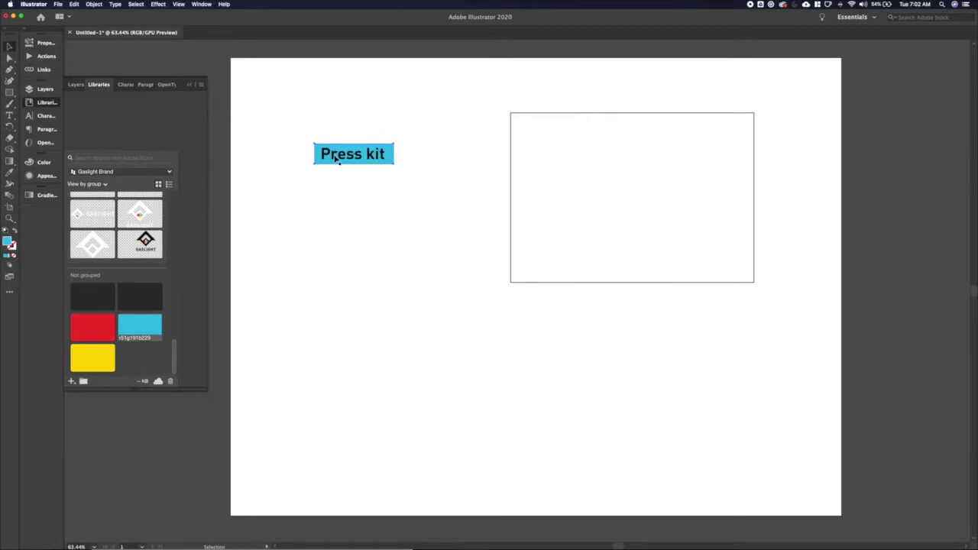
Step: Change the "Press kit" heading's fill colour to white
{"action": "key", "text": "super+shift+a"}
{"action": "left_click", "coordinate": [46, 42]}
{"action": "left_click", "coordinate": [73, 142]}
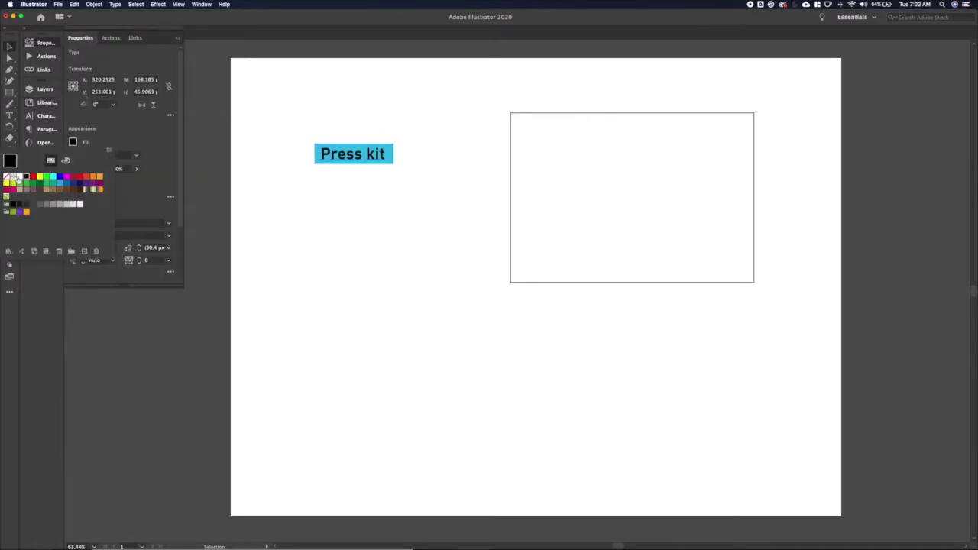
{"action": "left_click", "coordinate": [19, 177]}
{"action": "left_click", "coordinate": [374, 195]}
Step: Centre the "Press kit" heading and the blue rectangle on each other horizontally and vertically
{"action": "left_click_drag", "start_coordinate": [375, 188], "coordinate": [333, 136]}
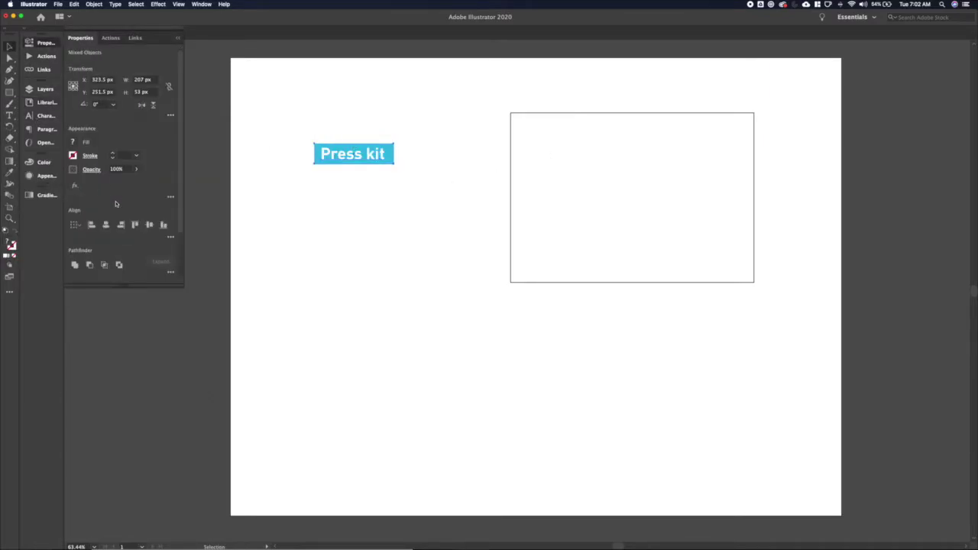
{"action": "left_click", "coordinate": [106, 225]}
{"action": "left_click", "coordinate": [149, 224]}
{"action": "key", "text": "super+shift+a"}
{"action": "left_click", "coordinate": [359, 155]}
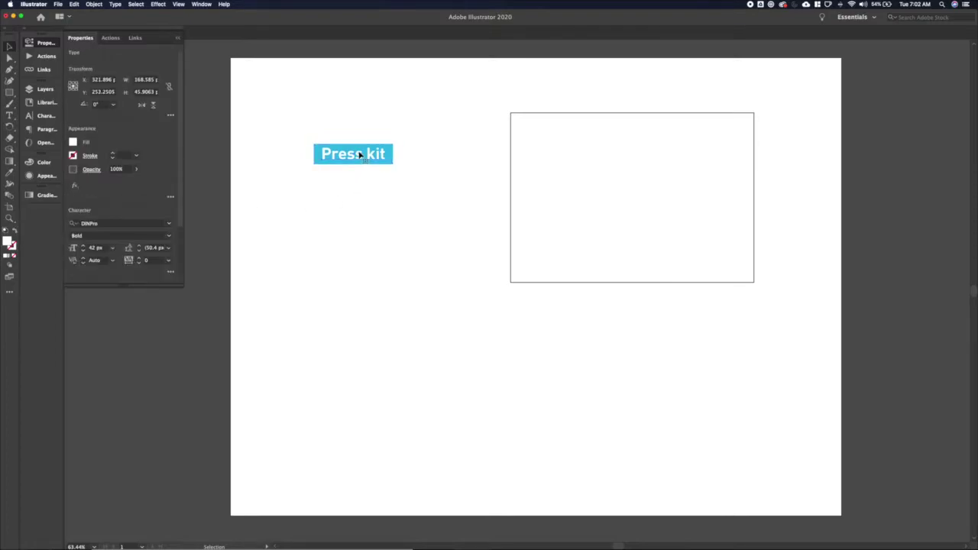
{"action": "left_click", "coordinate": [353, 194]}
Step: Group the "Press kit" heading with its blue rectangle and move the group slightly up and left
{"action": "left_click_drag", "start_coordinate": [406, 168], "coordinate": [367, 140]}
{"action": "key", "text": "super+g"}
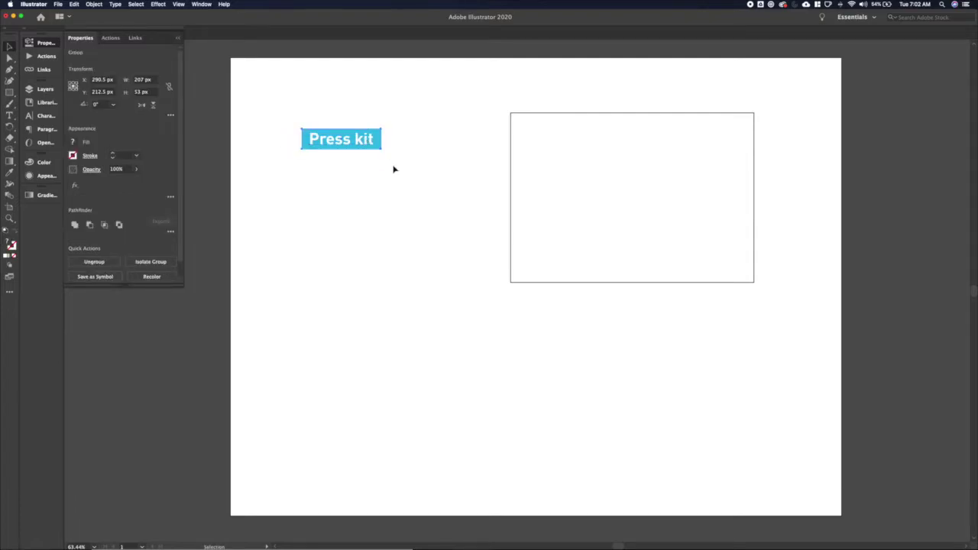
{"action": "left_click", "coordinate": [324, 172]}
Step: Create a text frame of about 434 by 213 px below the heading and set its font to Aglet Slab Regular
{"action": "key", "text": "t"}
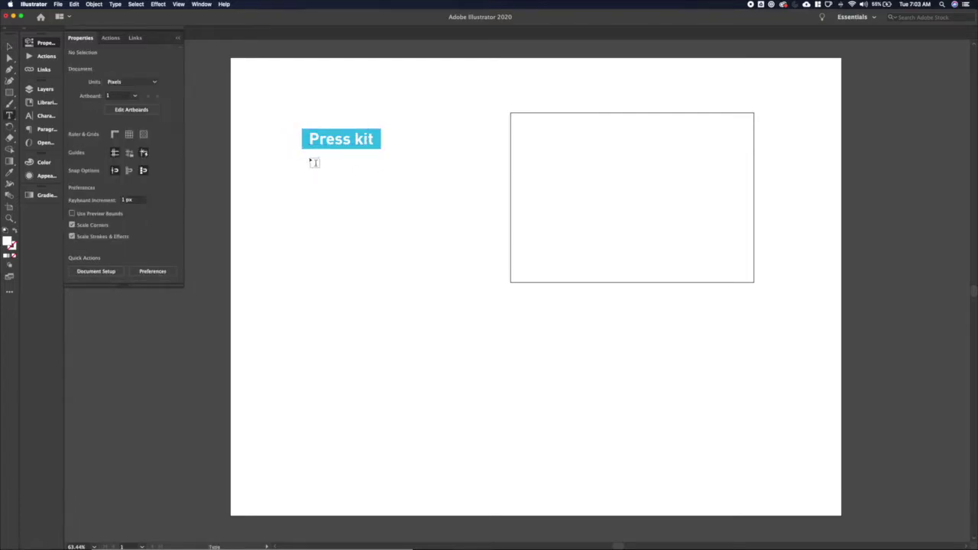
{"action": "left_click_drag", "start_coordinate": [310, 157], "coordinate": [475, 237]}
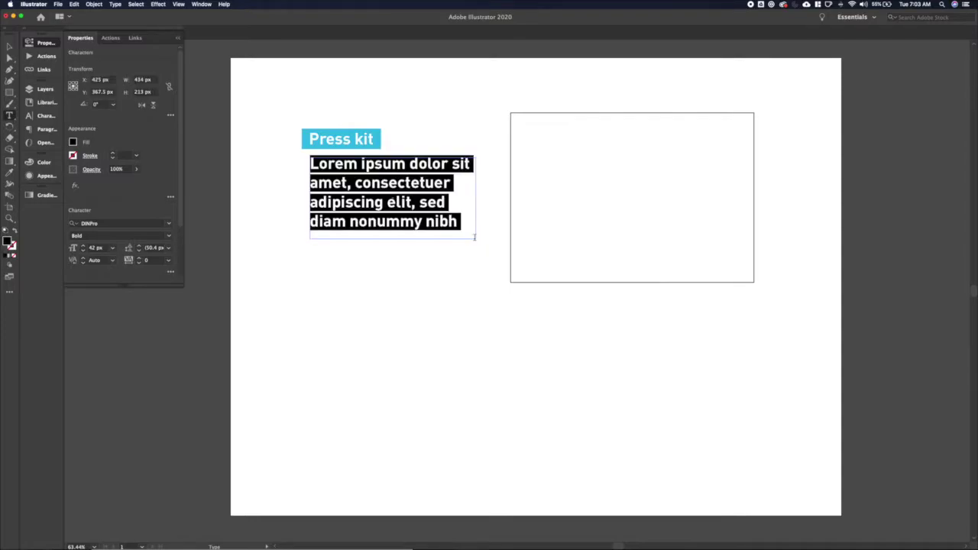
{"action": "left_click", "coordinate": [116, 223]}
{"action": "type", "text": "agl"}
{"action": "key", "text": "Return"}
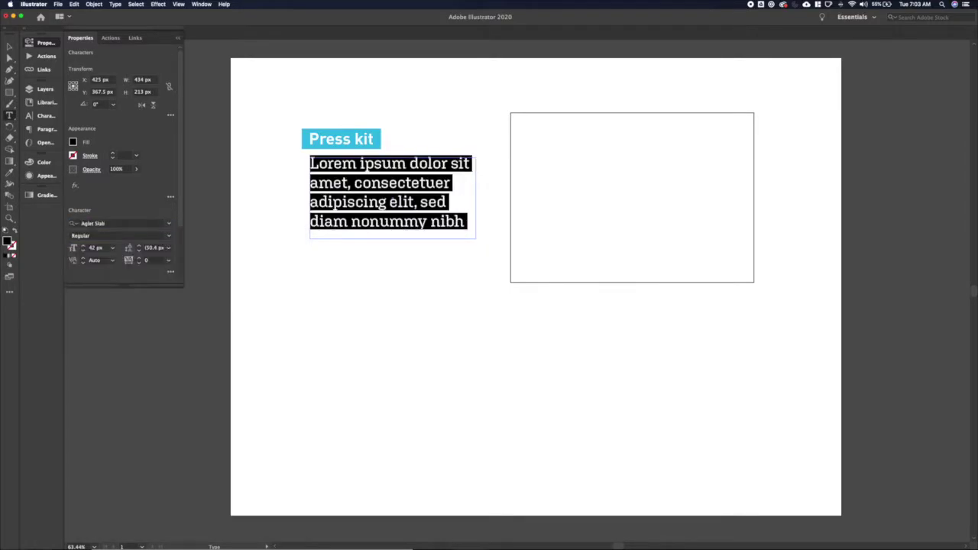
Step: Set the paragraph's font size to 16 px and its leading to 30 px
{"action": "left_click", "coordinate": [92, 248]}
{"action": "type", "text": "16"}
{"action": "key", "text": "Return"}
{"action": "left_click", "coordinate": [151, 248]}
{"action": "type", "text": "30"}
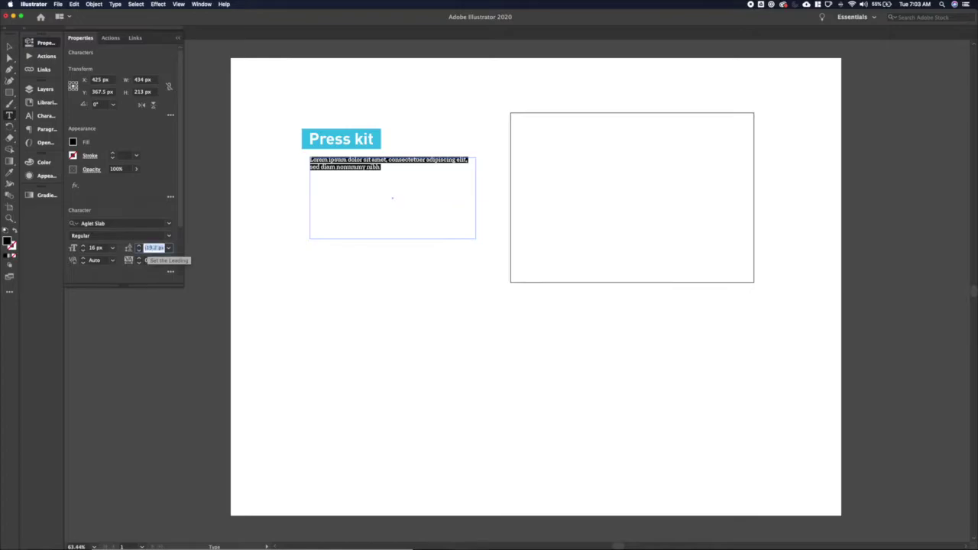
{"action": "key", "text": "Return"}
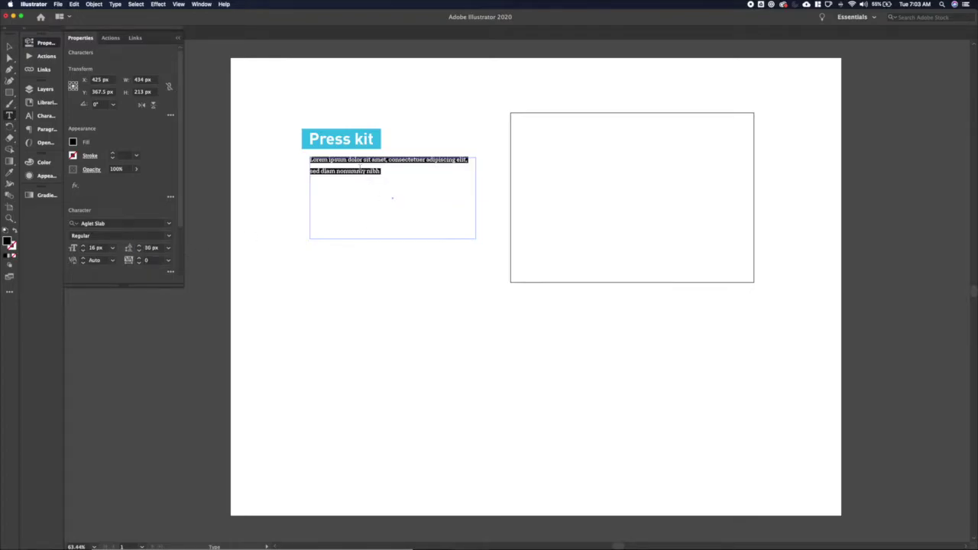
{"action": "left_click", "coordinate": [170, 273]}
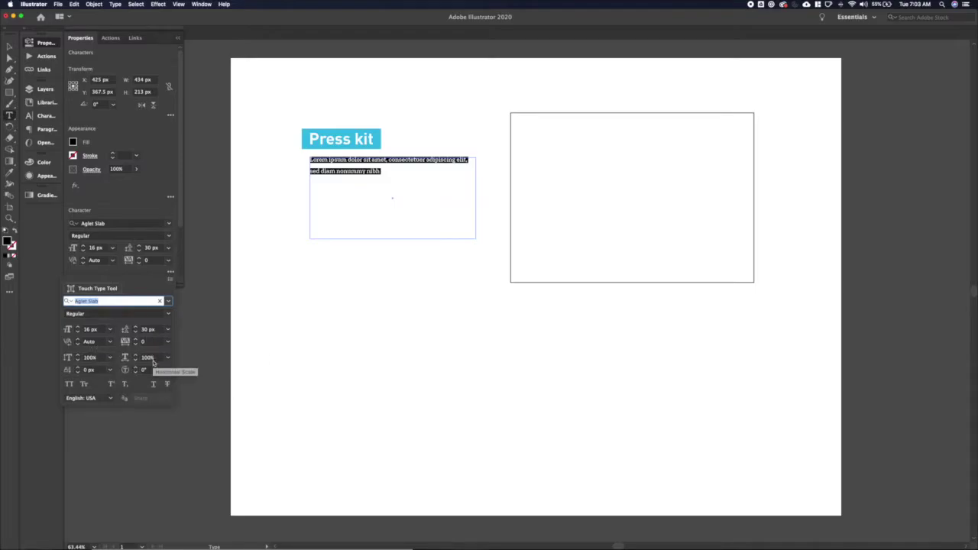
{"action": "left_click", "coordinate": [170, 273]}
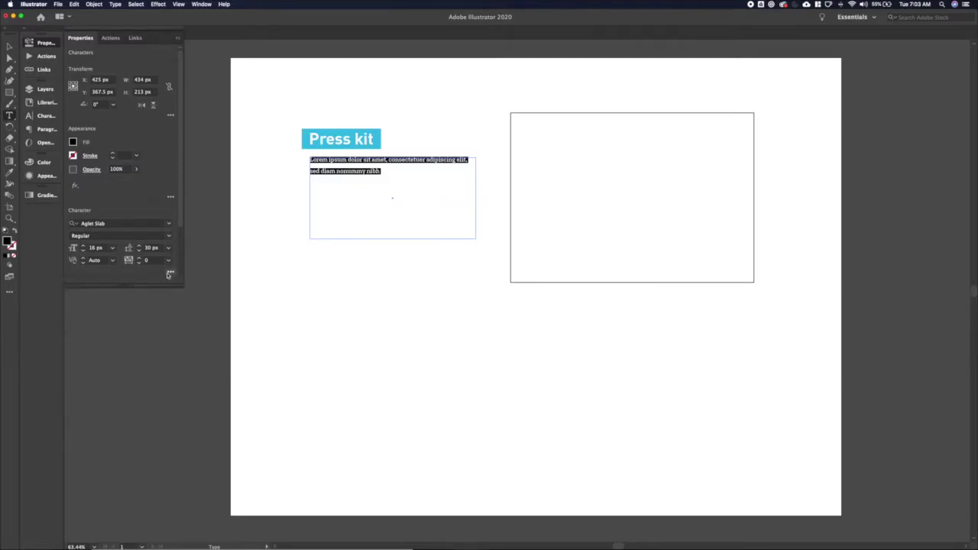
{"action": "scroll", "coordinate": [169, 274], "scroll_direction": "down", "scroll_amount": 3}
{"action": "left_click", "coordinate": [171, 244]}
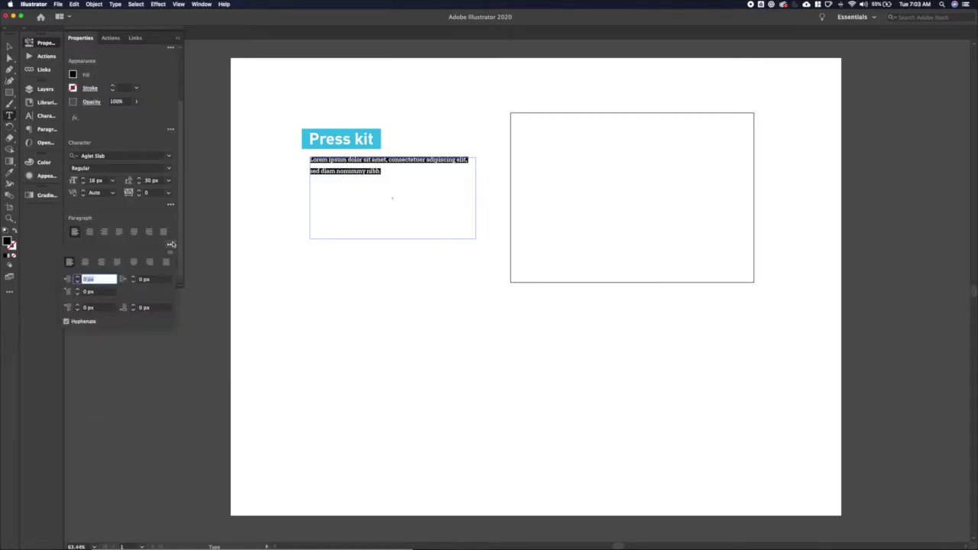
{"action": "left_click", "coordinate": [100, 307]}
{"action": "left_click", "coordinate": [144, 307]}
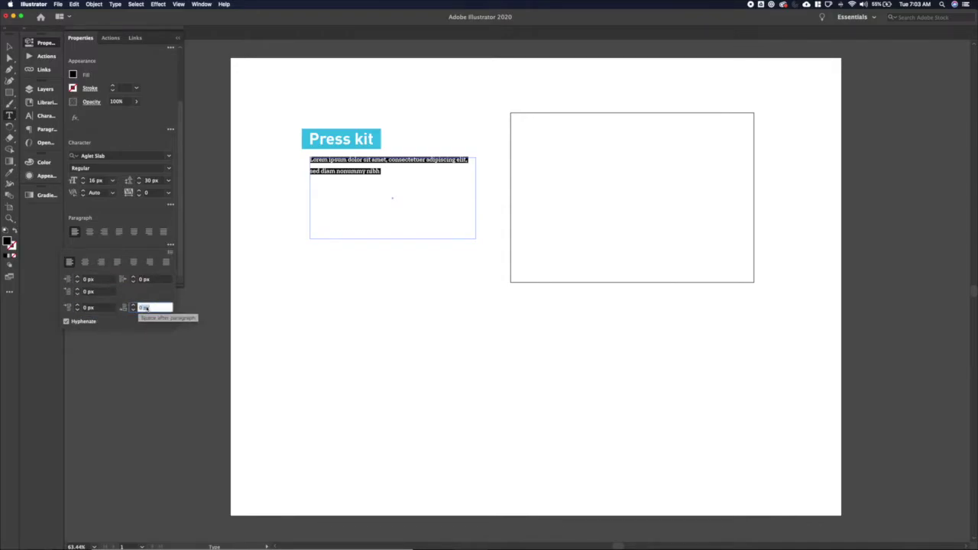
Step: Replace the placeholder with "Feel free to use the resources provided, but please be kind to our brand. Reference our brand guide if you're unsure along the way."
{"action": "left_click", "coordinate": [356, 168]}
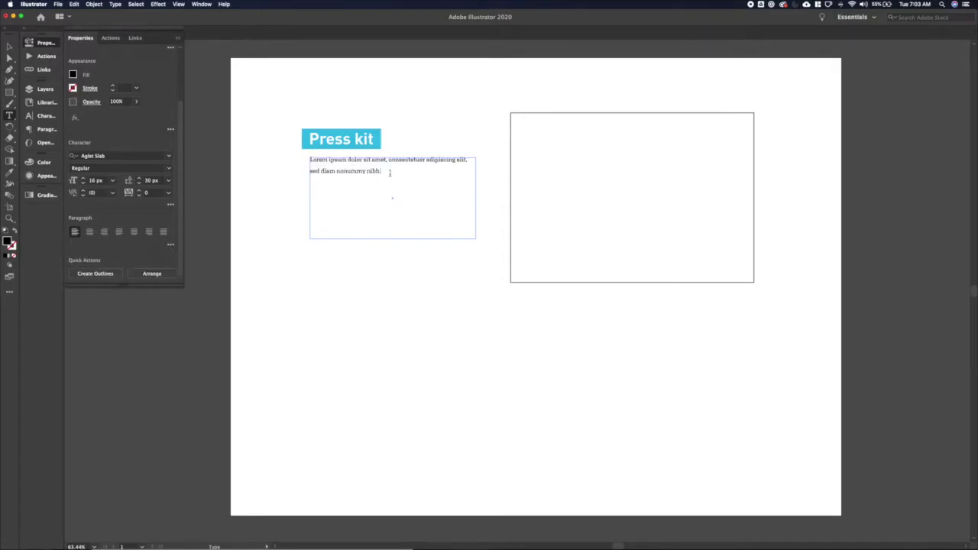
{"action": "key", "text": "super+a"}
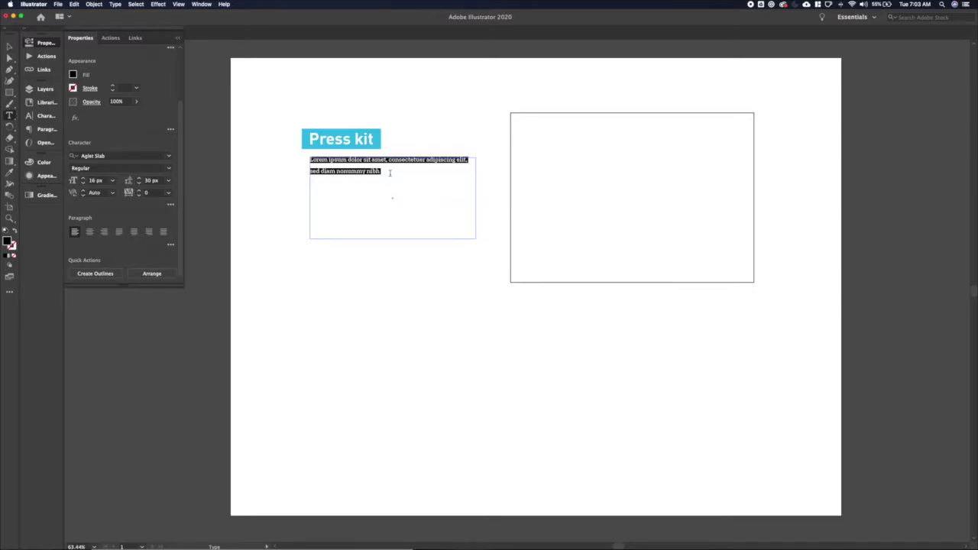
{"action": "key", "text": "BackSpace"}
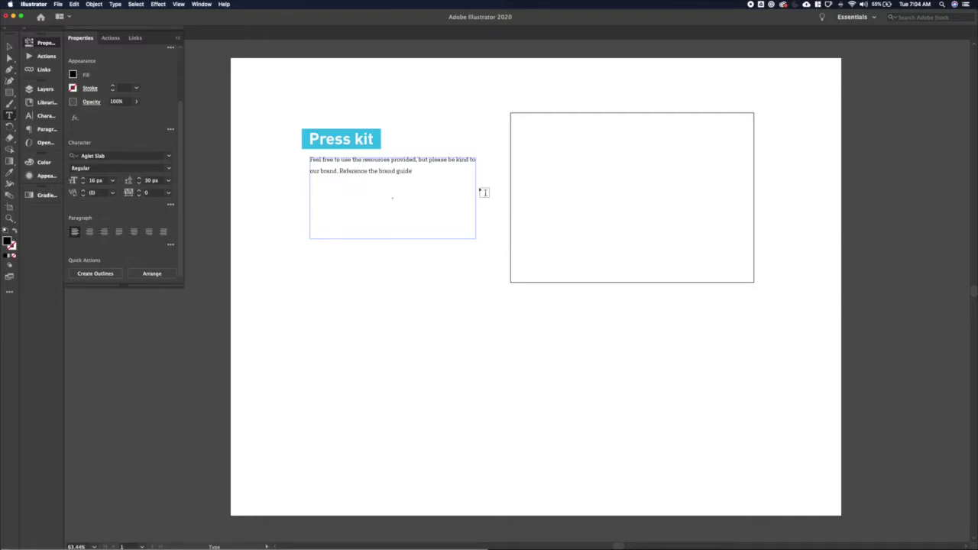
{"action": "double_click", "coordinate": [373, 172]}
{"action": "type", "text": "our"}
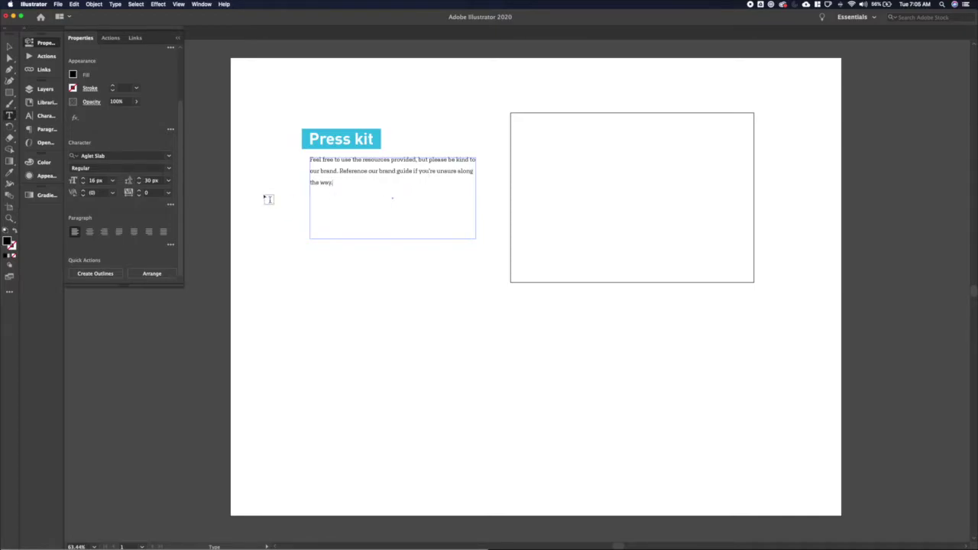
{"action": "key", "text": "Escape"}
Step: Nudge the paragraph left to line up with the heading text and narrow the blue rectangle by 5 px on each side
{"action": "left_click", "coordinate": [318, 181]}
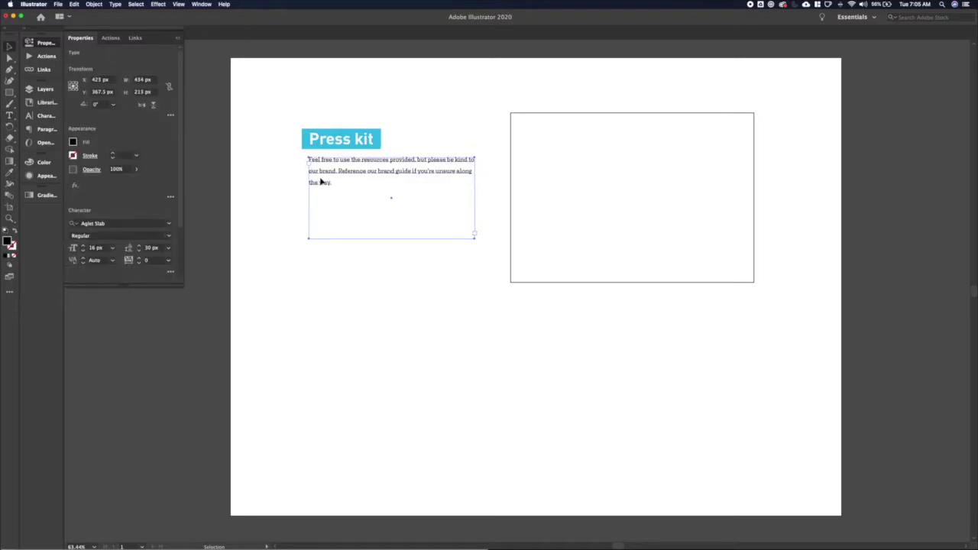
{"action": "key", "text": "a"}
{"action": "left_click_drag", "start_coordinate": [295, 122], "coordinate": [306, 159]}
{"action": "key", "text": "Right"}
{"action": "key", "text": "Right"}
{"action": "key", "text": "Right"}
{"action": "key", "text": "Right"}
{"action": "key", "text": "Right"}
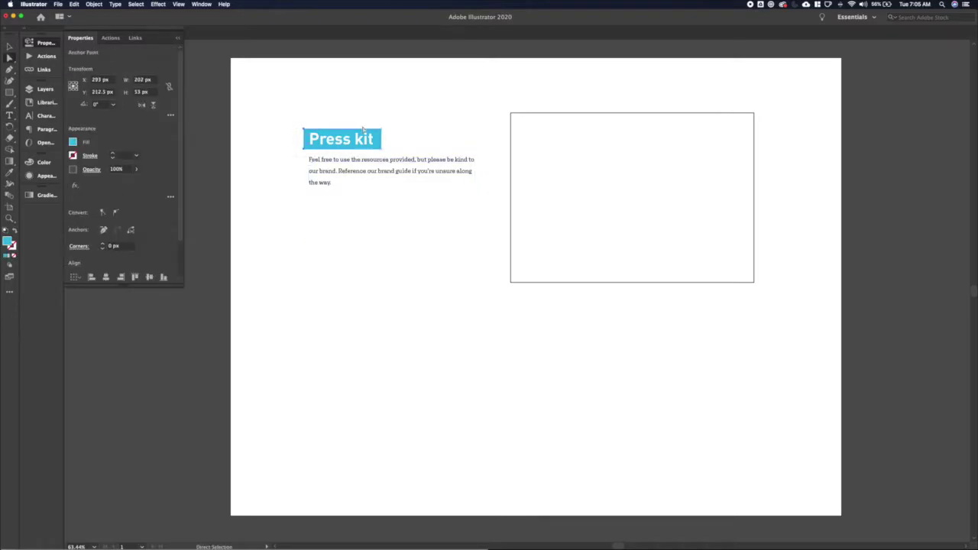
{"action": "key", "text": "Left"}
{"action": "key", "text": "Left"}
{"action": "key", "text": "Left"}
{"action": "key", "text": "Left"}
{"action": "key", "text": "Left"}
{"action": "left_click", "coordinate": [405, 139]}
{"action": "left_click", "coordinate": [400, 173]}
{"action": "left_click", "coordinate": [238, 191]}
Step: Shorten the paragraph's text frame to about 102 px high by raising its lower edge
{"action": "key", "text": "v"}
{"action": "left_click", "coordinate": [329, 183]}
{"action": "key", "text": "a"}
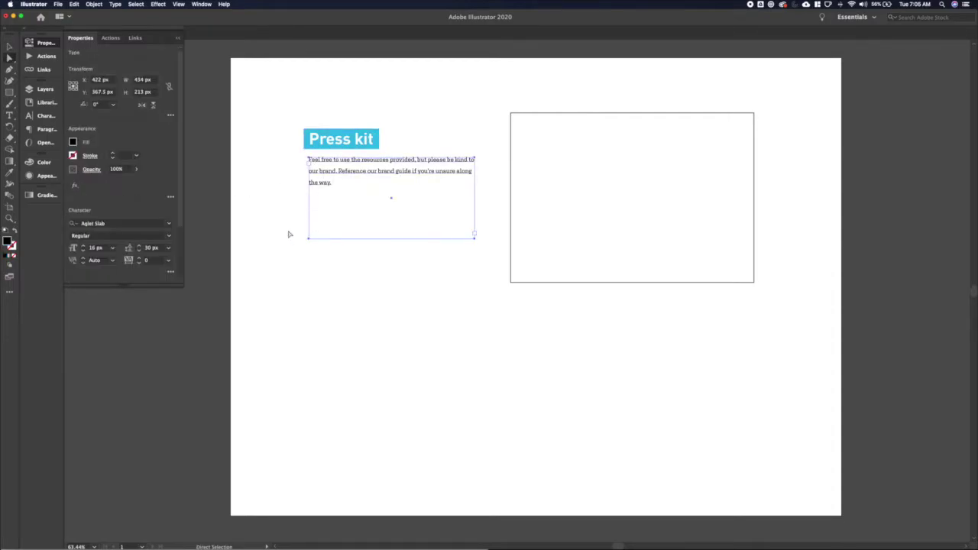
{"action": "left_click_drag", "start_coordinate": [289, 231], "coordinate": [469, 195]}
Step: Narrow the paragraph's text frame to 374 px by moving its right edge inward 60 px
{"action": "left_click", "coordinate": [473, 159]}
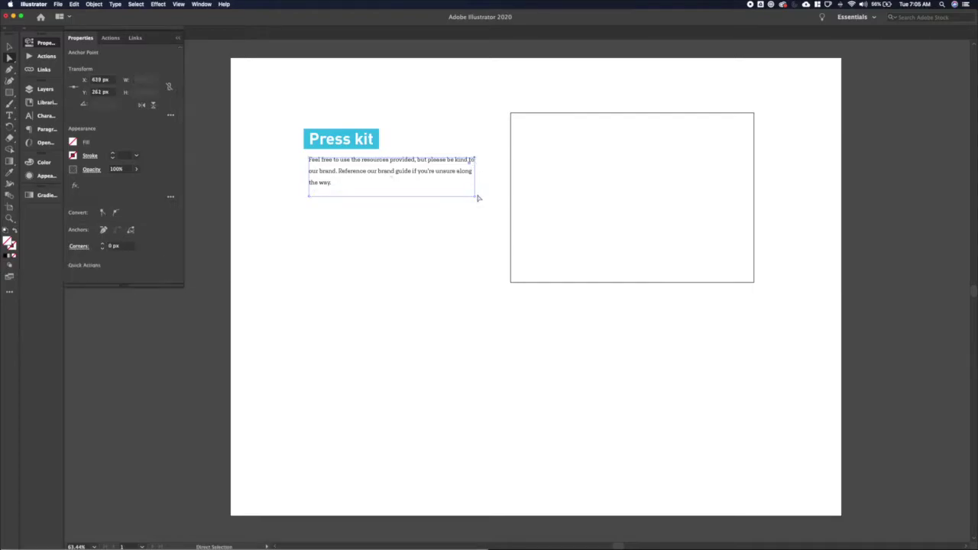
{"action": "left_click", "coordinate": [474, 196], "text": "shift"}
{"action": "key", "text": "shift+Left"}
{"action": "key", "text": "shift+Left"}
{"action": "key", "text": "shift+Left"}
{"action": "key", "text": "shift+Left"}
{"action": "key", "text": "shift+Left"}
{"action": "key", "text": "shift+Left"}
{"action": "left_click", "coordinate": [475, 202]}
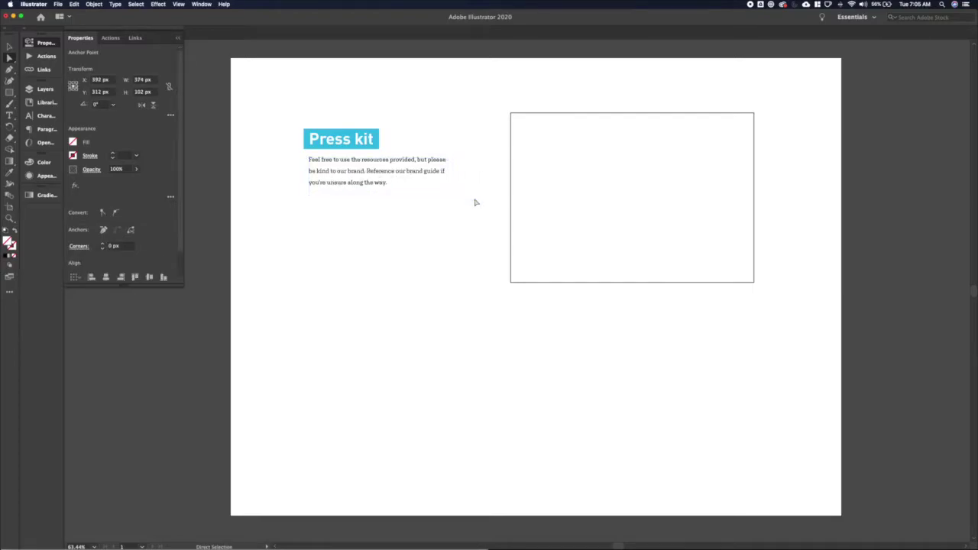
Step: Move the "Press kit" heading group and the paragraph 70 px to the right
{"action": "key", "text": "v"}
{"action": "left_click_drag", "start_coordinate": [304, 125], "coordinate": [378, 219]}
{"action": "key", "text": "shift+Right"}
{"action": "key", "text": "shift+Right"}
{"action": "key", "text": "shift+Right"}
{"action": "key", "text": "shift+Right"}
{"action": "key", "text": "shift+Right"}
{"action": "key", "text": "shift+Right"}
{"action": "key", "text": "shift+Right"}
Step: Add the text "Download the full kit" below the paragraph
{"action": "key", "text": "t"}
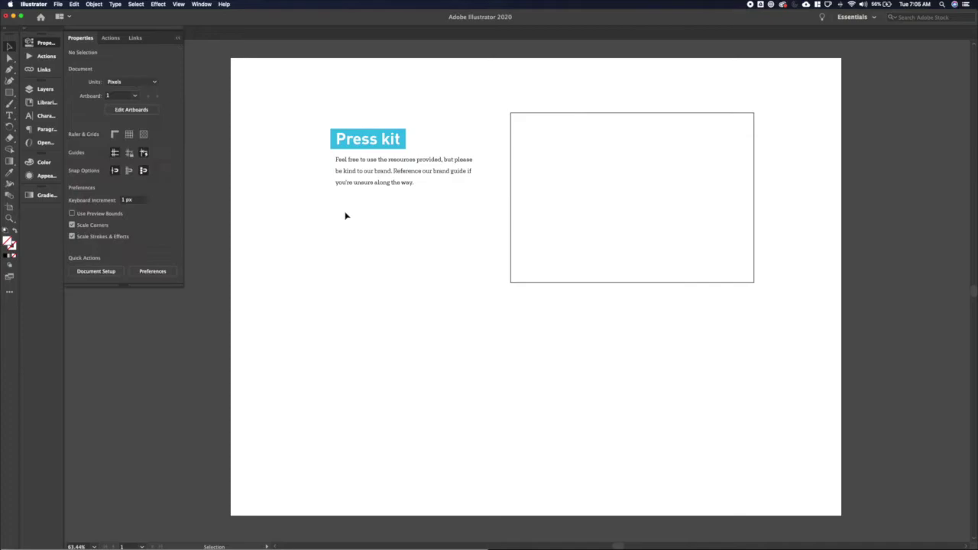
{"action": "left_click", "coordinate": [343, 210]}
{"action": "type", "text": "Download the full kit"}
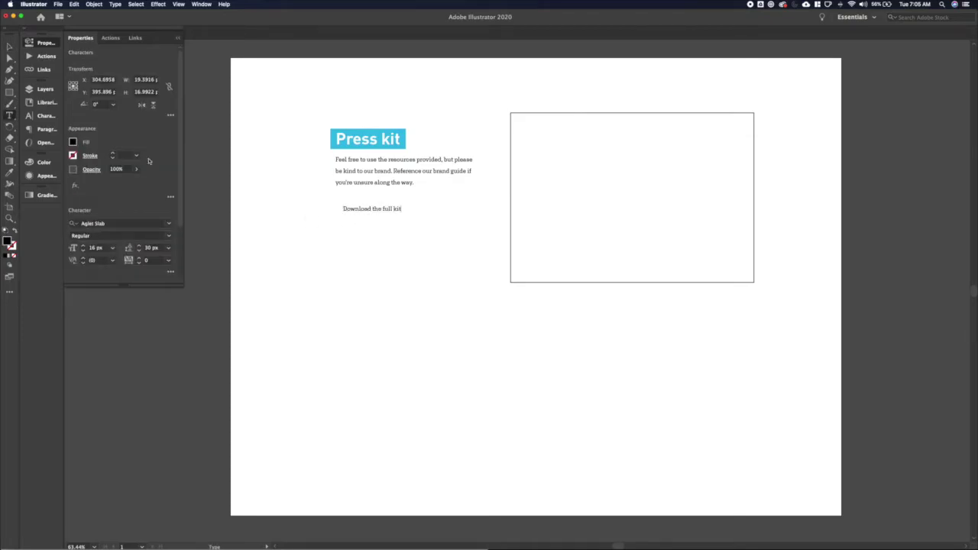
Step: Set the "Download the full kit" text to DINPro Medium at 18 px
{"action": "key", "text": "super+a"}
{"action": "left_click", "coordinate": [114, 223]}
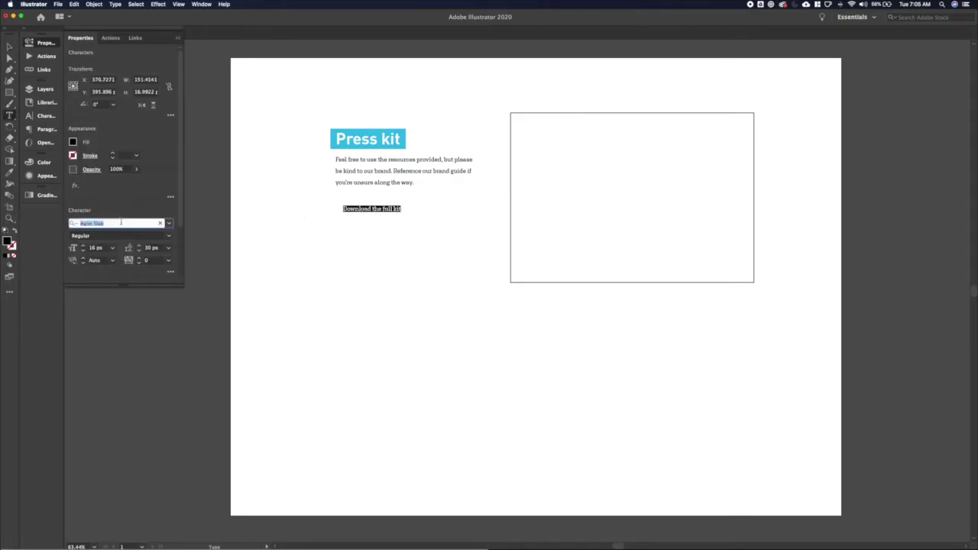
{"action": "type", "text": "din"}
{"action": "left_click", "coordinate": [115, 329]}
{"action": "left_click", "coordinate": [84, 247]}
{"action": "left_click", "coordinate": [84, 247]}
{"action": "key", "text": "Escape"}
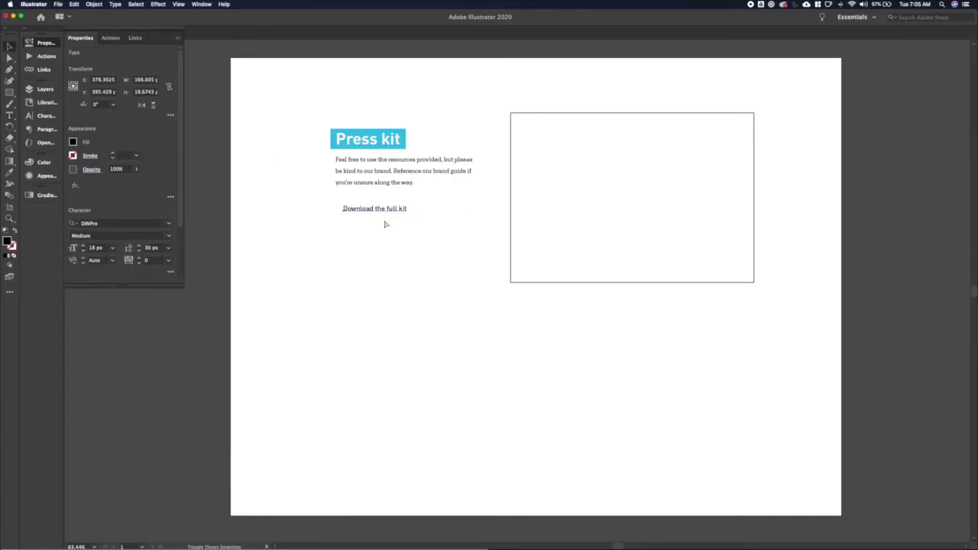
Step: Draw a black rectangle over the "Download the full kit" text and fully round its corners into a pill shape
{"action": "mouse_move", "coordinate": [349, 209]}
{"action": "left_mouse_down"}
{"action": "mouse_move", "coordinate": [317, 209]}
{"action": "mouse_move", "coordinate": [385, 216]}
{"action": "left_mouse_up"}
{"action": "key", "text": "m"}
{"action": "key", "text": "a"}
{"action": "left_click_drag", "start_coordinate": [311, 208], "coordinate": [334, 212]}
Step: Apply the library's yellow to the pill shape's stroke
{"action": "left_click", "coordinate": [8, 242]}
{"action": "left_click", "coordinate": [43, 103]}
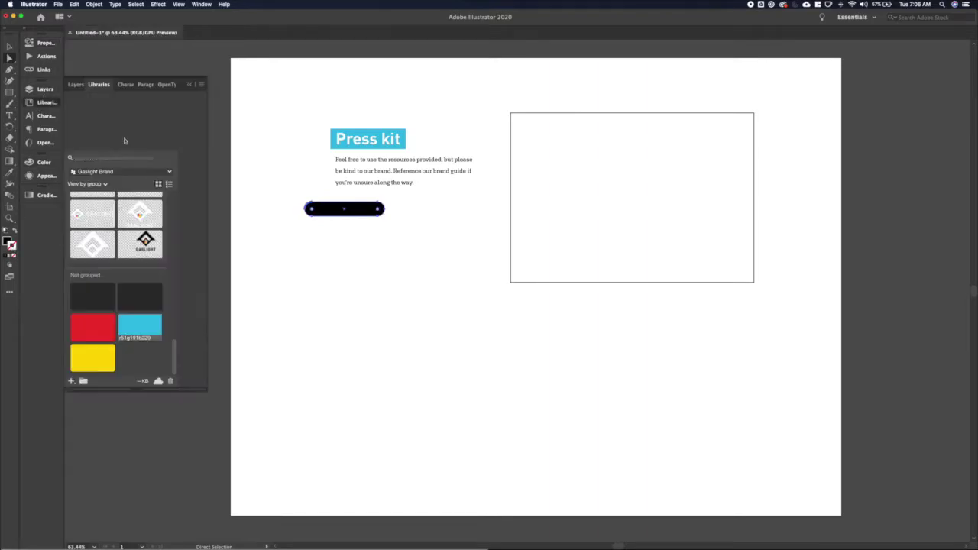
{"action": "left_click", "coordinate": [95, 356]}
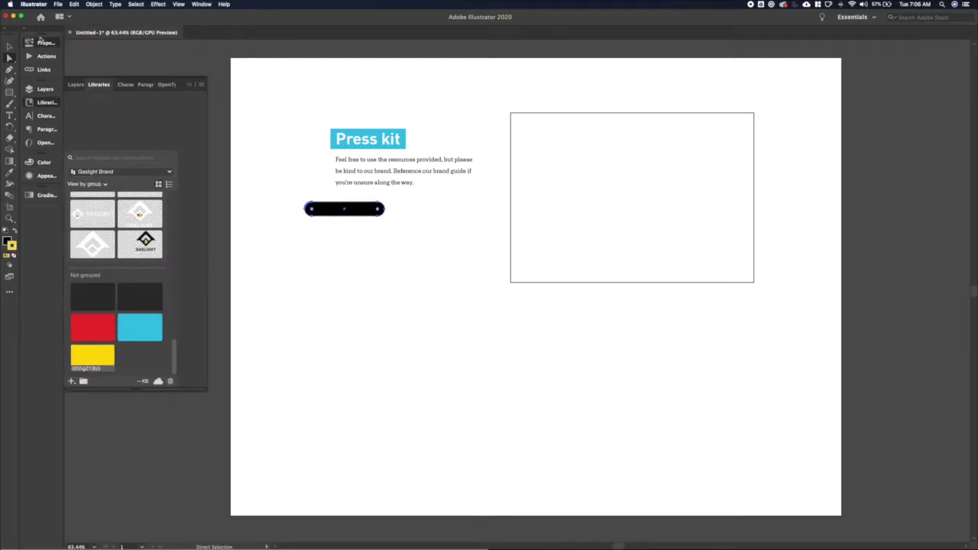
Step: Remove the pill shape's fill and set its stroke weight to 4 px
{"action": "left_click", "coordinate": [44, 42]}
{"action": "left_click", "coordinate": [73, 141]}
{"action": "left_click", "coordinate": [8, 177]}
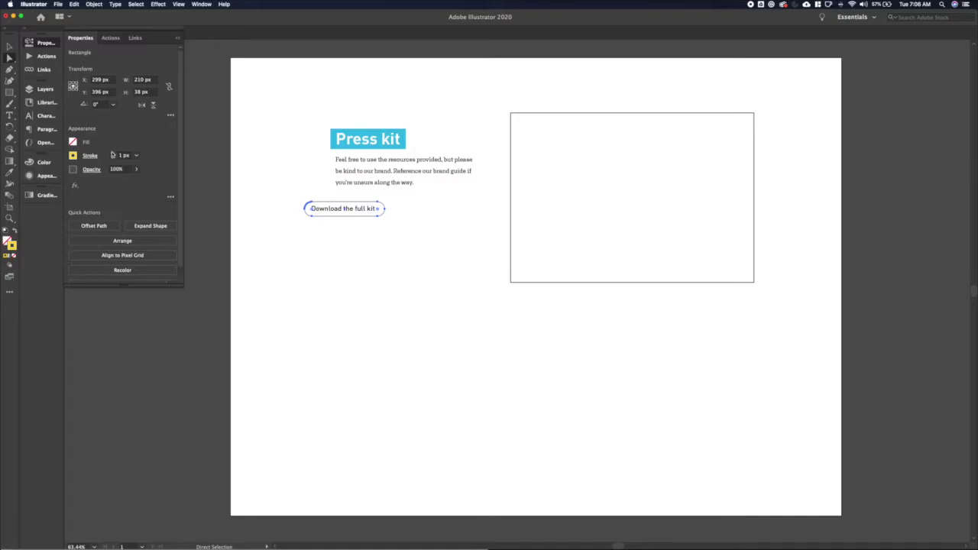
{"action": "key", "text": "v"}
{"action": "left_click", "coordinate": [353, 230]}
{"action": "left_click", "coordinate": [354, 217]}
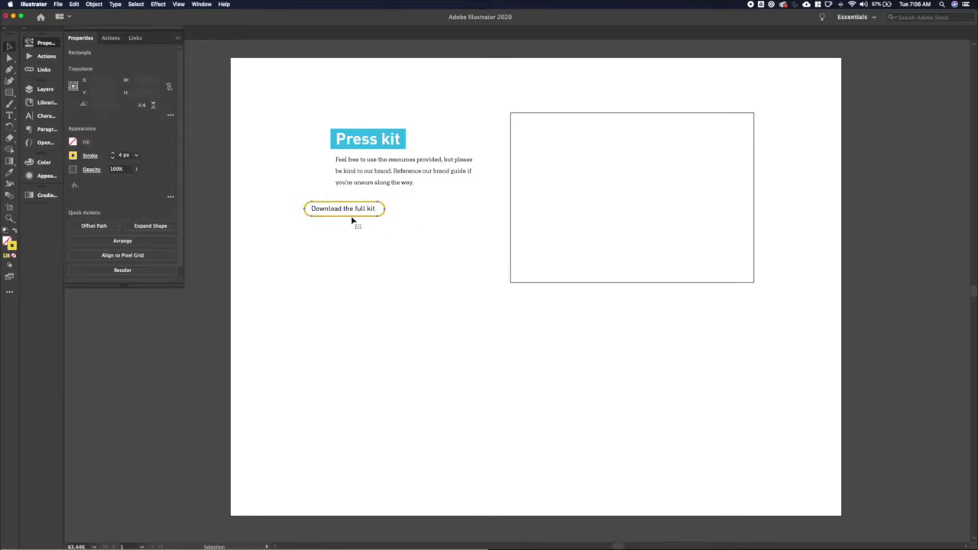
Step: Enlarge the pill outline to about 237 × 43 px and centre it with the "Download the full kit" text
{"action": "key", "text": "s"}
{"action": "left_click_drag", "start_coordinate": [390, 192], "coordinate": [396, 191]}
{"action": "key", "text": "v"}
{"action": "left_click_drag", "start_coordinate": [396, 236], "coordinate": [340, 208]}
{"action": "left_click", "coordinate": [340, 208]}
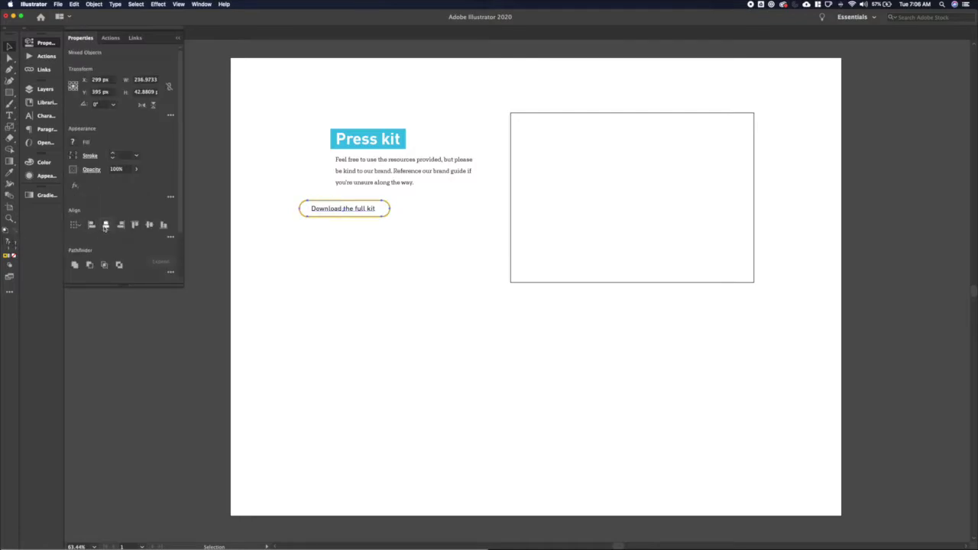
{"action": "left_click", "coordinate": [243, 236]}
Step: Move the pill outline and its text together beneath the paragraph and group them
{"action": "left_click_drag", "start_coordinate": [306, 206], "coordinate": [326, 208]}
{"action": "left_click_drag", "start_coordinate": [326, 208], "coordinate": [362, 207]}
{"action": "key", "text": "super+g"}
Step: Set the "Download the full kit" button text to 16 px
{"action": "left_click", "coordinate": [379, 227]}
{"action": "key", "text": "t"}
{"action": "left_click", "coordinate": [380, 214]}
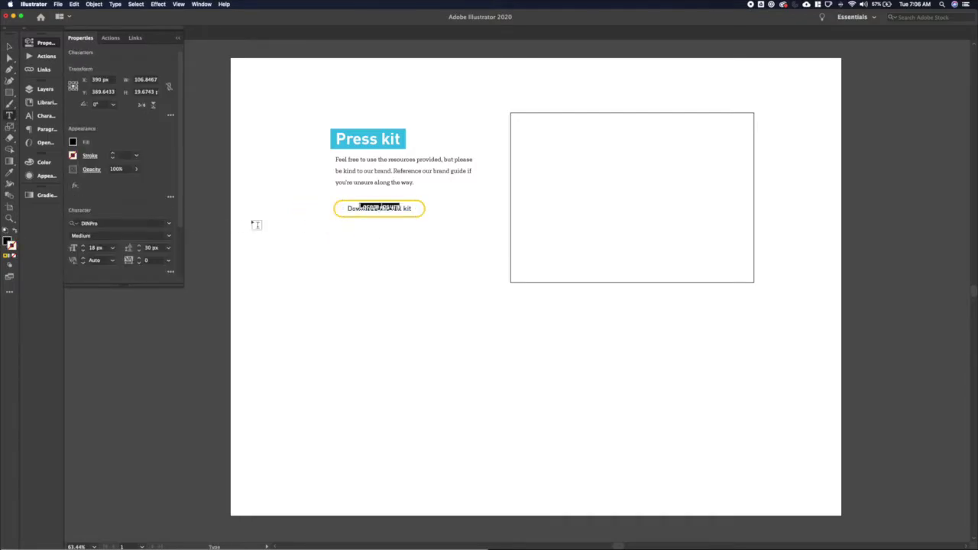
{"action": "key", "text": "super+z"}
{"action": "left_click", "coordinate": [352, 208]}
{"action": "key", "text": "super+a"}
{"action": "left_click", "coordinate": [100, 247]}
{"action": "key", "text": "Down"}
{"action": "key", "text": "Down"}
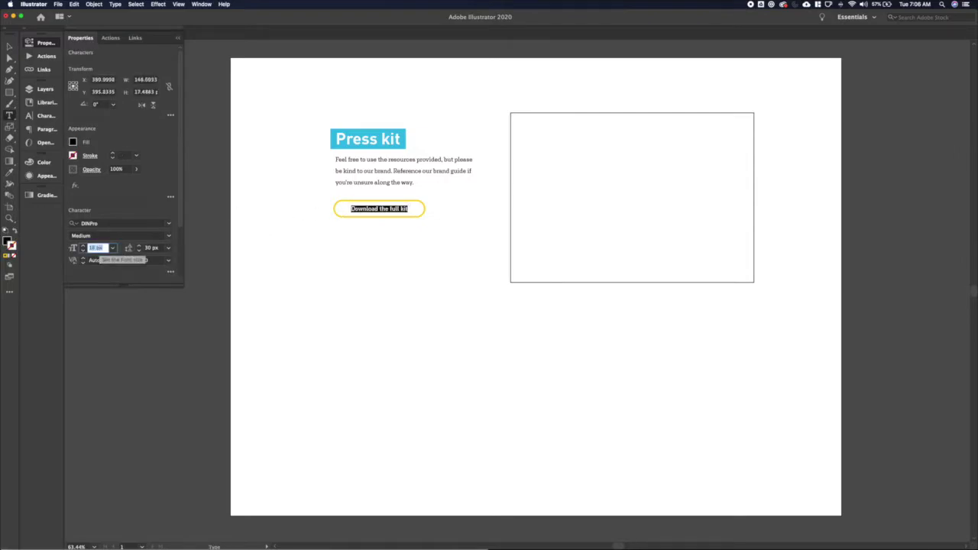
{"action": "left_click", "coordinate": [321, 257], "text": "super"}
Step: Ungroup the download button into its outline and text
{"action": "key", "text": "v"}
{"action": "left_click", "coordinate": [402, 212]}
{"action": "key", "text": "super+shift+g"}
{"action": "key", "text": "super+shift+a"}
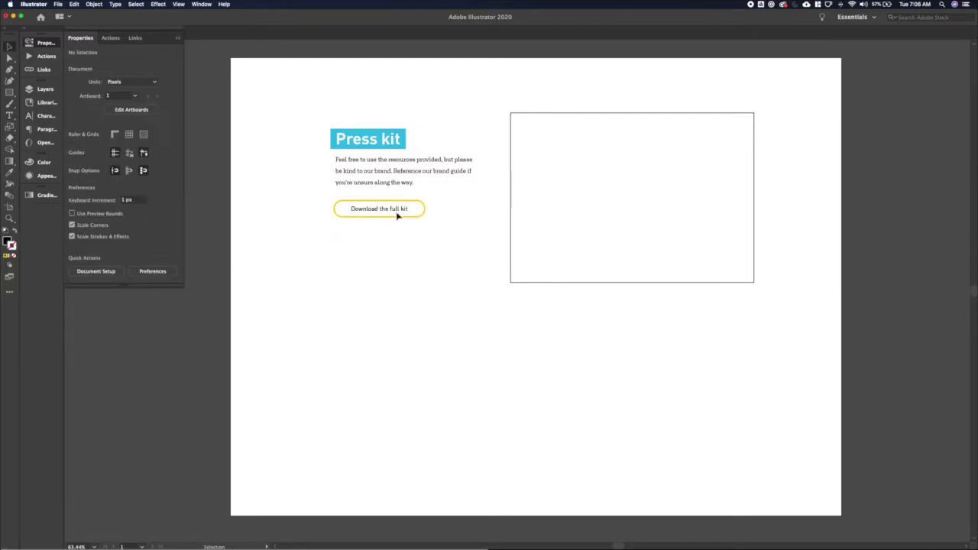
{"action": "left_click", "coordinate": [396, 211]}
{"action": "left_click", "coordinate": [415, 227]}
Step: Shrink the pill outline slightly around the button text and group the two again
{"action": "scroll", "coordinate": [429, 228], "scroll_direction": "up", "scroll_amount": 5}
{"action": "scroll", "coordinate": [430, 231], "scroll_direction": "left", "scroll_amount": 3}
{"action": "scroll", "coordinate": [430, 230], "scroll_direction": "up", "scroll_amount": 1}
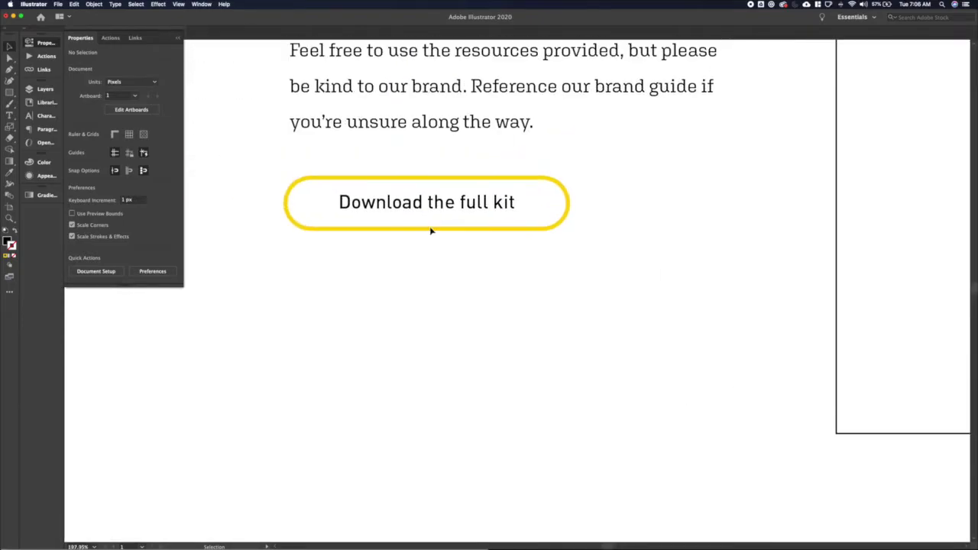
{"action": "left_click", "coordinate": [432, 229]}
{"action": "left_click_drag", "start_coordinate": [573, 160], "coordinate": [572, 162]}
{"action": "key", "text": "v"}
{"action": "left_click", "coordinate": [447, 188], "text": "shift"}
{"action": "key", "text": "super+g"}
Step: Align the download button's left edge with the description paragraph
{"action": "left_click", "coordinate": [396, 125]}
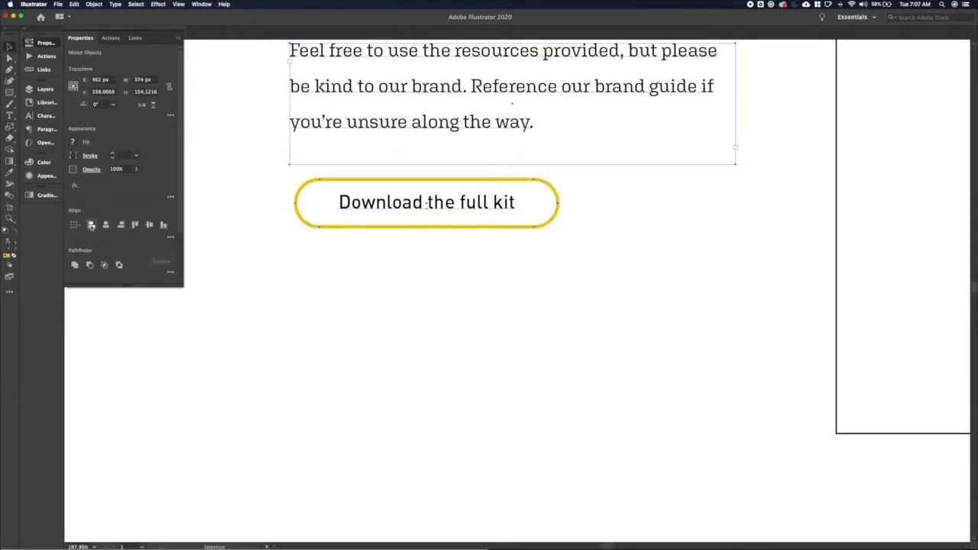
{"action": "left_click", "coordinate": [443, 292]}
{"action": "scroll", "coordinate": [437, 290], "scroll_direction": "down", "scroll_amount": 3, "text": "alt"}
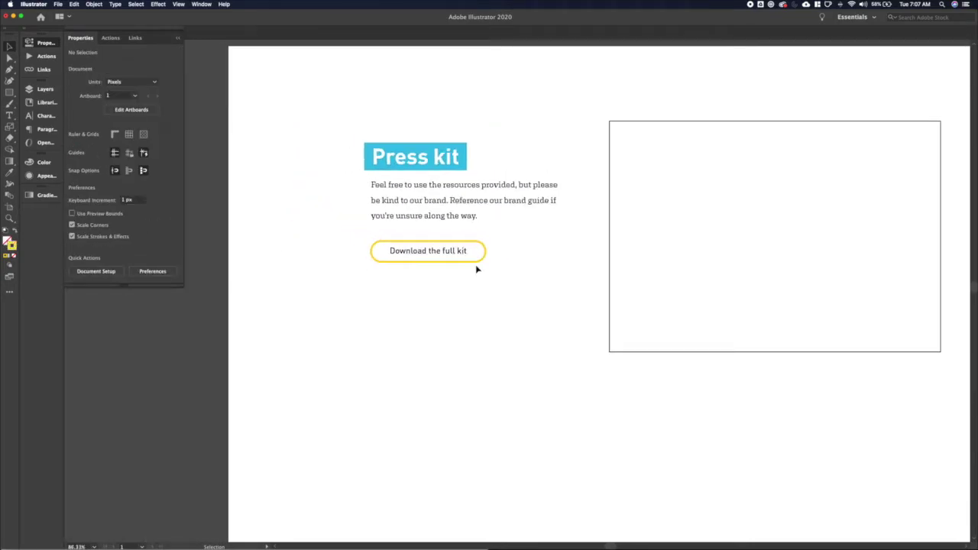
Step: Shorten the image placeholder rectangle to about 341 px high by raising its bottom edge
{"action": "key", "text": "a"}
{"action": "scroll", "coordinate": [448, 297], "scroll_direction": "down", "scroll_amount": 1, "text": "alt"}
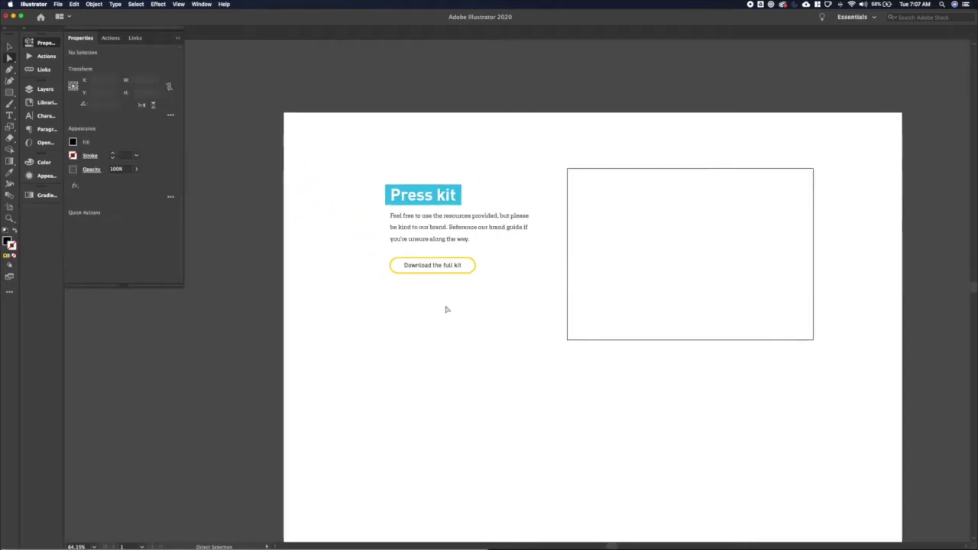
{"action": "left_click", "coordinate": [496, 309]}
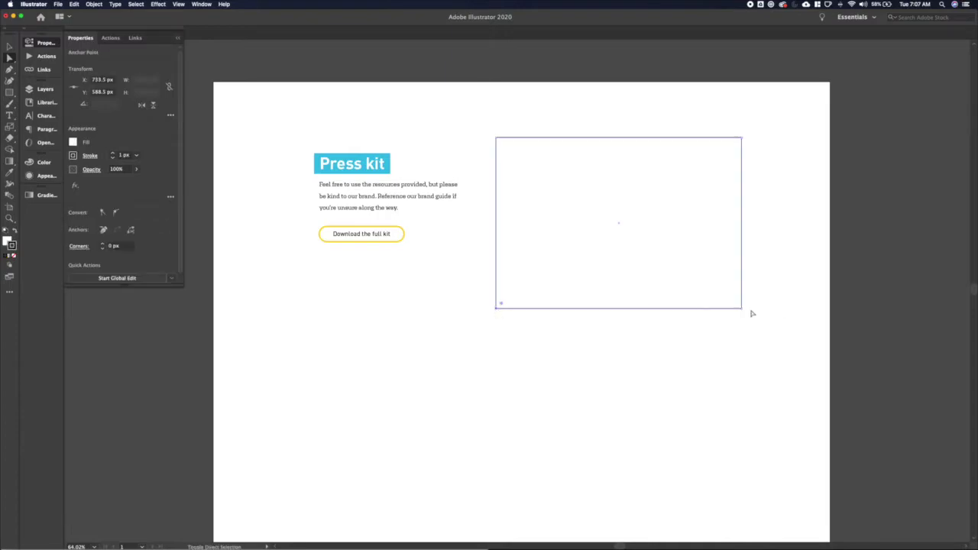
{"action": "left_click_drag", "start_coordinate": [741, 306], "coordinate": [739, 268]}
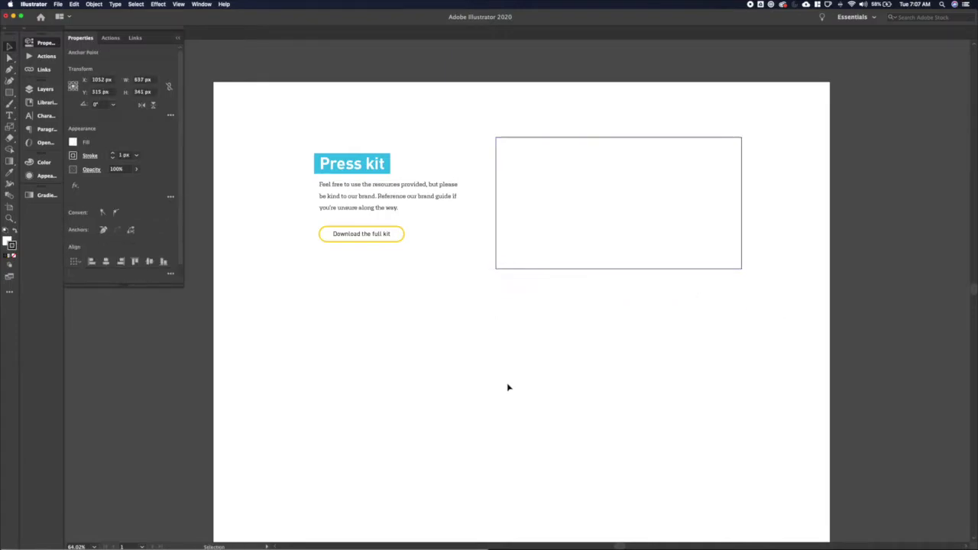
Step: Add the text "Logos" well below the download button at 18 px and nudge it to the right
{"action": "key", "text": "t"}
{"action": "left_click", "coordinate": [290, 383]}
{"action": "type", "text": "Logos"}
{"action": "key", "text": "super+a"}
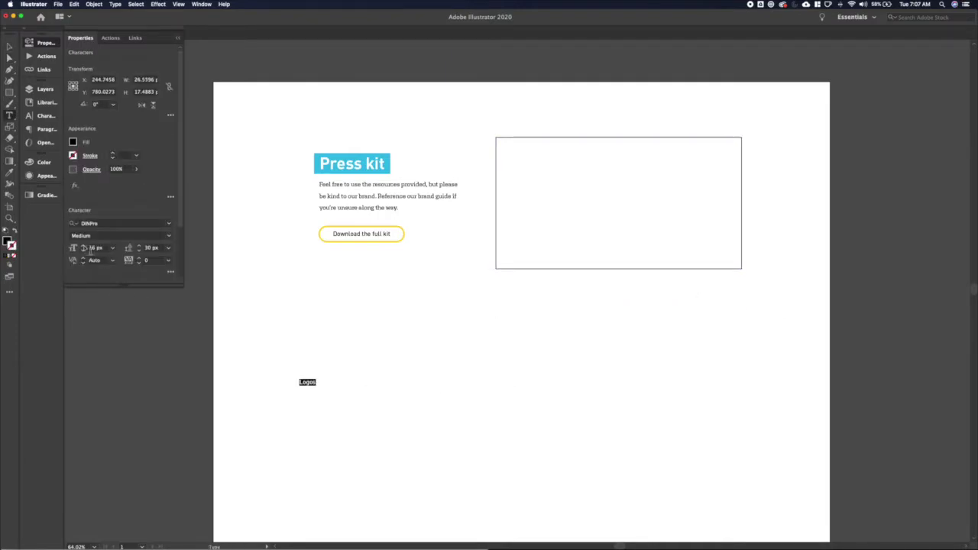
{"action": "key", "text": "super+shift+period"}
{"action": "left_click", "coordinate": [10, 47]}
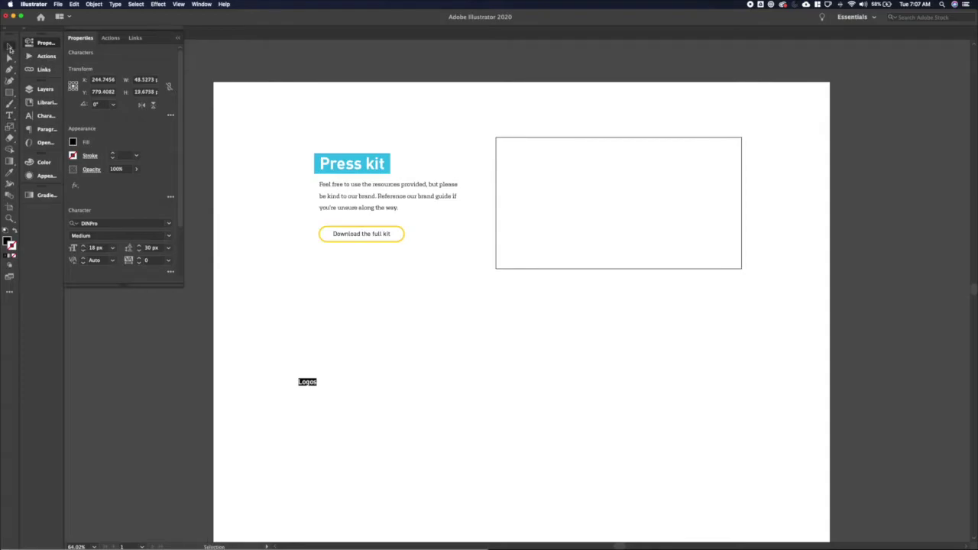
{"action": "key", "text": "shift+Right"}
{"action": "key", "text": "shift+Right"}
{"action": "key", "text": "shift+Right"}
{"action": "key", "text": "shift+Right"}
{"action": "left_click", "coordinate": [405, 374]}
Step: Duplicate the Logos label to its right and change the copy to "Photography"
{"action": "left_click_drag", "start_coordinate": [335, 386], "coordinate": [476, 385], "text": "alt+shift"}
{"action": "triple_click", "coordinate": [474, 384]}
{"action": "type", "text": "Photography"}
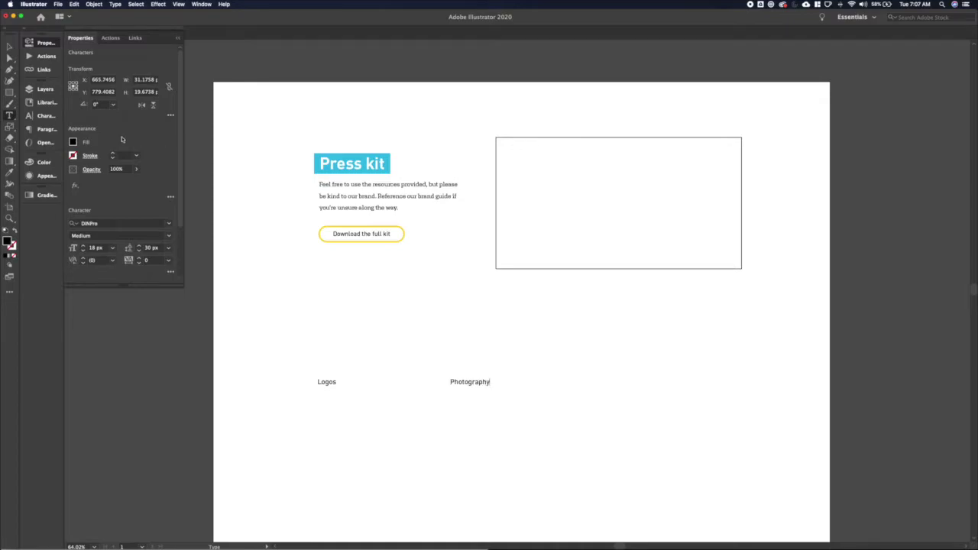
{"action": "left_click", "coordinate": [10, 47]}
{"action": "left_click_drag", "start_coordinate": [466, 384], "coordinate": [486, 385]}
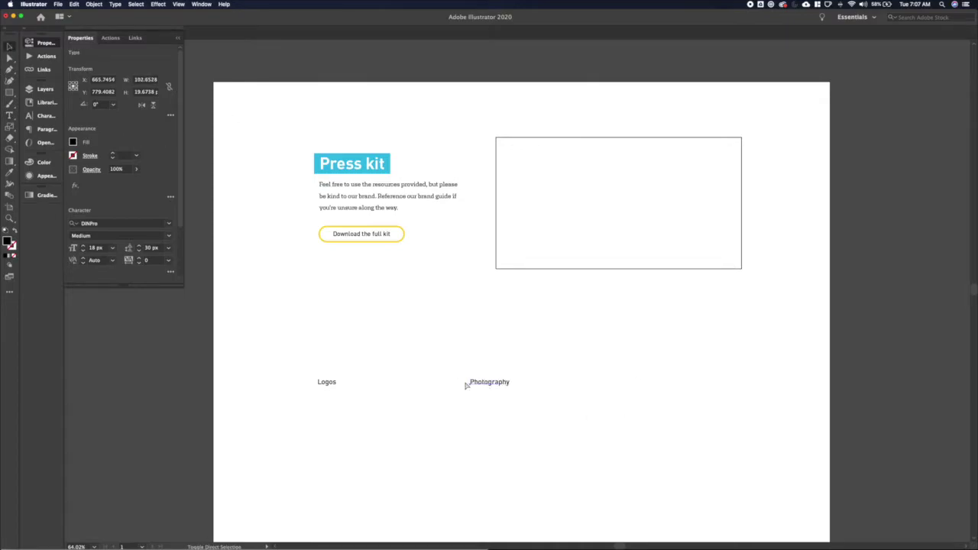
Step: Duplicate the Photography label to its right and change the copy to "Typography"
{"action": "left_click_drag", "start_coordinate": [321, 382], "coordinate": [324, 385]}
{"action": "left_click_drag", "start_coordinate": [481, 383], "coordinate": [555, 383]}
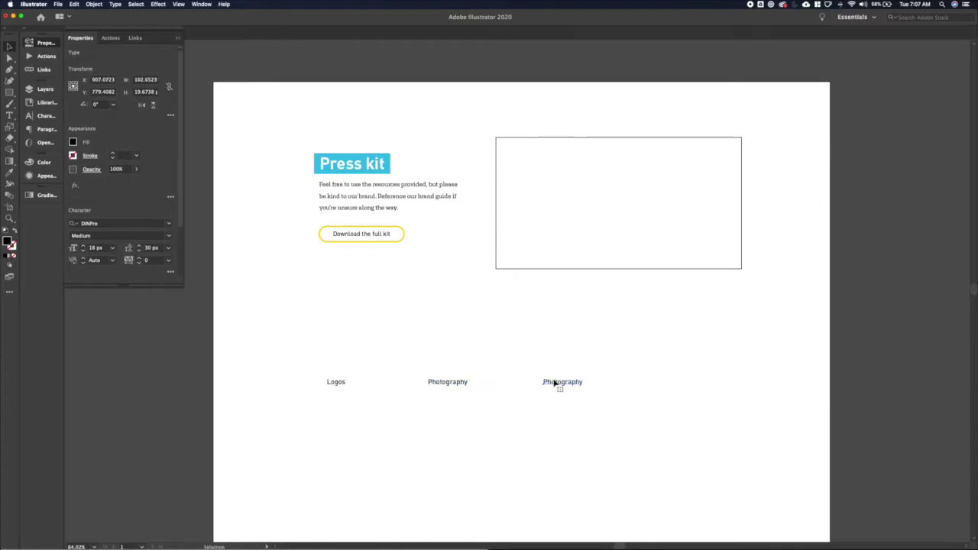
{"action": "key", "text": "t"}
{"action": "double_click", "coordinate": [556, 382]}
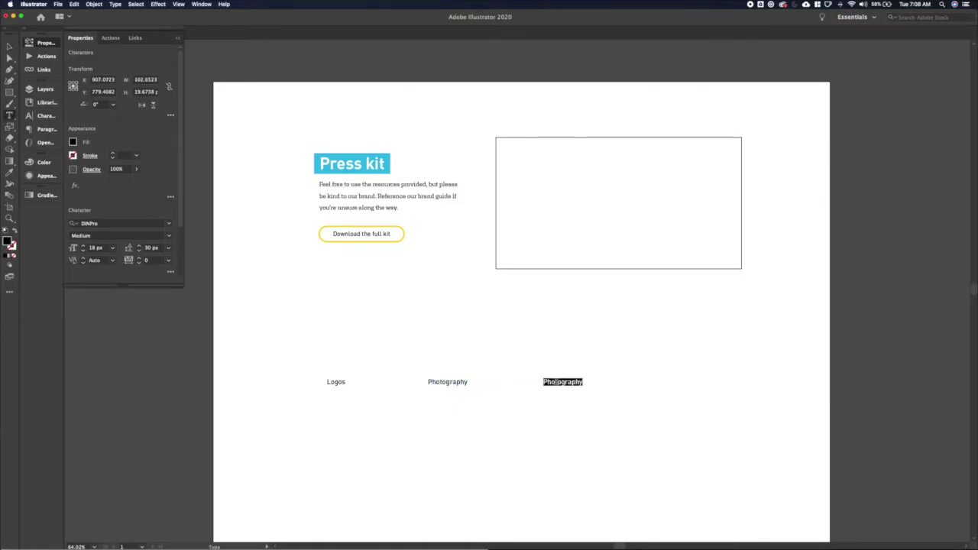
{"action": "type", "text": "Typography"}
{"action": "left_click", "coordinate": [9, 48]}
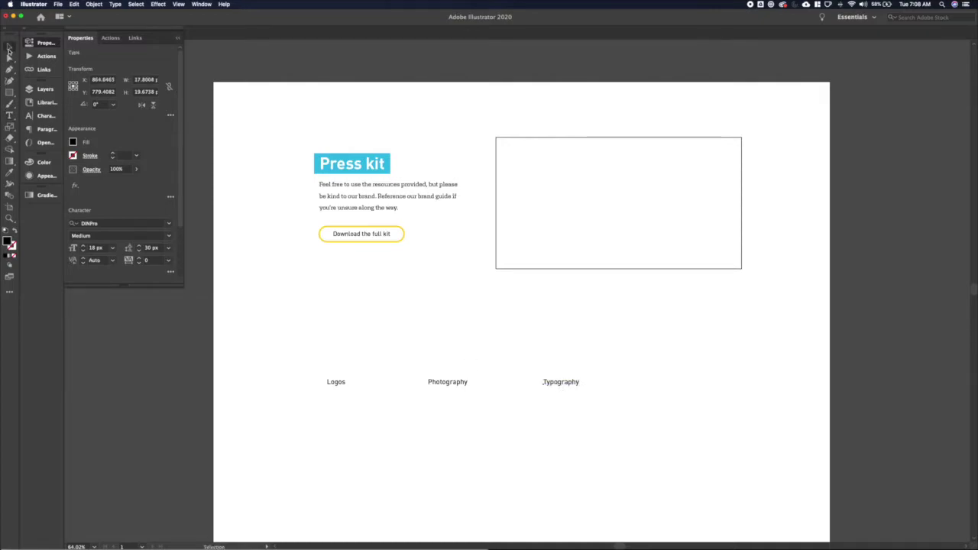
Step: Rearrange the labels so Typography sits between Logos and Photography, and spread Photography further right
{"action": "left_click_drag", "start_coordinate": [457, 384], "coordinate": [684, 384]}
{"action": "left_click_drag", "start_coordinate": [567, 385], "coordinate": [502, 384]}
{"action": "left_click_drag", "start_coordinate": [689, 383], "coordinate": [634, 385]}
{"action": "left_click_drag", "start_coordinate": [487, 384], "coordinate": [465, 386]}
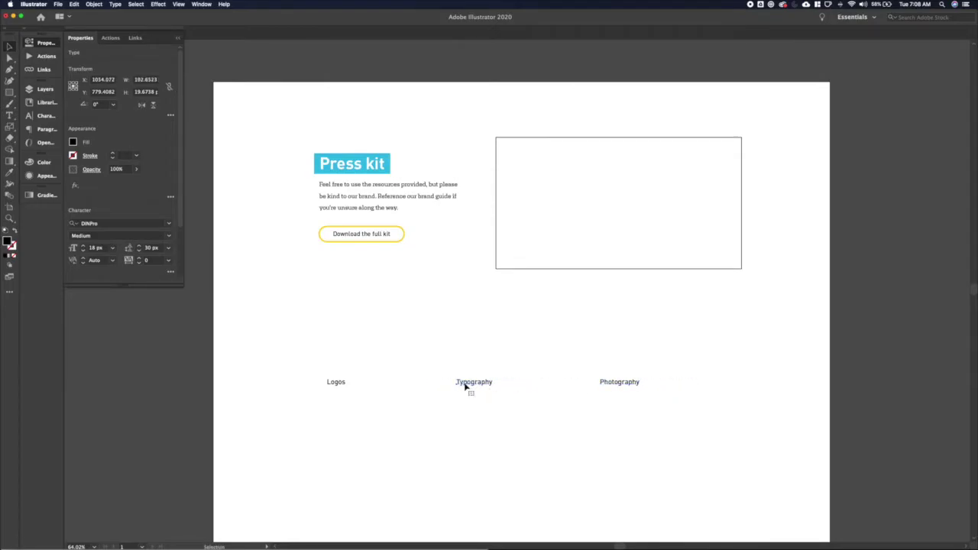
{"action": "left_click", "coordinate": [337, 383]}
{"action": "left_click", "coordinate": [474, 383], "text": "shift"}
{"action": "left_click", "coordinate": [629, 385], "text": "shift"}
{"action": "left_click_drag", "start_coordinate": [627, 385], "coordinate": [685, 382]}
Step: Shift the Logos label right toward Typography to free space at the row's left end
{"action": "left_click", "coordinate": [367, 351]}
{"action": "left_click_drag", "start_coordinate": [368, 351], "coordinate": [344, 384]}
{"action": "key", "text": "shift+Right"}
{"action": "key", "text": "shift+Right"}
{"action": "key", "text": "shift+Right"}
{"action": "key", "text": "shift+Right"}
{"action": "key", "text": "shift+Right"}
{"action": "key", "text": "shift+Right"}
{"action": "key", "text": "shift+Right"}
{"action": "key", "text": "shift+Right"}
{"action": "key", "text": "shift+Right"}
{"action": "key", "text": "shift+Right"}
{"action": "key", "text": "shift+Right"}
{"action": "key", "text": "shift+Right"}
Step: Duplicate the Logos label at the row's left end and change the copy to "Brand Colors"
{"action": "left_click", "coordinate": [428, 413]}
{"action": "key", "text": "t"}
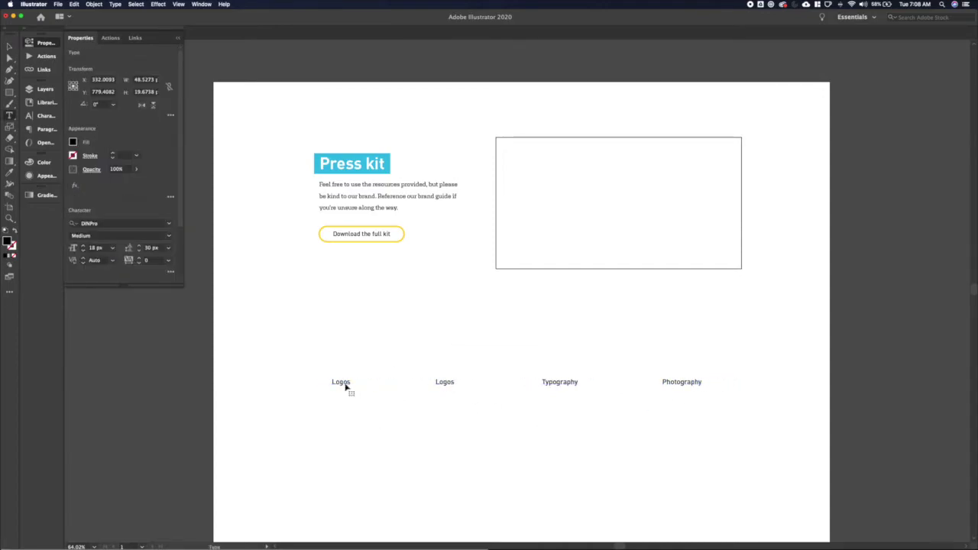
{"action": "double_click", "coordinate": [345, 382]}
{"action": "type", "text": "Brand C"}
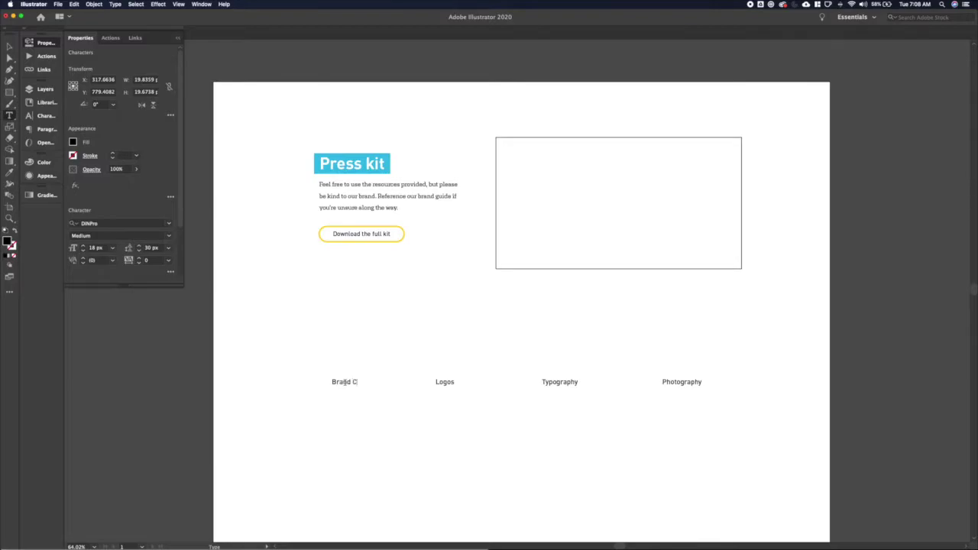
{"action": "type", "text": "olors"}
{"action": "key", "text": "Escape"}
Step: Align the Brand Colors label's left edge with the description paragraph
{"action": "left_click", "coordinate": [336, 196], "text": "shift"}
{"action": "scroll", "coordinate": [163, 203], "scroll_direction": "down", "scroll_amount": 5}
{"action": "left_click", "coordinate": [92, 195]}
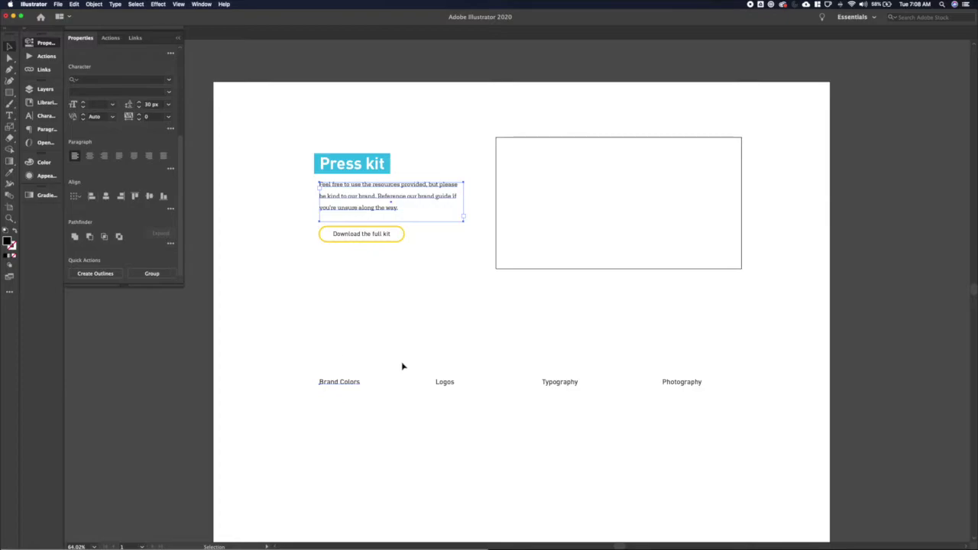
{"action": "left_click", "coordinate": [403, 367]}
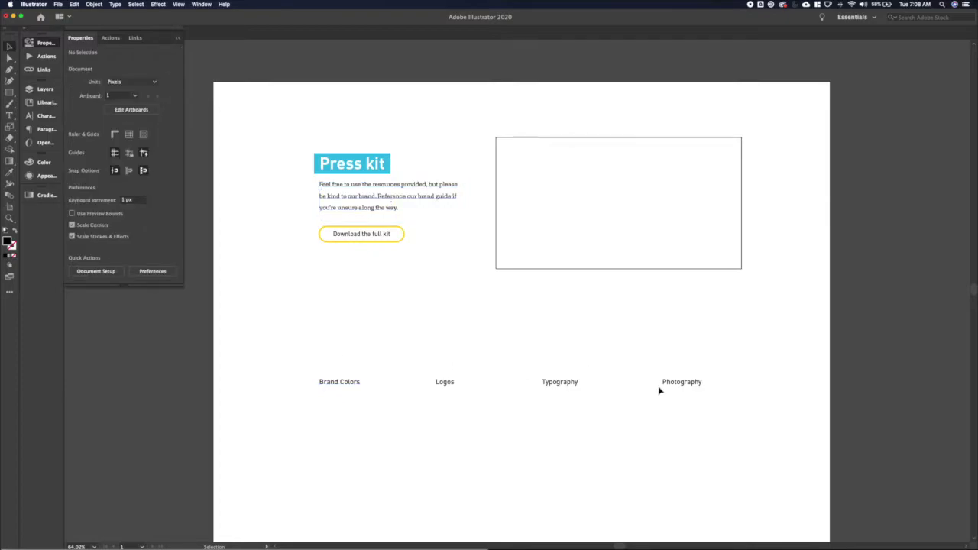
Step: Duplicate the Logos label directly below itself and set the copy to Aglet Slab Regular at 16 px
{"action": "scroll", "coordinate": [345, 384], "scroll_direction": "down", "scroll_amount": 2}
{"action": "left_click_drag", "start_coordinate": [442, 366], "coordinate": [441, 390]}
{"action": "triple_click", "coordinate": [440, 391]}
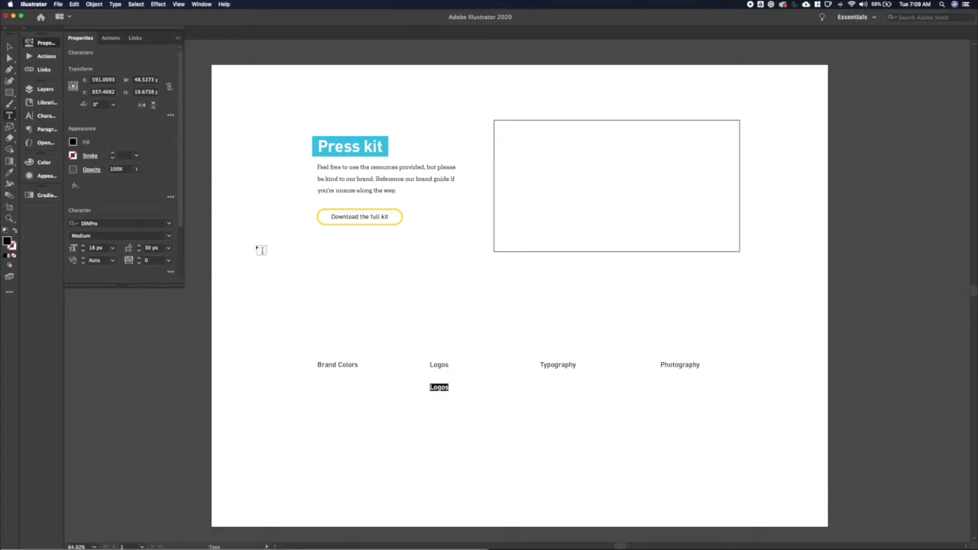
{"action": "left_click", "coordinate": [111, 224]}
{"action": "type", "text": "agie"}
{"action": "left_click", "coordinate": [135, 269]}
{"action": "key", "text": "Escape"}
Step: Draw a horizontal line about 88 px long under "brand guide" in the paragraph and give it a 2 px stroke
{"action": "scroll", "coordinate": [355, 187], "scroll_direction": "up", "scroll_amount": 5}
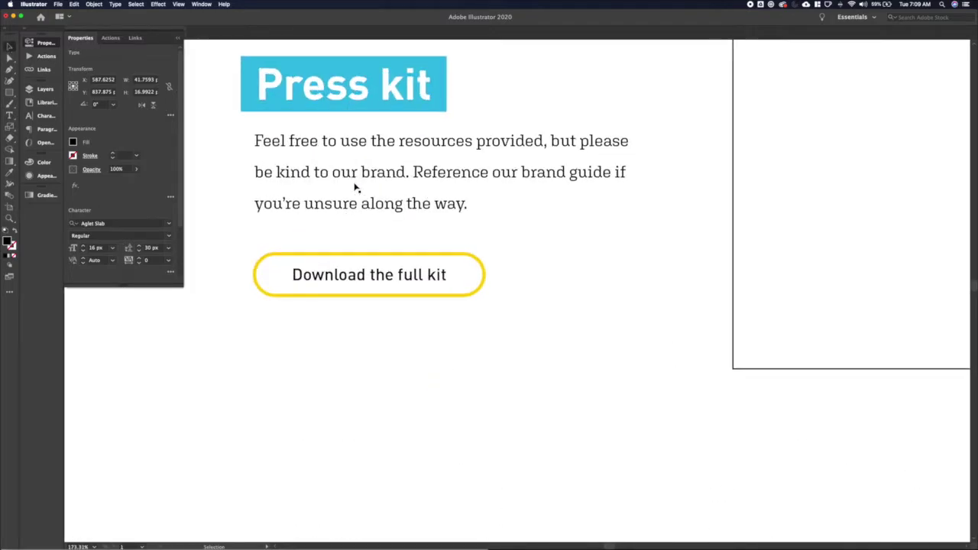
{"action": "key", "text": "backslash"}
{"action": "left_click_drag", "start_coordinate": [612, 183], "coordinate": [613, 182]}
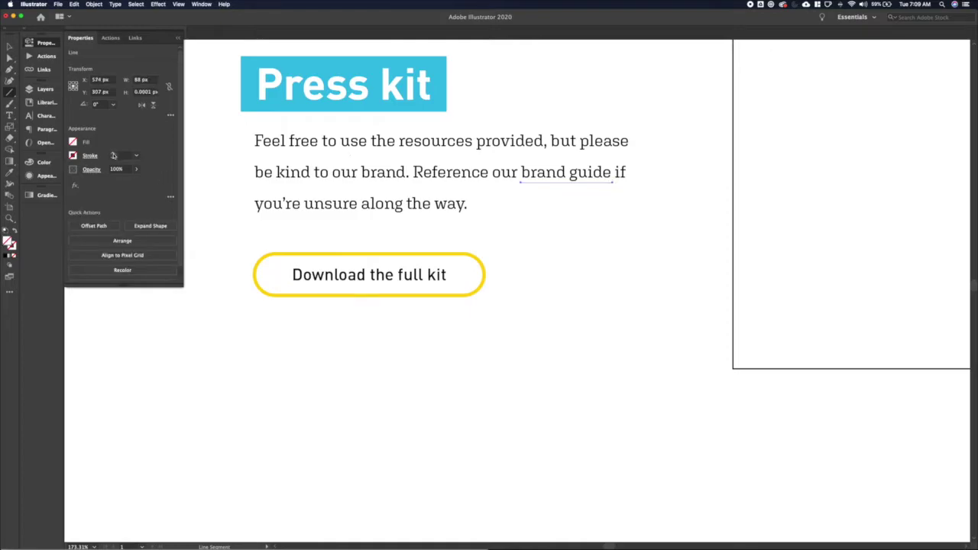
{"action": "left_click", "coordinate": [113, 153]}
{"action": "key", "text": "v"}
Step: Add an extra space on each side of "brand guide" and shift the underline to sit beneath the words
{"action": "key", "text": "t"}
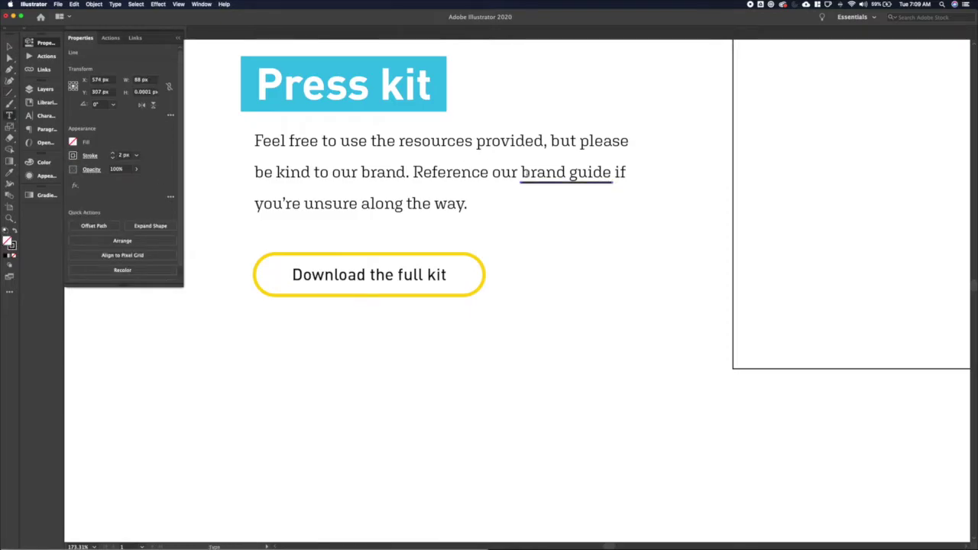
{"action": "left_click", "coordinate": [522, 172]}
{"action": "left_click", "coordinate": [617, 172]}
{"action": "left_click", "coordinate": [10, 46]}
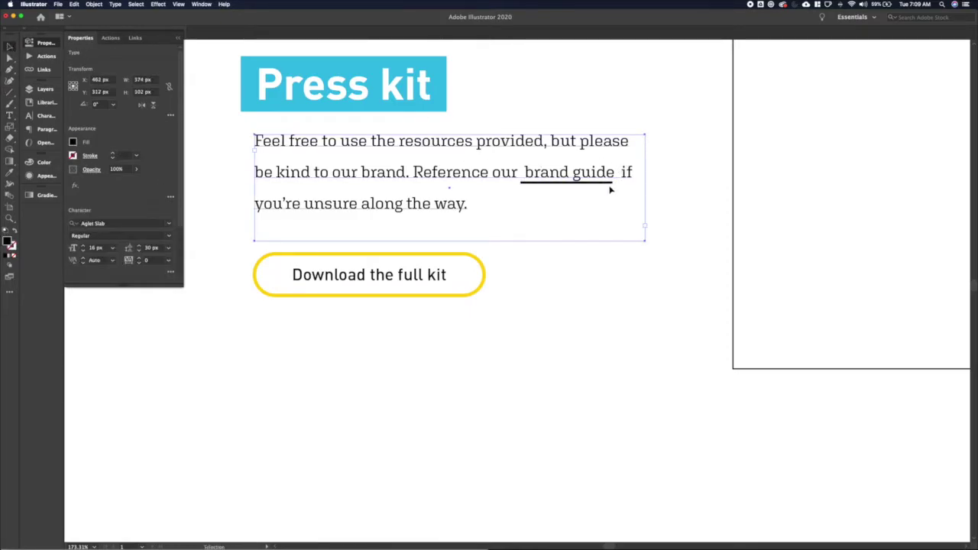
{"action": "left_click", "coordinate": [609, 184]}
{"action": "left_click", "coordinate": [609, 183]}
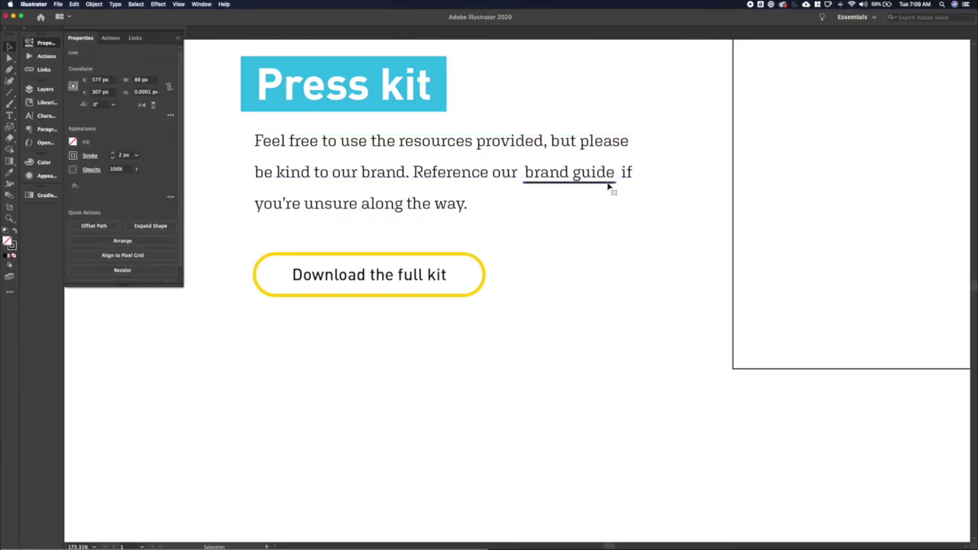
{"action": "left_click", "coordinate": [717, 183]}
Step: Replace the slab-serif copy of the Logos label with the text "Vertical"
{"action": "scroll", "coordinate": [670, 221], "scroll_direction": "down", "scroll_amount": 2}
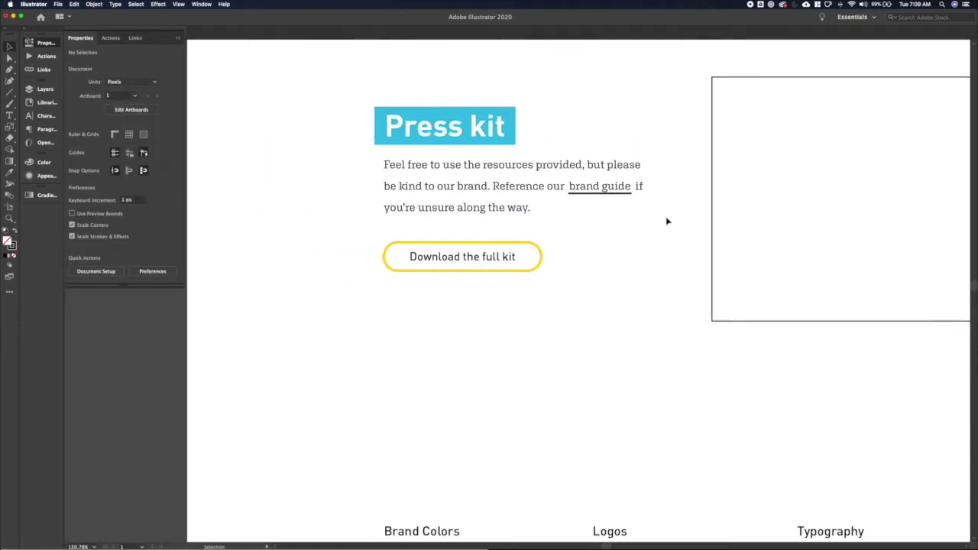
{"action": "scroll", "coordinate": [666, 221], "scroll_direction": "down", "scroll_amount": 3}
{"action": "scroll", "coordinate": [561, 415], "scroll_direction": "up", "scroll_amount": 3}
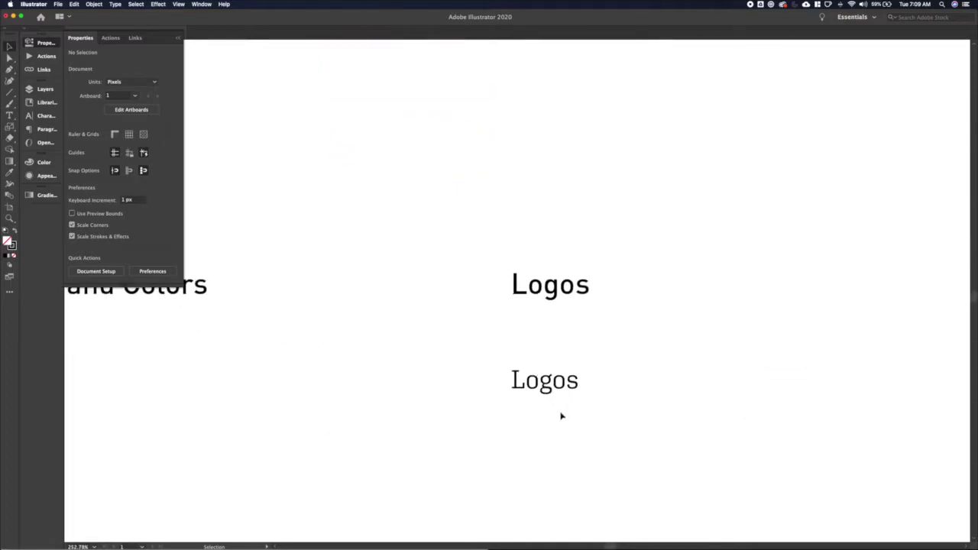
{"action": "double_click", "coordinate": [555, 389]}
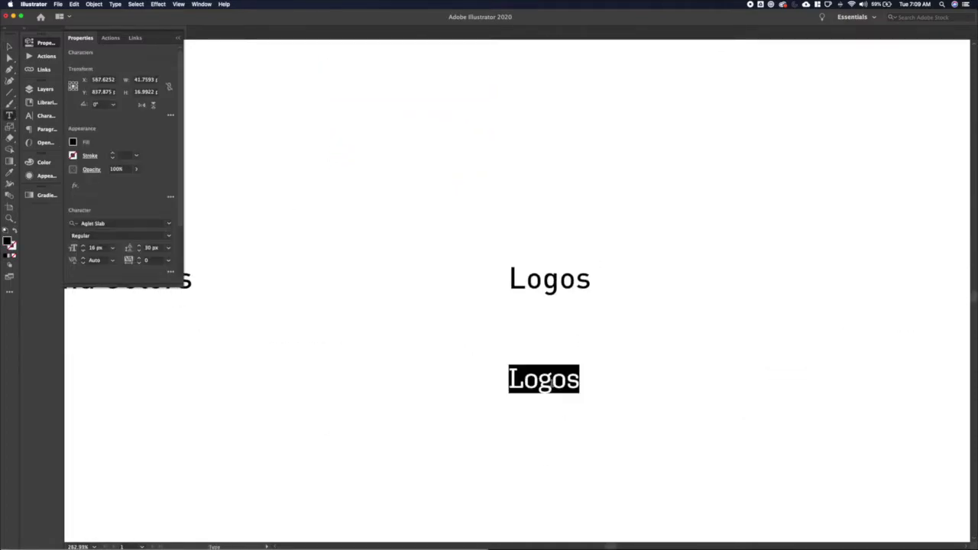
{"action": "type", "text": "Full"}
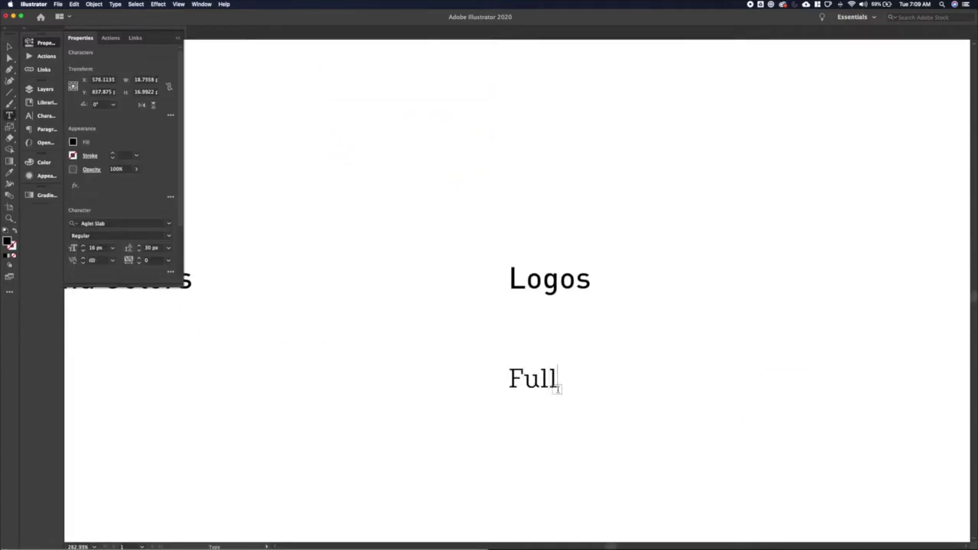
{"action": "key", "text": "BackSpace"}
{"action": "key", "text": "BackSpace"}
{"action": "key", "text": "BackSpace"}
{"action": "key", "text": "BackSpace"}
{"action": "type", "text": "Vertical"}
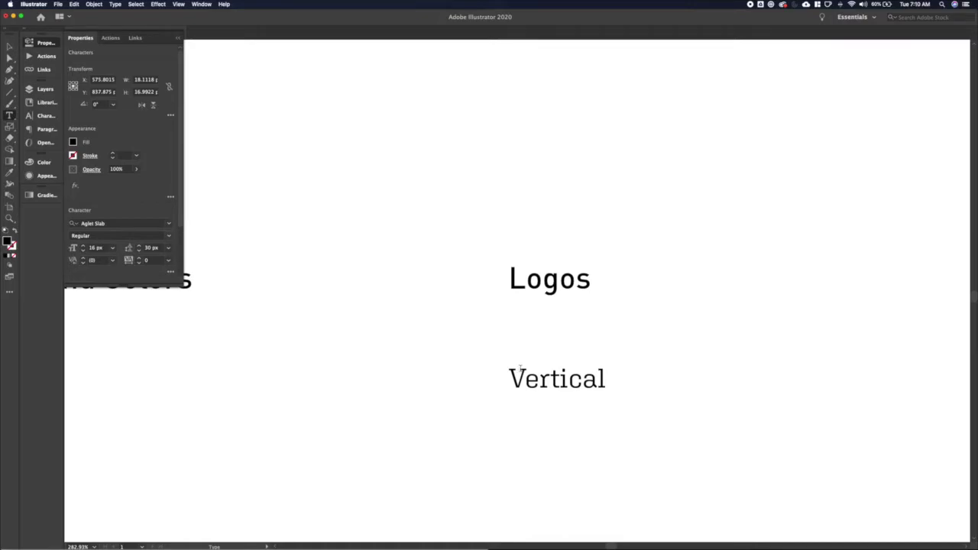
Step: Extend the "Vertical" text below the Logos heading to "Vertical lockup", keeping Aglet Slab Regular
{"action": "double_click", "coordinate": [522, 375]}
{"action": "left_click", "coordinate": [171, 238]}
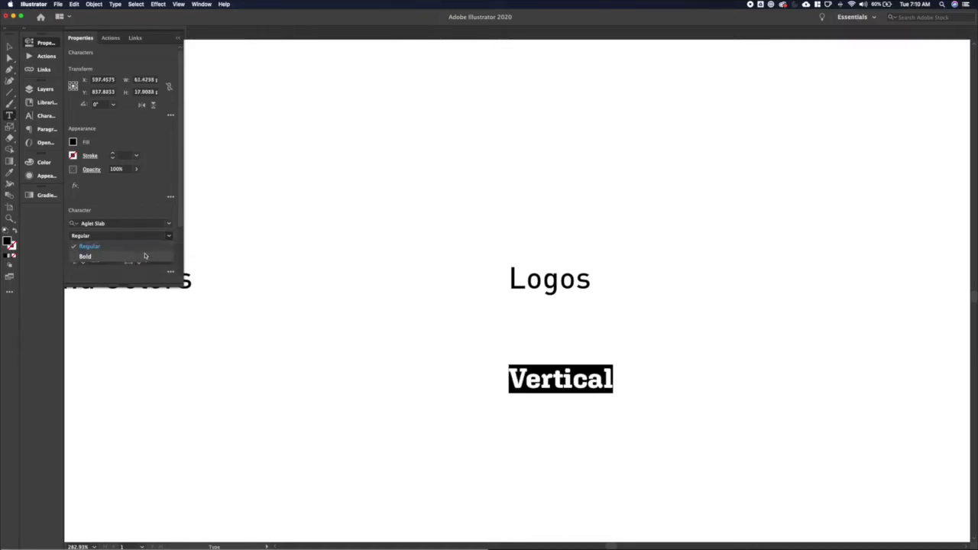
{"action": "left_click", "coordinate": [114, 244]}
{"action": "key", "text": "Right"}
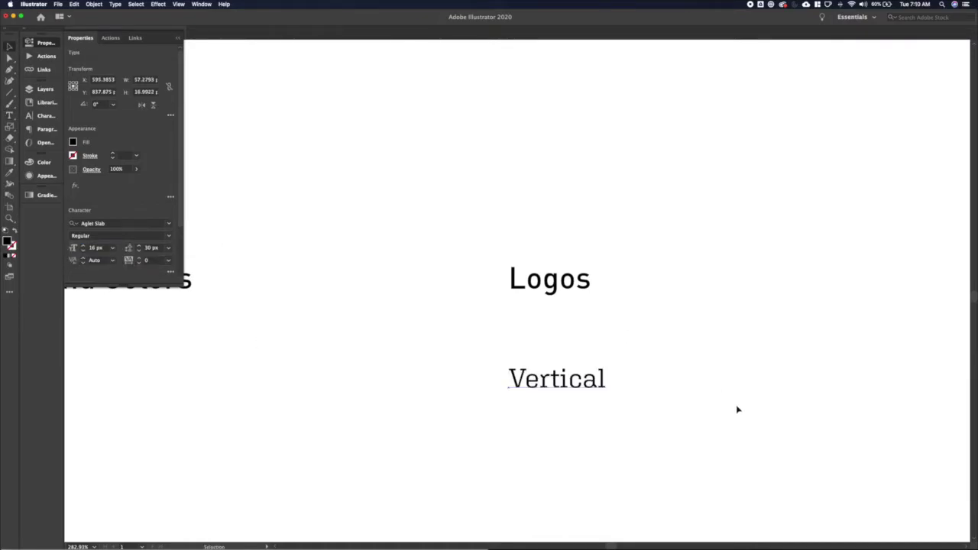
{"action": "type", "text": "lockup"}
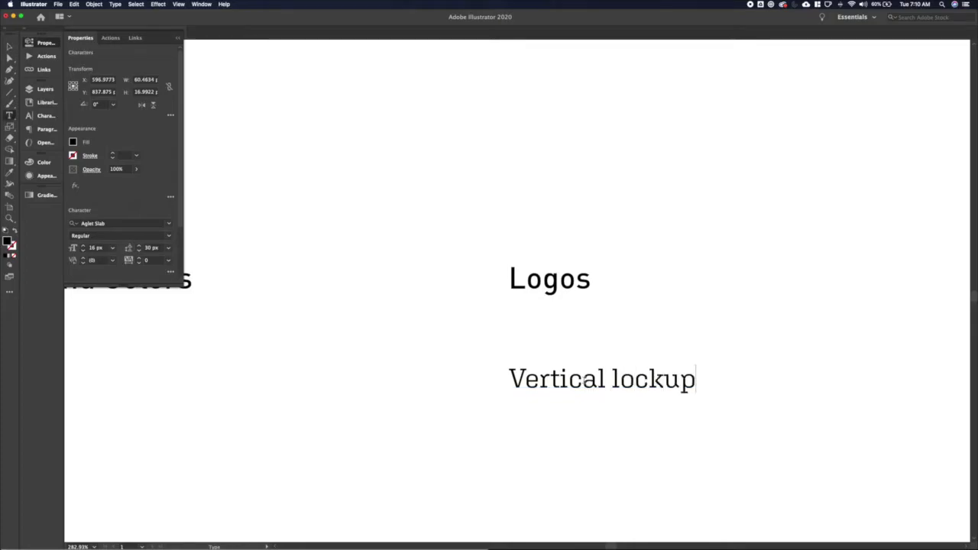
{"action": "key", "text": "Escape"}
Step: Duplicate the "Vertical lockup" label directly below itself and replace the copy's text with "Full color"
{"action": "left_click_drag", "start_coordinate": [605, 385], "coordinate": [609, 413]}
{"action": "double_click", "coordinate": [610, 413]}
{"action": "key", "text": "super+a"}
{"action": "type", "text": "Full color"}
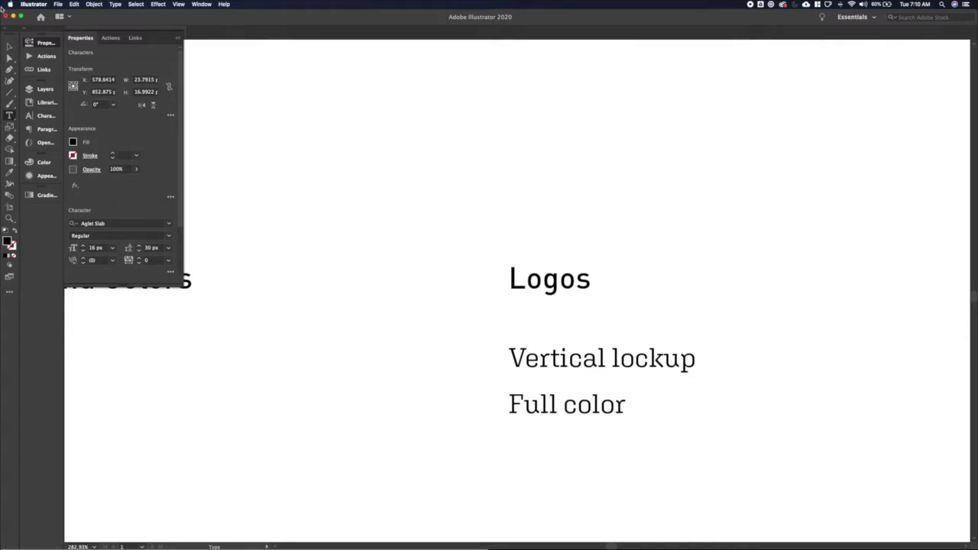
{"action": "key", "text": "Escape"}
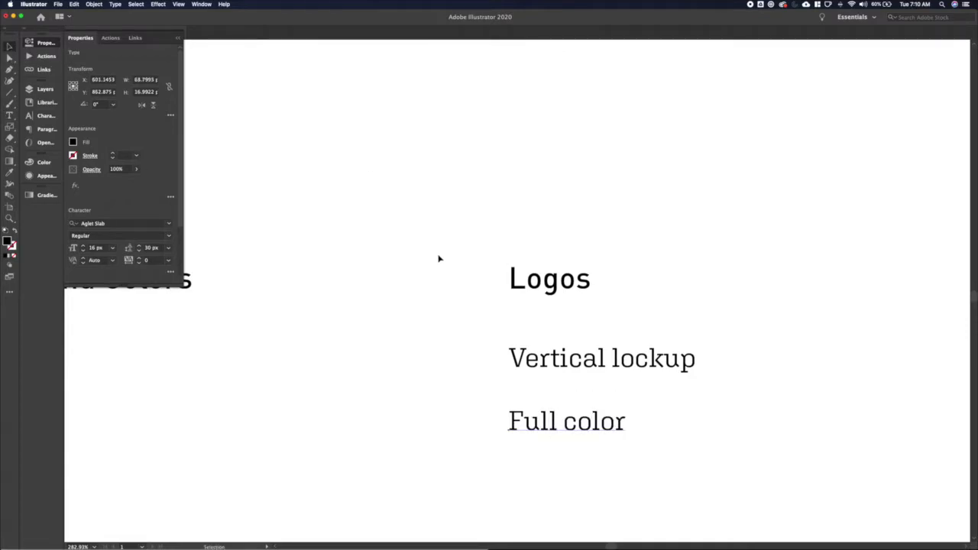
Step: Nudge the "Full color" label vertically to about Y 857 px beneath "Vertical lockup"
{"action": "key", "text": "Down"}
{"action": "key", "text": "Down"}
{"action": "key", "text": "Down"}
{"action": "key", "text": "Down"}
{"action": "key", "text": "Down"}
{"action": "key", "text": "Down"}
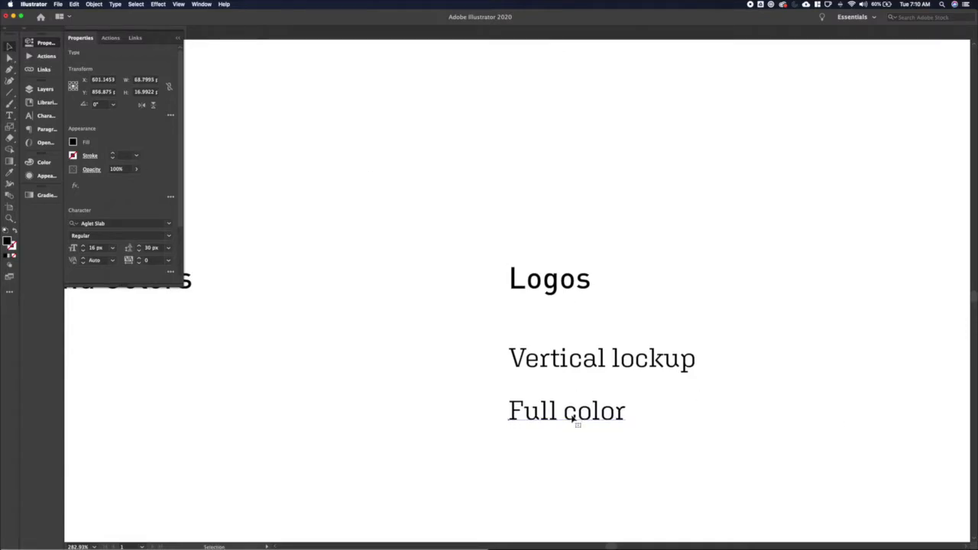
{"action": "key", "text": "Return"}
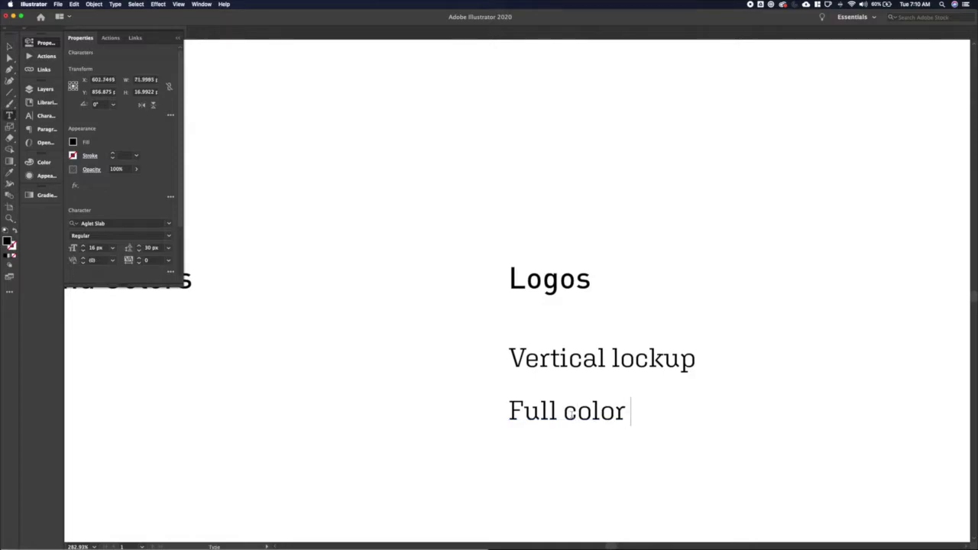
{"action": "type", "text": "."}
{"action": "key", "text": "BackSpace"}
{"action": "key", "text": "BackSpace"}
{"action": "key", "text": "BackSpace"}
{"action": "key", "text": "BackSpace"}
{"action": "key", "text": "BackSpace"}
{"action": "key", "text": "BackSpace"}
{"action": "key", "text": "BackSpace"}
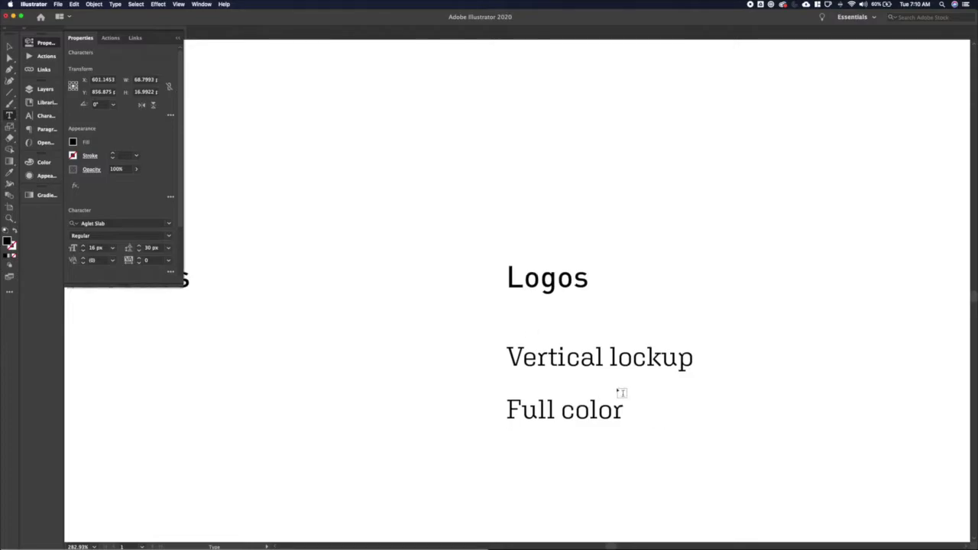
Step: Insert "(Print" ahead of "Full color" and push "Full color" down with two line breaks
{"action": "scroll", "coordinate": [622, 393], "scroll_direction": "right", "scroll_amount": 3}
{"action": "scroll", "coordinate": [622, 392], "scroll_direction": "down", "scroll_amount": 2}
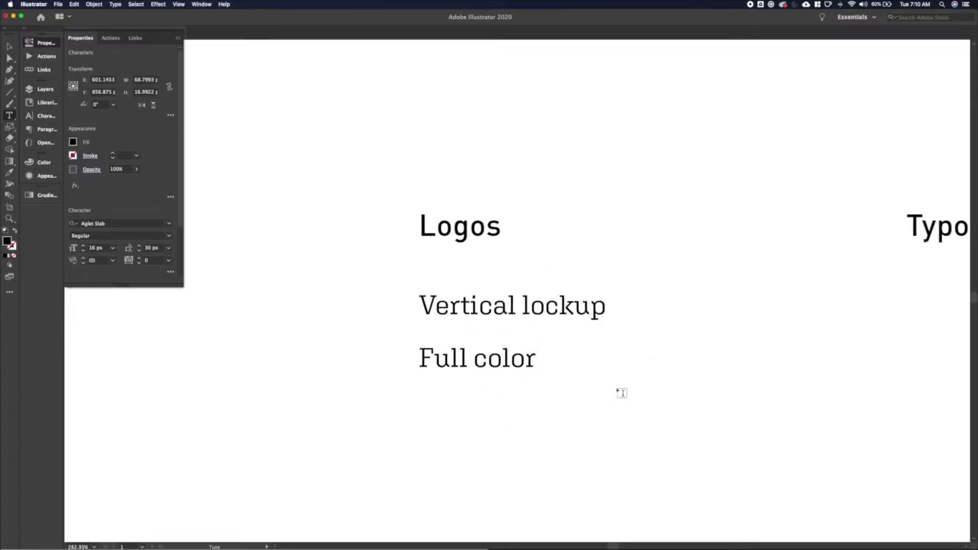
{"action": "key", "text": "Escape"}
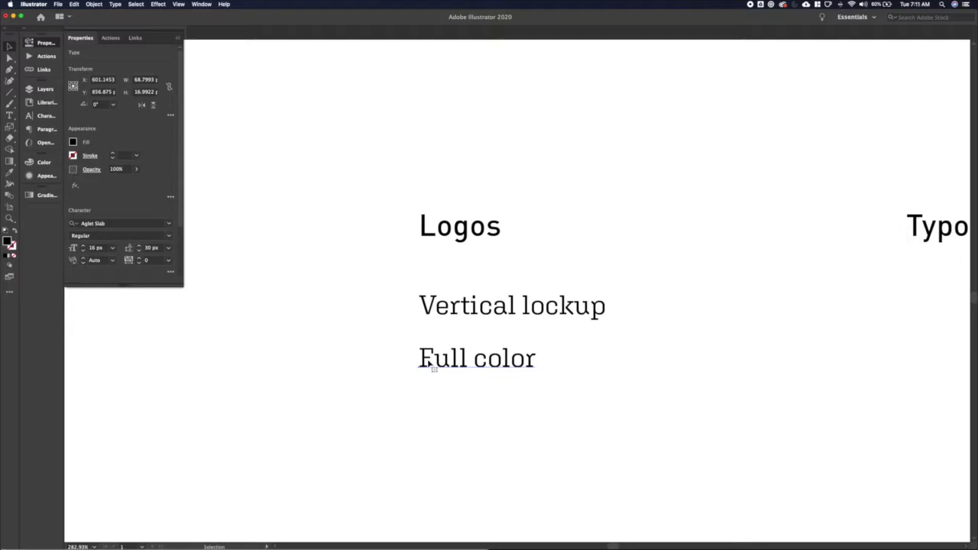
{"action": "double_click", "coordinate": [421, 359]}
{"action": "type", "text": "(Print)"}
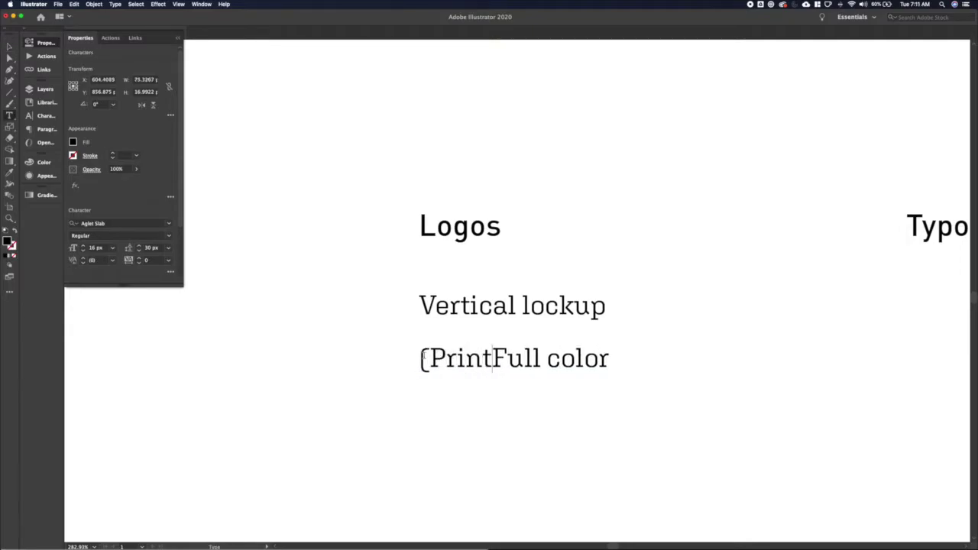
{"action": "left_click", "coordinate": [418, 355], "text": "shift"}
{"action": "key", "text": "Right"}
{"action": "key", "text": "BackSpace"}
{"action": "key", "text": "BackSpace"}
{"action": "key", "text": "Return"}
{"action": "key", "text": "Return"}
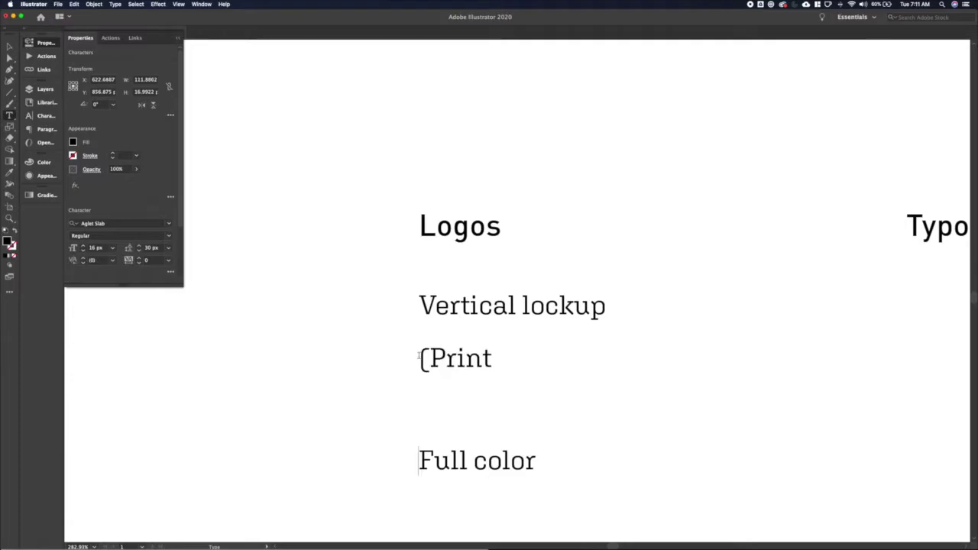
Step: Remove the opening parenthesis before "Print" and the blank line between "Print" and "Full color"
{"action": "key", "text": "Up"}
{"action": "key", "text": "Up"}
{"action": "key", "text": "Right"}
{"action": "key", "text": "BackSpace"}
{"action": "left_click", "coordinate": [423, 459]}
{"action": "key", "text": "BackSpace"}
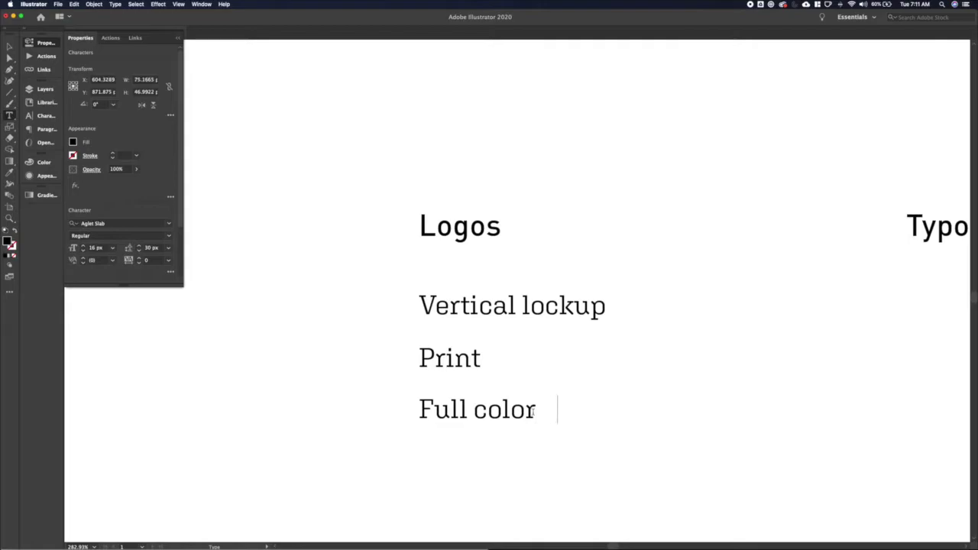
Step: Append ".PNG | .EPS" to the "Full color" line after a wide gap of spaces
{"action": "type", "text": ".PNG"}
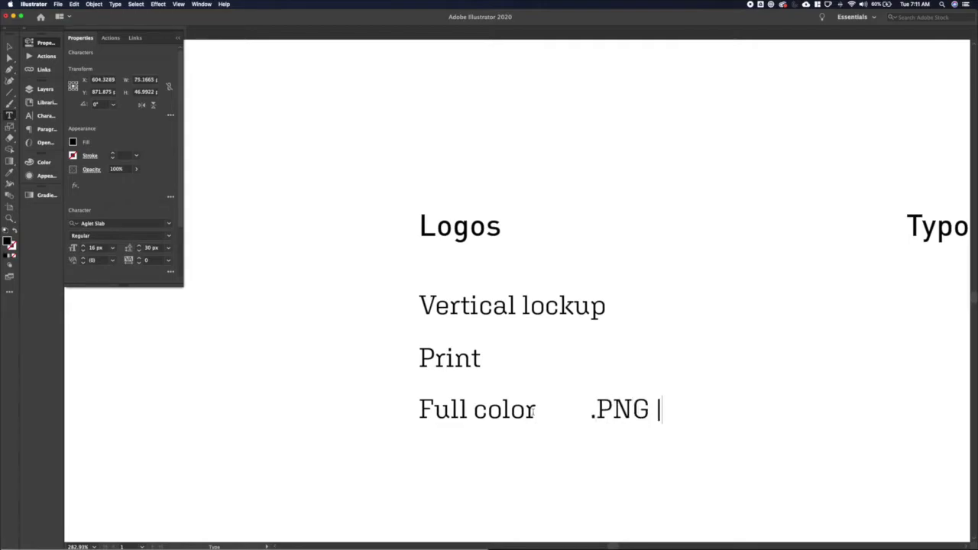
{"action": "type", "text": " | .EPS"}
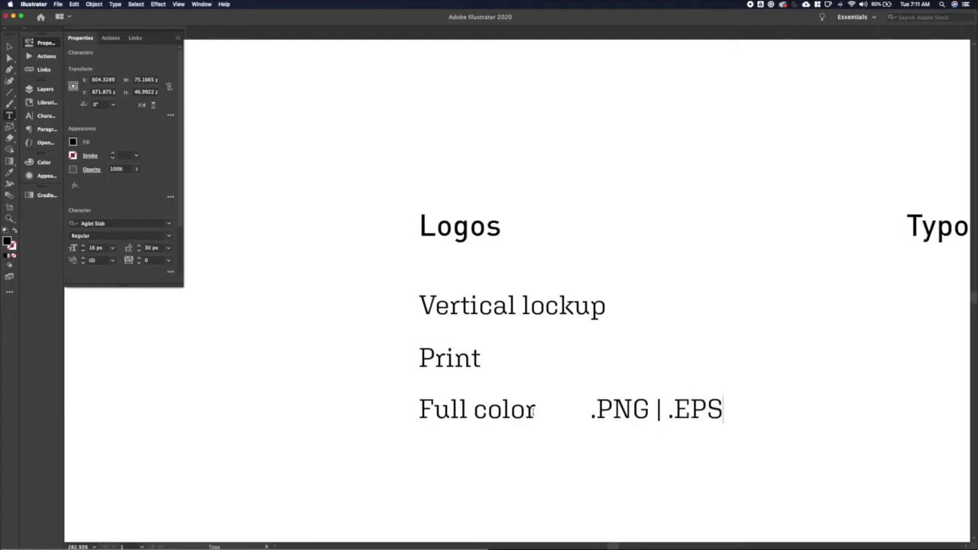
{"action": "key", "text": "Escape"}
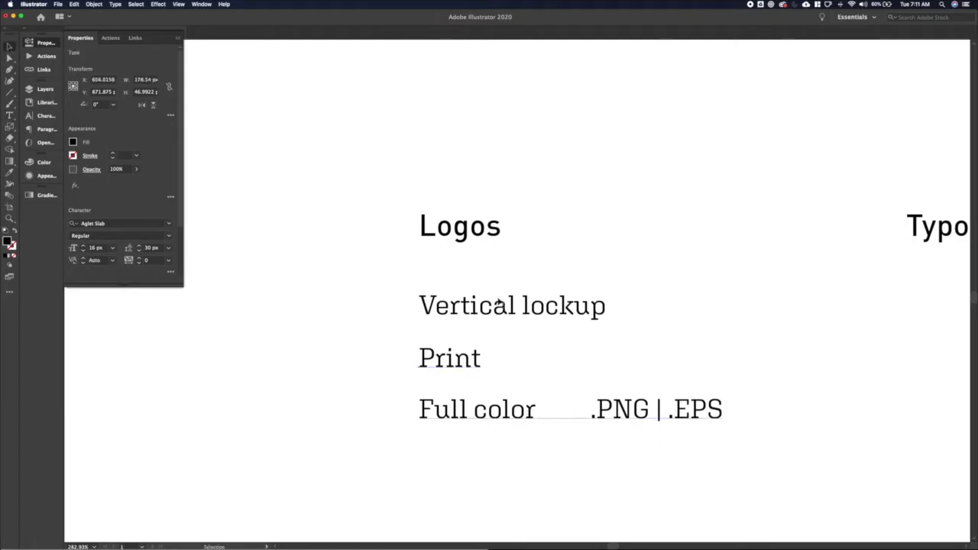
Step: Draw a horizontal line about 39 px long under ".PNG" and give it a 2 px stroke
{"action": "key", "text": "backslash"}
{"action": "left_click_drag", "start_coordinate": [588, 426], "coordinate": [656, 426]}
{"action": "left_click", "coordinate": [113, 153]}
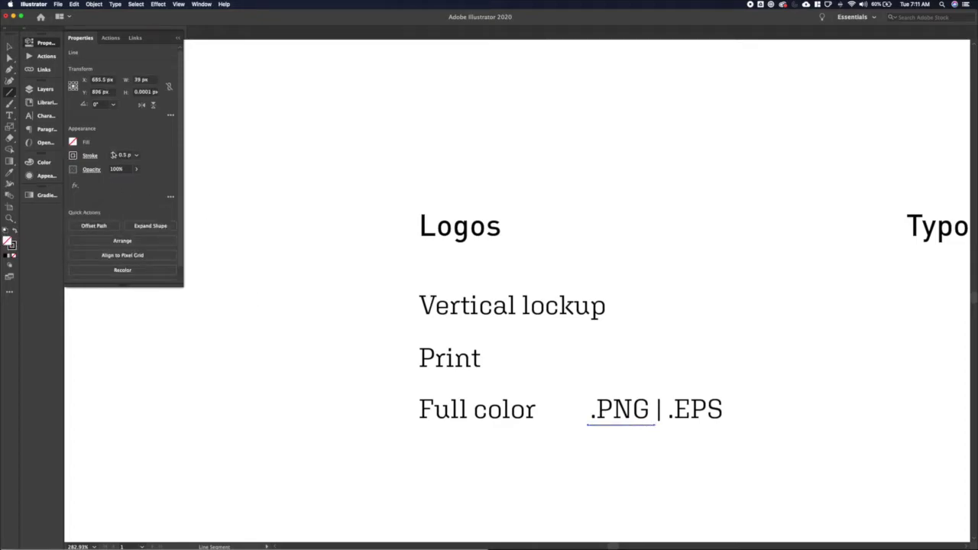
{"action": "left_click", "coordinate": [113, 154]}
{"action": "key", "text": "v"}
Step: Widen the spacing around the separator between ".PNG" and ".EPS" and shift the underline 1 px to the right
{"action": "double_click", "coordinate": [658, 414]}
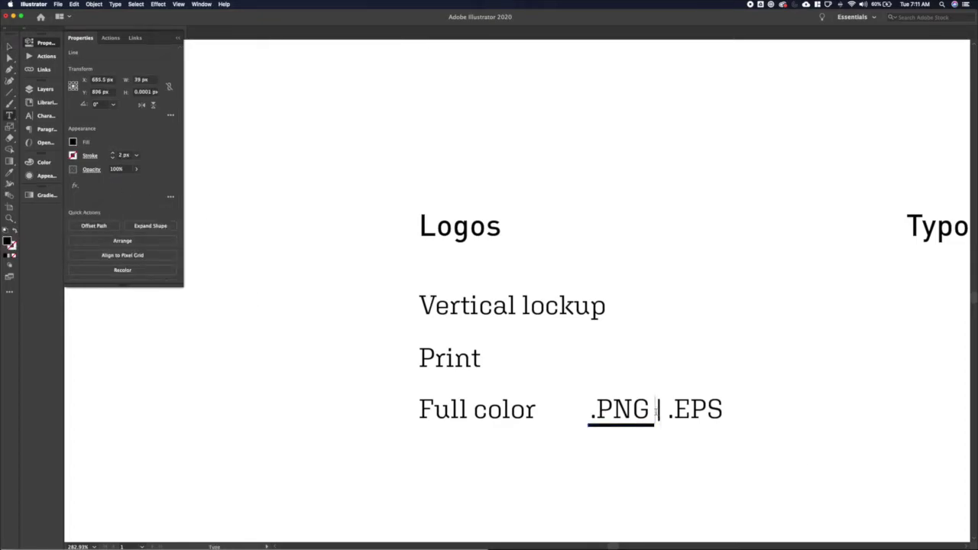
{"action": "key", "text": "Right"}
{"action": "left_click", "coordinate": [677, 454], "text": "super"}
{"action": "left_click", "coordinate": [644, 427]}
{"action": "left_click", "coordinate": [646, 427]}
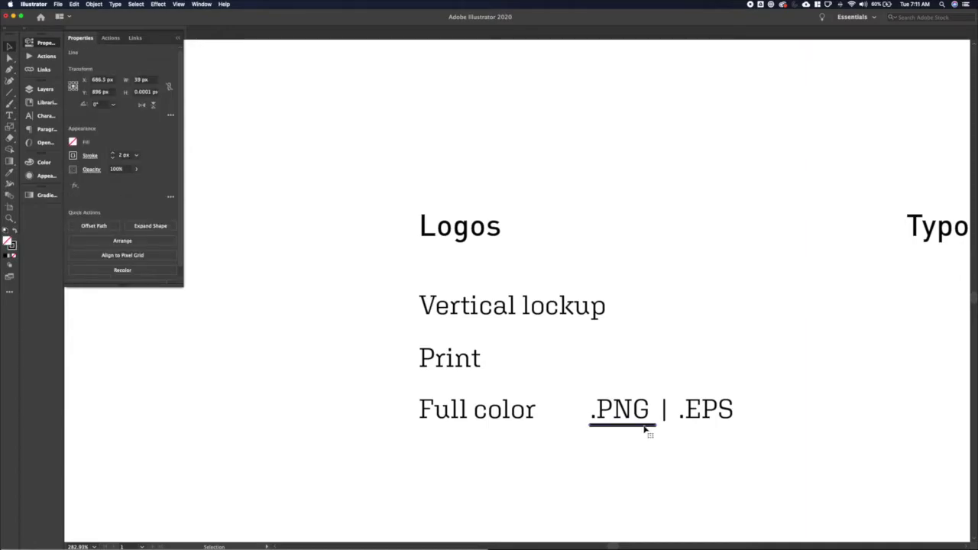
Step: Shorten the ".PNG" underline from its right end to a width of 37 px
{"action": "key", "text": "a"}
{"action": "left_click", "coordinate": [656, 427]}
{"action": "left_click", "coordinate": [646, 441]}
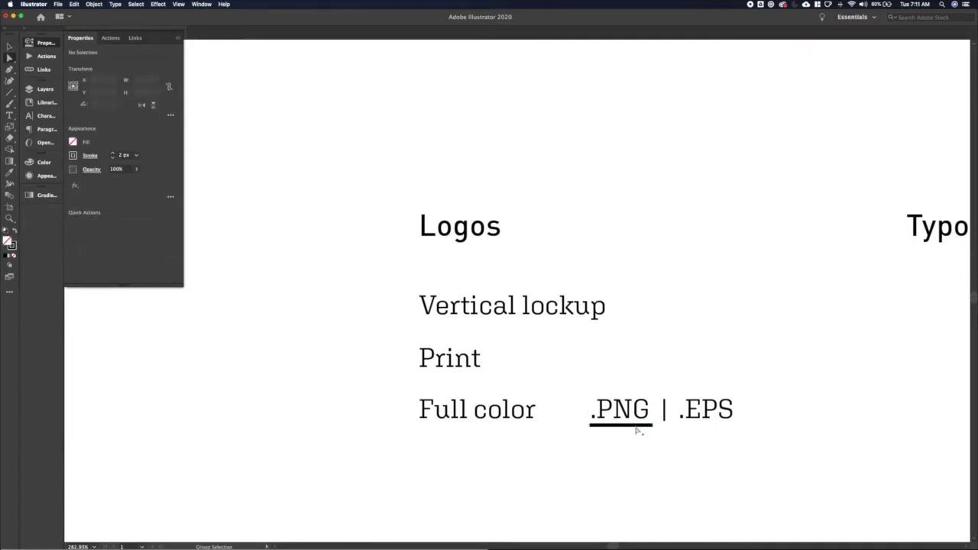
{"action": "left_click", "coordinate": [637, 427]}
{"action": "key", "text": "v"}
{"action": "left_click", "coordinate": [634, 442]}
Step: Duplicate the underline beneath ".EPS", shorten the copy slightly at its right end and nudge it left
{"action": "left_click_drag", "start_coordinate": [631, 427], "coordinate": [718, 428]}
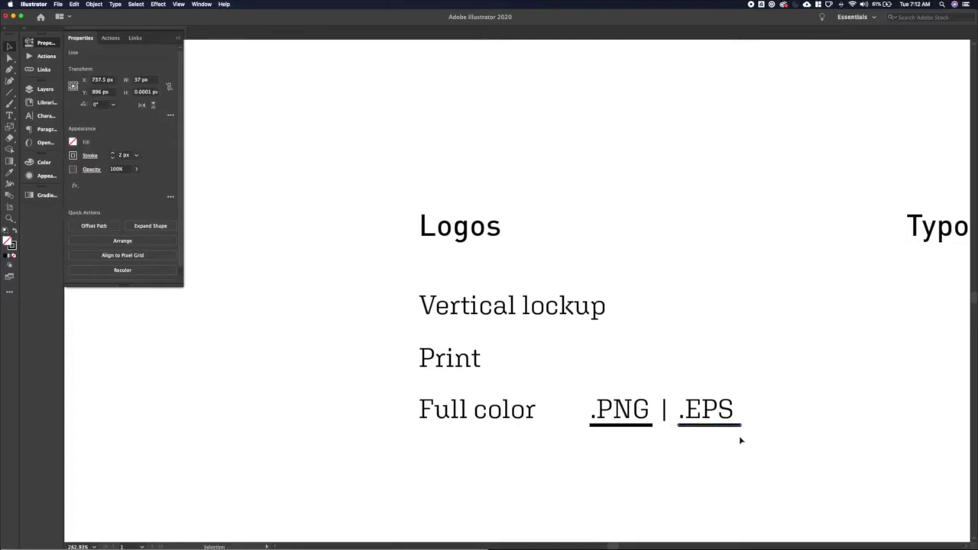
{"action": "key", "text": "a"}
{"action": "left_click", "coordinate": [741, 427]}
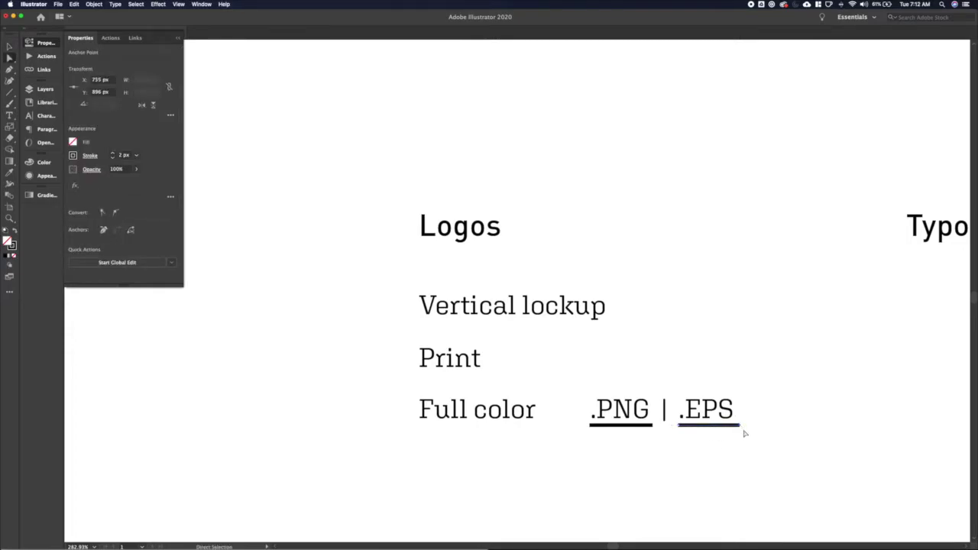
{"action": "key", "text": "v"}
{"action": "left_click", "coordinate": [745, 434]}
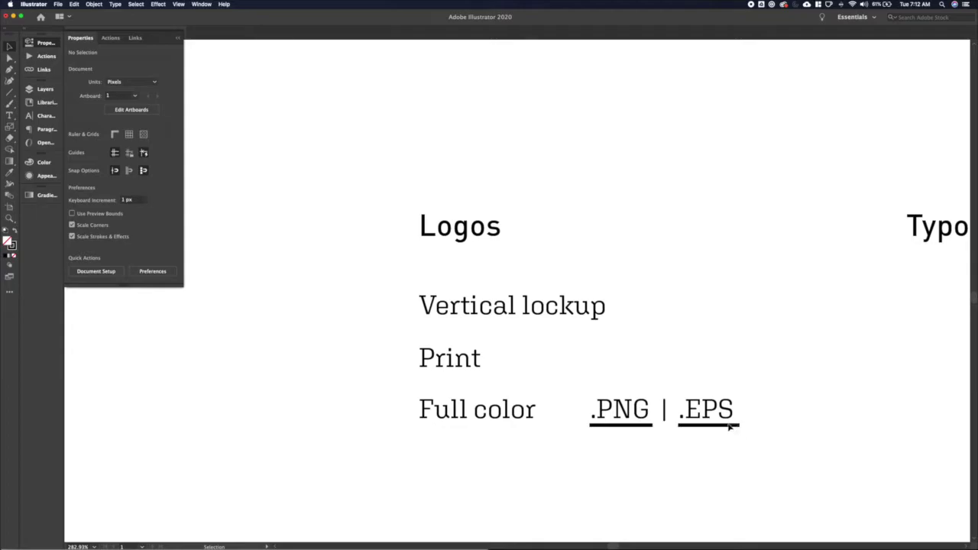
{"action": "left_click", "coordinate": [730, 426]}
{"action": "left_click", "coordinate": [728, 448]}
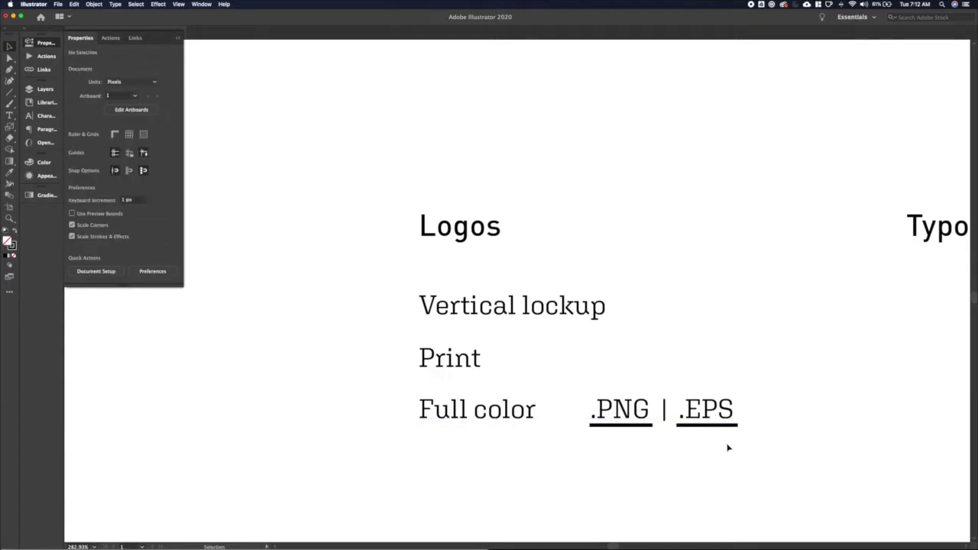
Step: Copy the "Full color .PNG | .EPS" text onto a new line below and add "(inverse)" after the copy's "Full color"
{"action": "triple_click", "coordinate": [519, 415]}
{"action": "triple_click", "coordinate": [519, 414]}
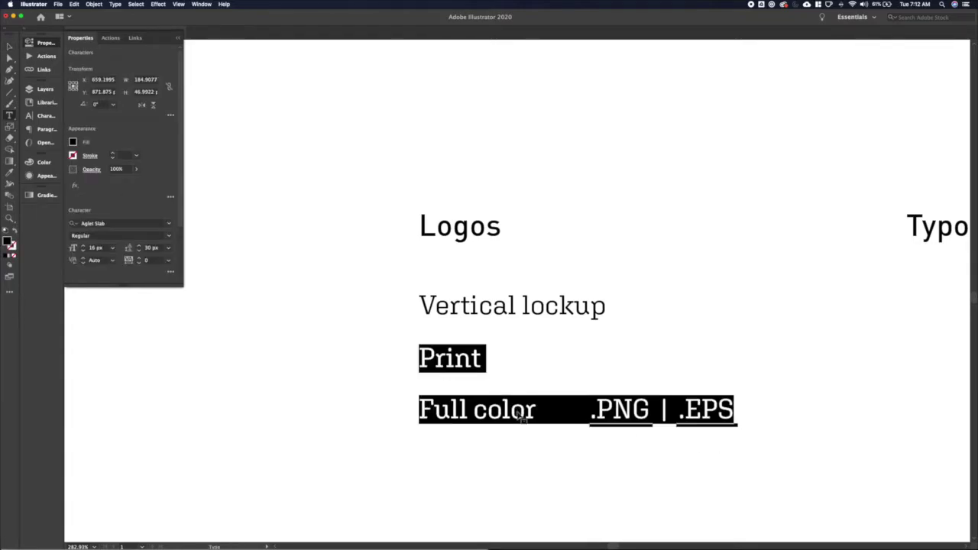
{"action": "double_click", "coordinate": [518, 411]}
{"action": "triple_click", "coordinate": [517, 410]}
{"action": "left_click_drag", "start_coordinate": [725, 405], "coordinate": [371, 411]}
{"action": "key", "text": "super+c"}
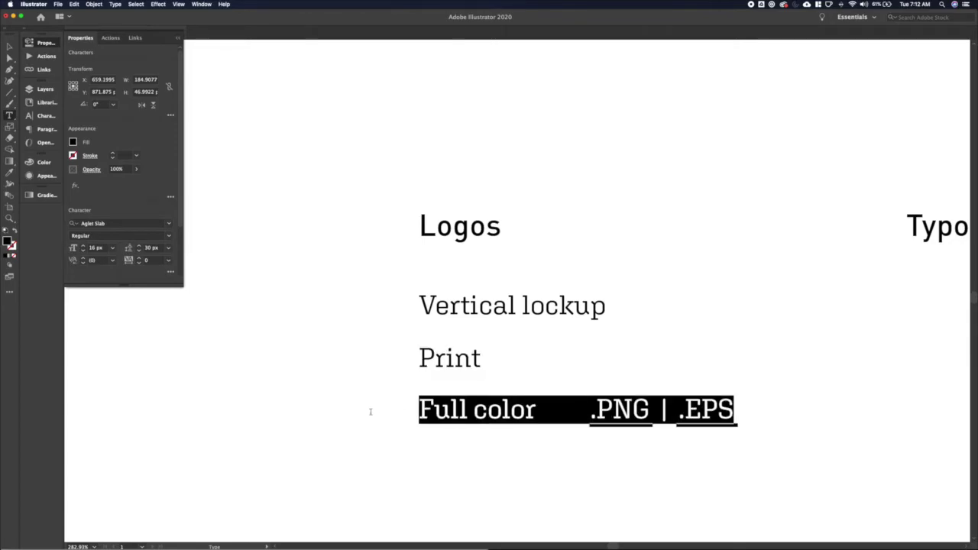
{"action": "key", "text": "Right"}
{"action": "key", "text": "Return"}
{"action": "key", "text": "Return"}
{"action": "key", "text": "super+v"}
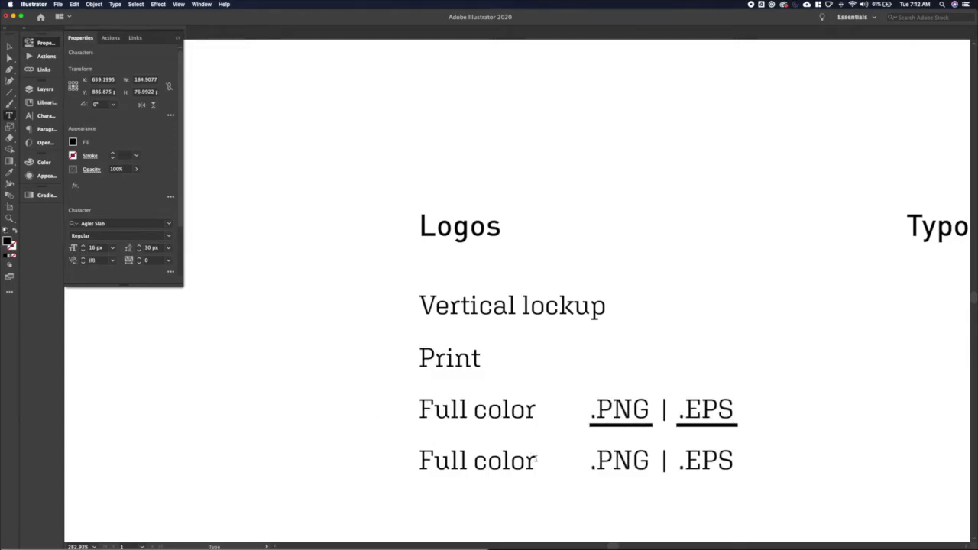
{"action": "type", "text": "(inverse)"}
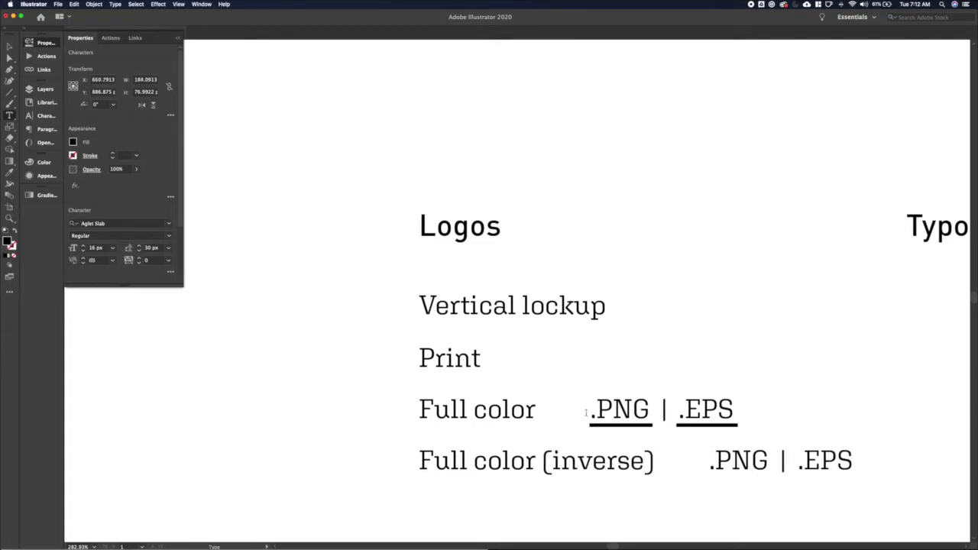
{"action": "key", "text": "Escape"}
Step: Align the first line's ".PNG | .EPS" and both underlines with the inverse line's formats, and duplicate the underlines beneath the inverse line
{"action": "left_click", "coordinate": [382, 436]}
{"action": "left_click", "coordinate": [619, 420]}
{"action": "left_click_drag", "start_coordinate": [621, 489], "coordinate": [620, 489]}
{"action": "key", "text": "shift+Right"}
{"action": "key", "text": "shift+Right"}
{"action": "key", "text": "shift+Right"}
{"action": "key", "text": "shift+Right"}
{"action": "key", "text": "shift+Right"}
{"action": "key", "text": "shift+Right"}
{"action": "key", "text": "shift+Right"}
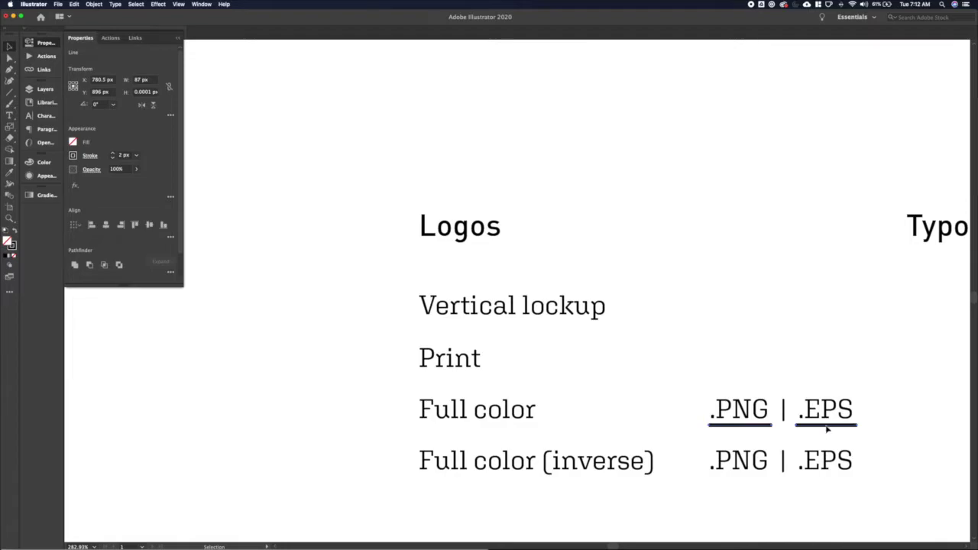
{"action": "left_click_drag", "start_coordinate": [829, 435], "coordinate": [829, 480]}
{"action": "key", "text": "Down"}
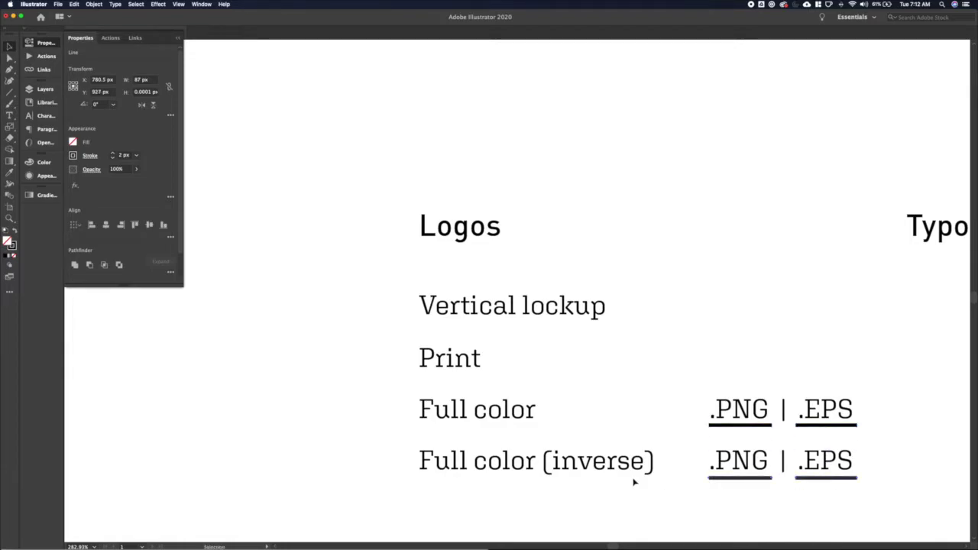
Step: Add a "One color" line from the copied text below the inverse line, spacing its ".PNG | .EPS" to align with those above
{"action": "double_click", "coordinate": [633, 464]}
{"action": "key", "text": "End"}
{"action": "key", "text": "Return"}
{"action": "key", "text": "super+v"}
{"action": "scroll", "coordinate": [544, 472], "scroll_direction": "down", "scroll_amount": 2}
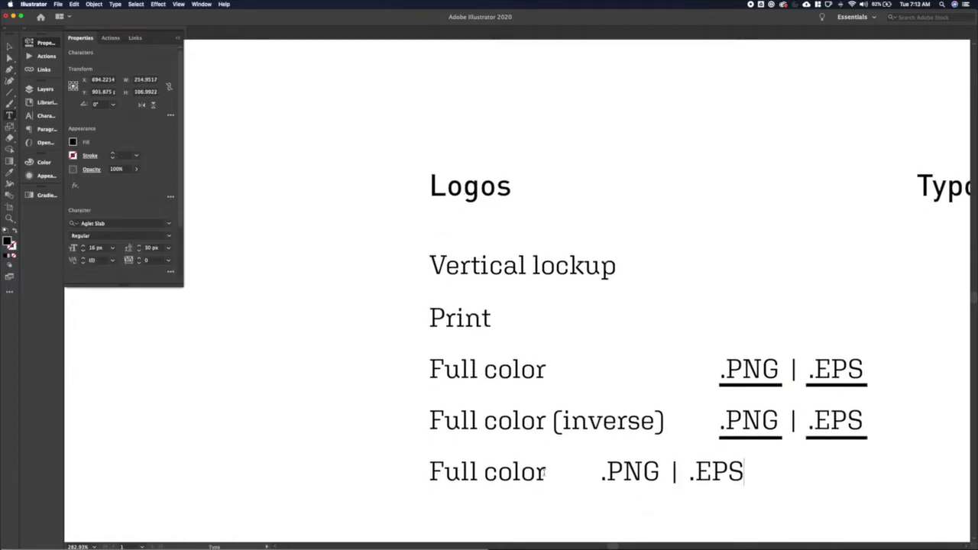
{"action": "double_click", "coordinate": [466, 470]}
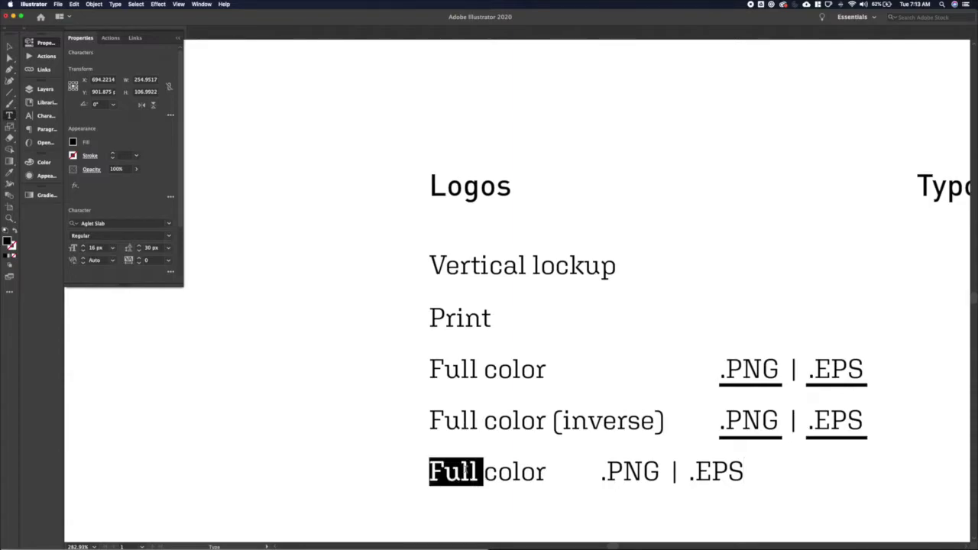
{"action": "type", "text": "One"}
{"action": "left_click", "coordinate": [583, 472]}
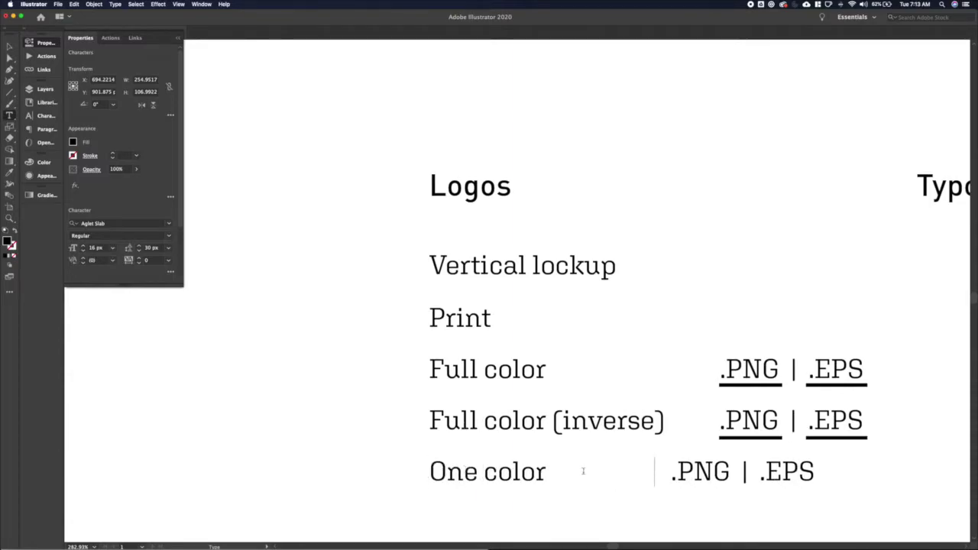
Step: Add a "One color (inverse)" line from the copied text below "One color", aligning its ".PNG | .EPS" with the formats above
{"action": "key", "text": "Return"}
{"action": "key", "text": "super+v"}
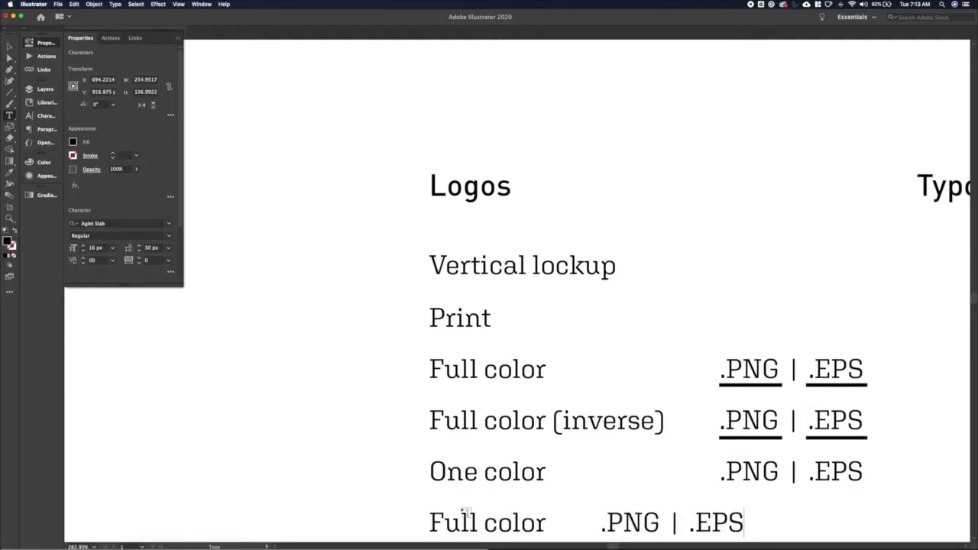
{"action": "scroll", "coordinate": [463, 515], "scroll_direction": "down", "scroll_amount": 1}
{"action": "double_click", "coordinate": [476, 489]}
{"action": "type", "text": "One"}
{"action": "key", "text": "Right"}
{"action": "key", "text": "Right"}
{"action": "key", "text": "Right"}
{"action": "key", "text": "Right"}
{"action": "key", "text": "Right"}
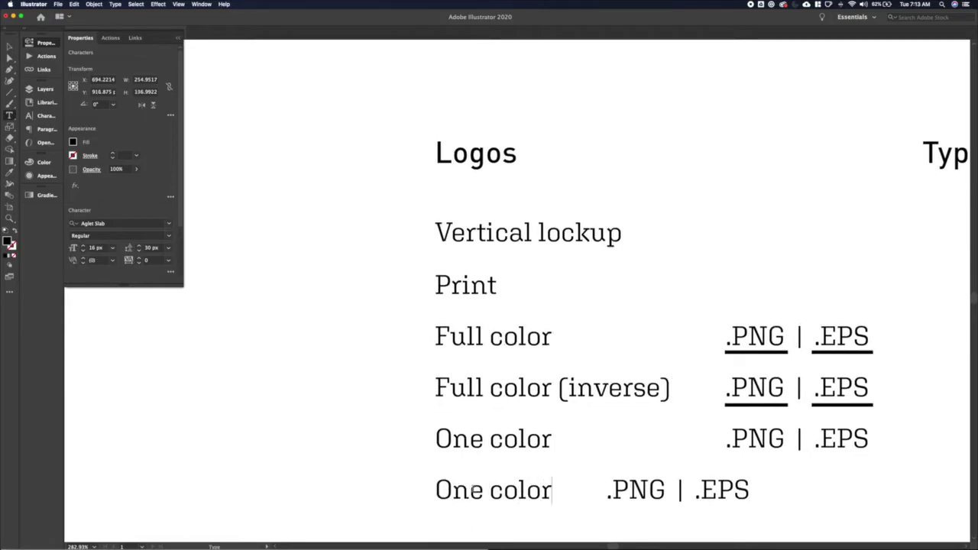
{"action": "type", "text": "(inverse)"}
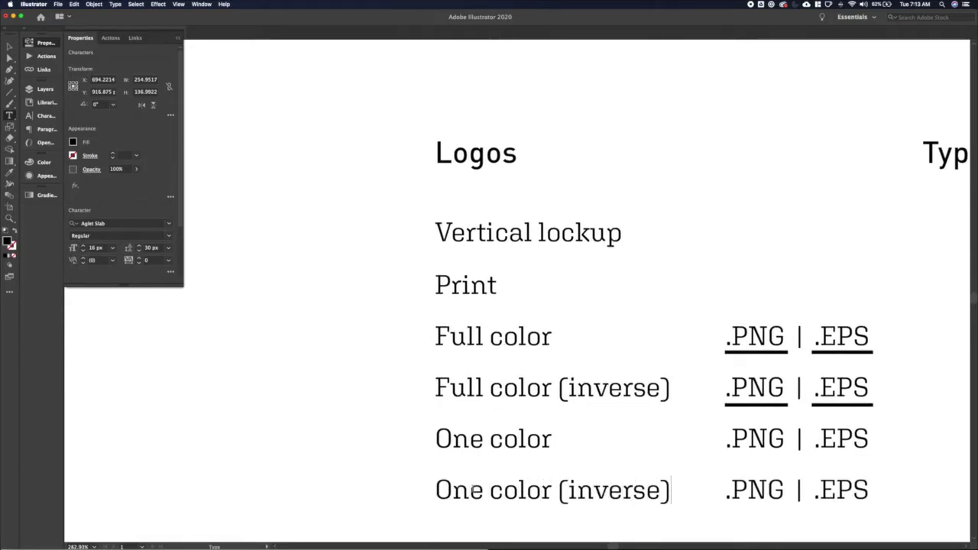
Step: Duplicate the pair of format underlines beneath ".PNG" and ".EPS" on the "One color" and "One color (inverse)" lines
{"action": "key", "text": "Escape"}
{"action": "left_click", "coordinate": [745, 405]}
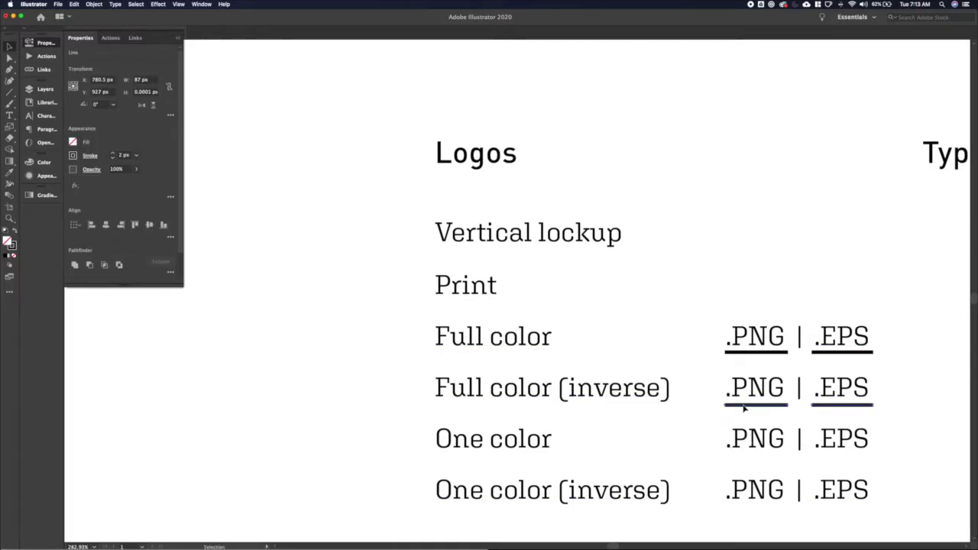
{"action": "left_click_drag", "start_coordinate": [745, 408], "coordinate": [745, 511]}
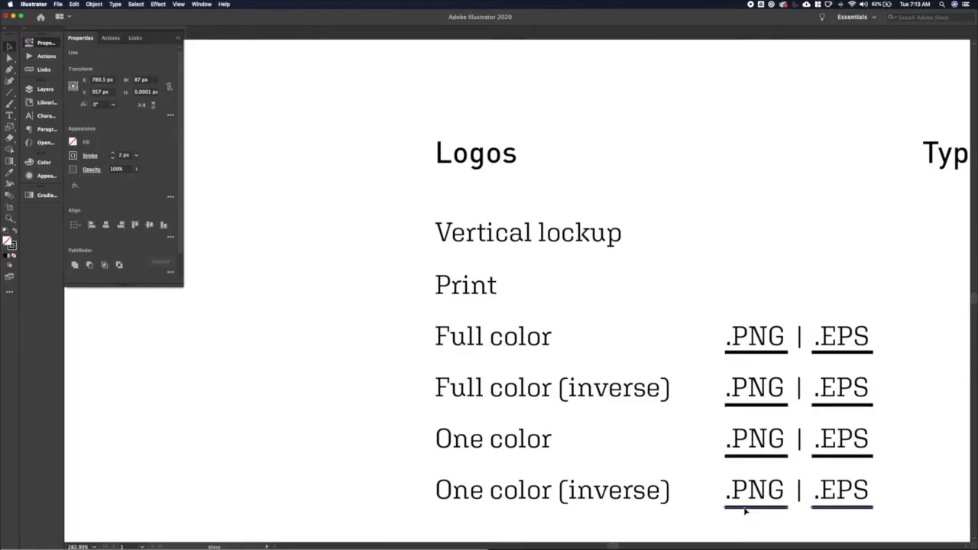
{"action": "left_click", "coordinate": [878, 434]}
{"action": "scroll", "coordinate": [893, 435], "scroll_direction": "down", "scroll_amount": 5}
{"action": "scroll", "coordinate": [891, 439], "scroll_direction": "right", "scroll_amount": 1}
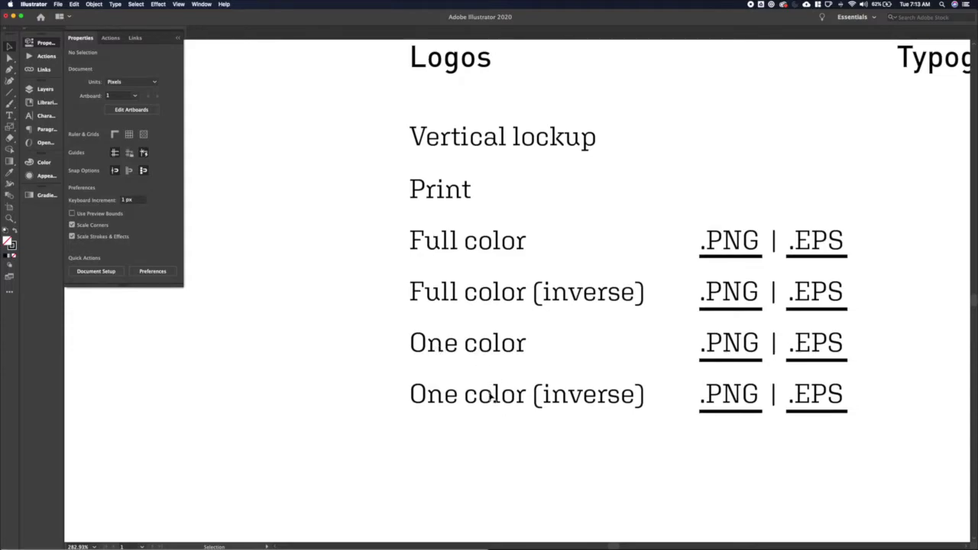
Step: Delete the "Vertical lockup" text beneath the Logos heading, including its emptied text object
{"action": "scroll", "coordinate": [491, 396], "scroll_direction": "down", "scroll_amount": 2}
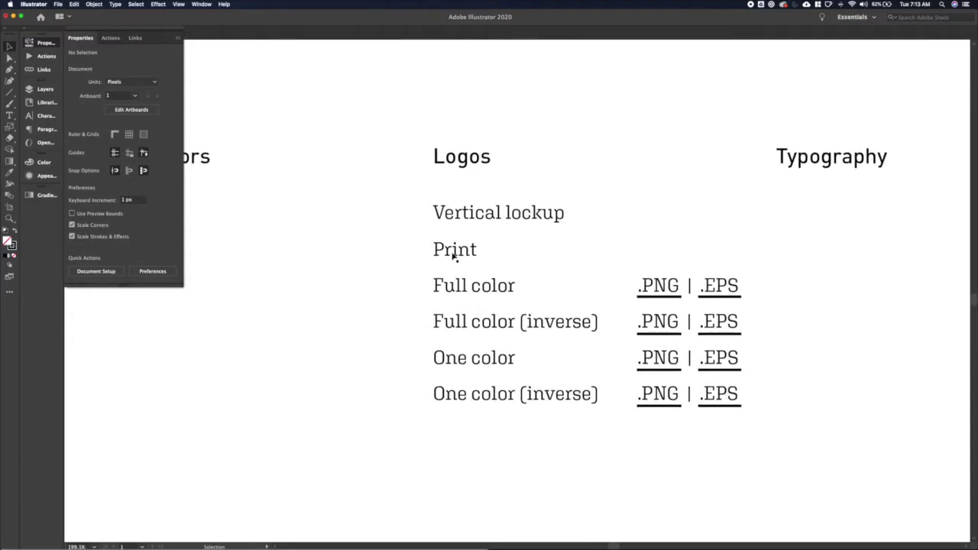
{"action": "scroll", "coordinate": [453, 256], "scroll_direction": "down", "scroll_amount": 3}
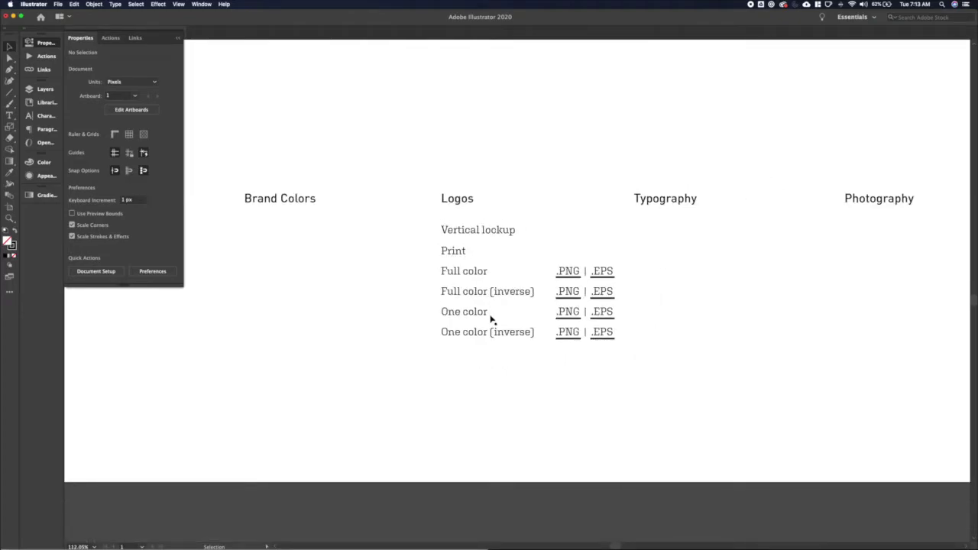
{"action": "double_click", "coordinate": [459, 233]}
{"action": "key", "text": "super+a"}
{"action": "key", "text": "BackSpace"}
{"action": "key", "text": "Escape"}
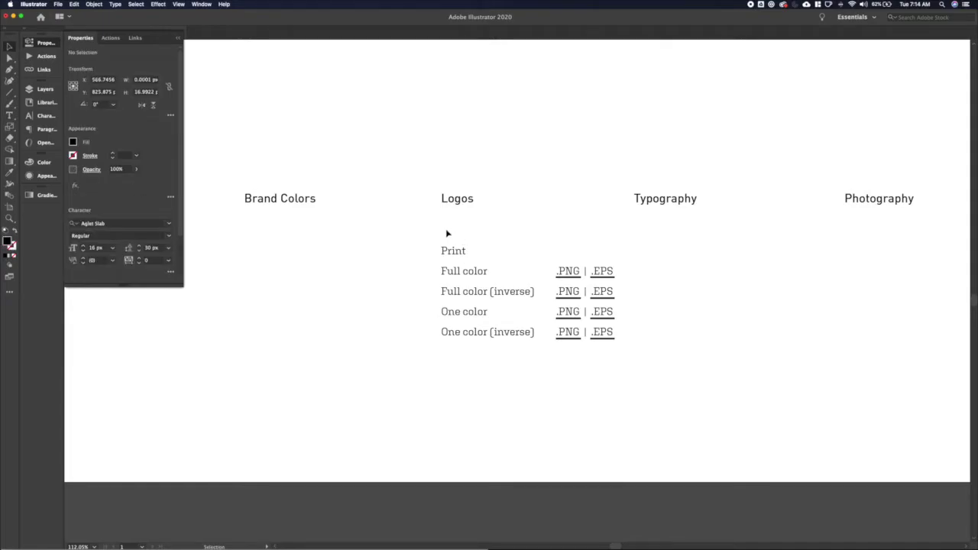
{"action": "left_click", "coordinate": [448, 229]}
{"action": "left_click_drag", "start_coordinate": [434, 220], "coordinate": [464, 235]}
{"action": "key", "text": "BackSpace"}
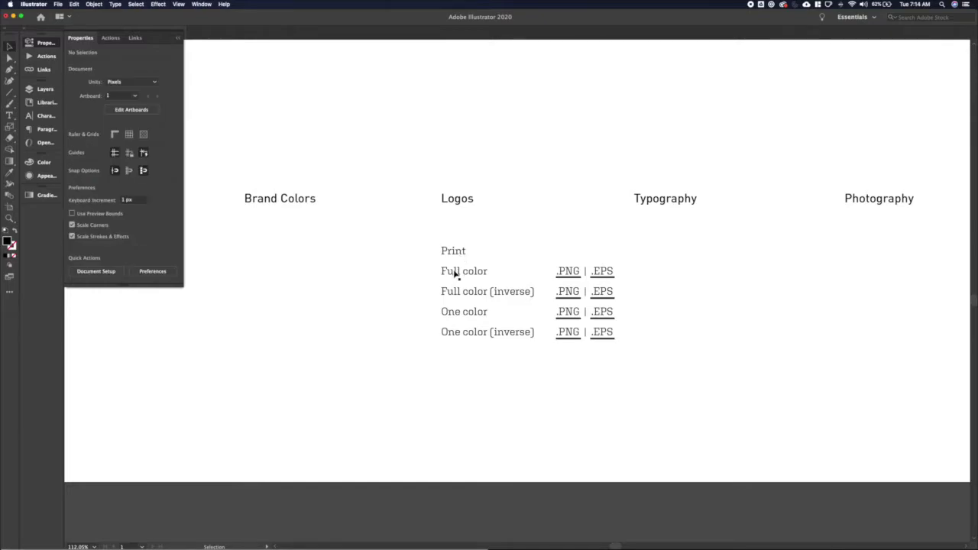
Step: Move the "Print" text block and all its underlines up into the gap beneath the Logos heading
{"action": "left_click_drag", "start_coordinate": [656, 370], "coordinate": [656, 370]}
{"action": "left_click", "coordinate": [508, 303]}
{"action": "double_click", "coordinate": [461, 274]}
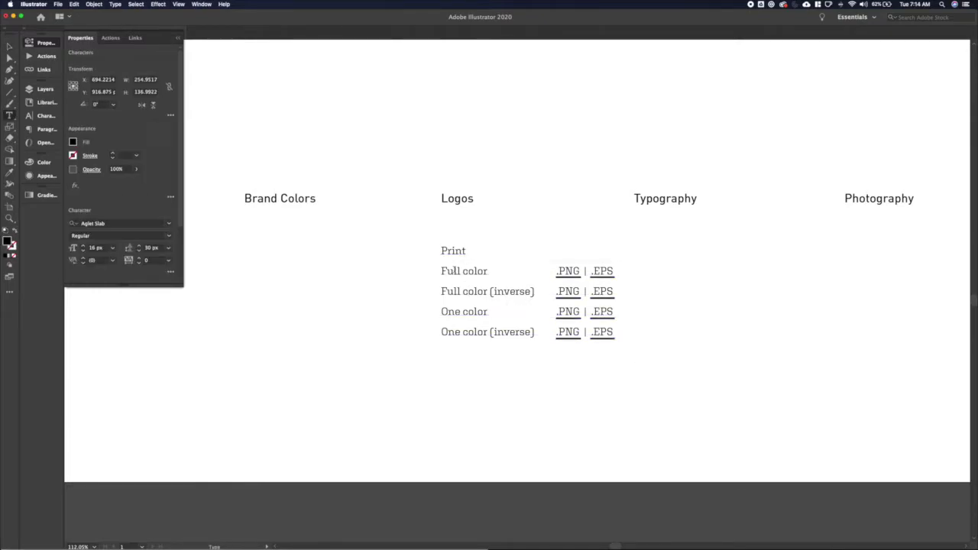
{"action": "double_click", "coordinate": [451, 250]}
{"action": "key", "text": "super+a"}
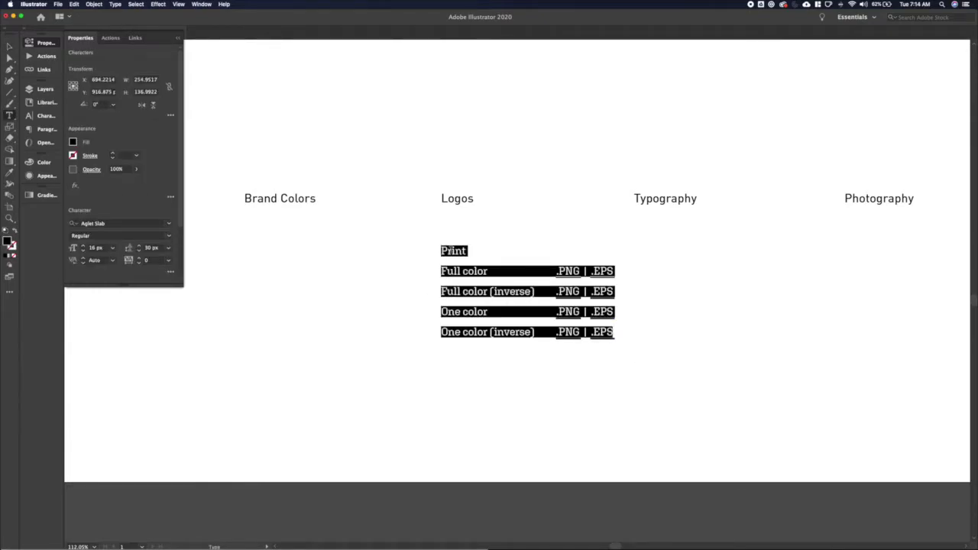
{"action": "double_click", "coordinate": [450, 251]}
{"action": "key", "text": "Escape"}
{"action": "left_click", "coordinate": [421, 271]}
{"action": "left_click_drag", "start_coordinate": [449, 256], "coordinate": [640, 439]}
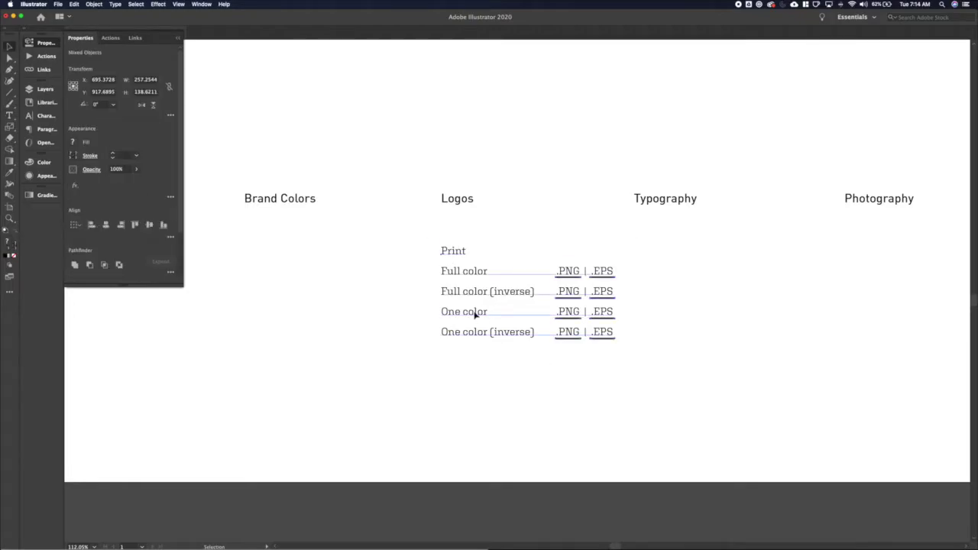
{"action": "left_click_drag", "start_coordinate": [473, 313], "coordinate": [473, 293]}
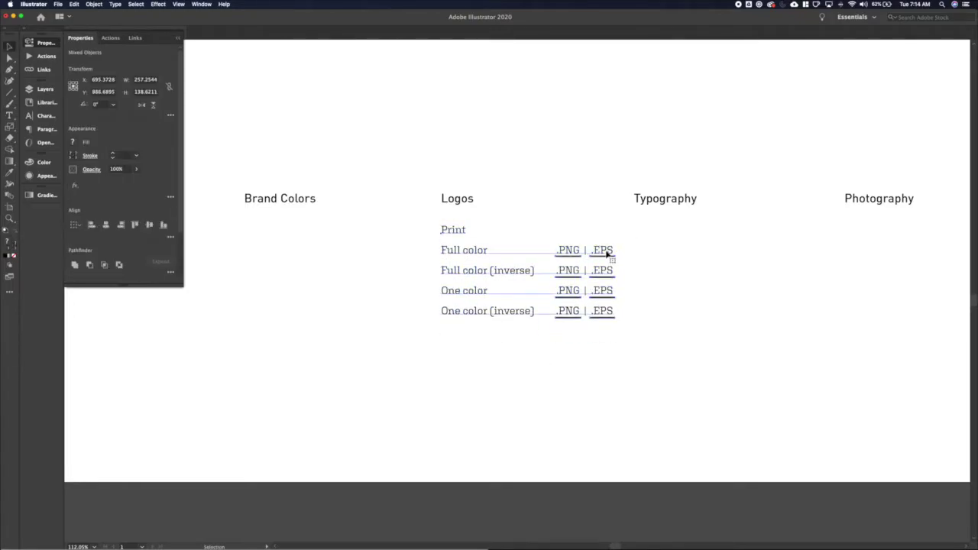
Step: Remove ".PNG | .EPS" from all four color lines beneath "Print"
{"action": "double_click", "coordinate": [485, 251]}
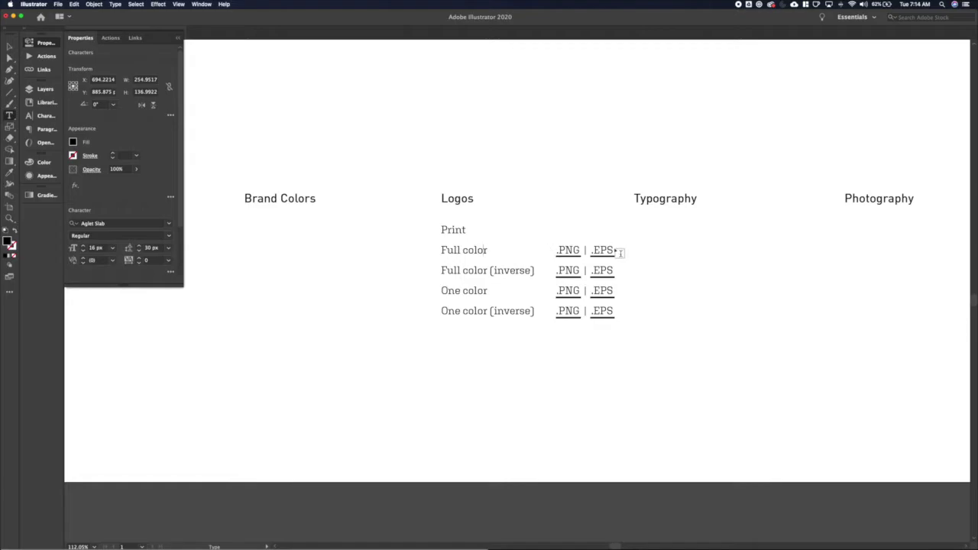
{"action": "left_click_drag", "start_coordinate": [620, 253], "coordinate": [487, 250]}
{"action": "key", "text": "BackSpace"}
{"action": "left_click_drag", "start_coordinate": [614, 271], "coordinate": [533, 270]}
{"action": "key", "text": "BackSpace"}
{"action": "left_click_drag", "start_coordinate": [615, 291], "coordinate": [487, 291]}
{"action": "key", "text": "BackSpace"}
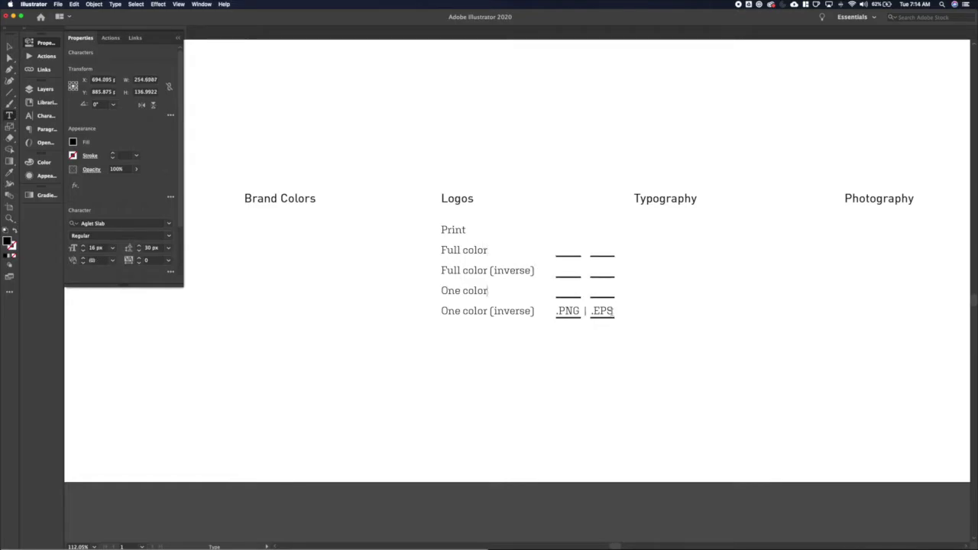
{"action": "left_click_drag", "start_coordinate": [614, 311], "coordinate": [532, 311]}
{"action": "key", "text": "BackSpace"}
{"action": "key", "text": "Escape"}
Step: Delete all the leftover format underlines beside the color lines
{"action": "left_click", "coordinate": [652, 310]}
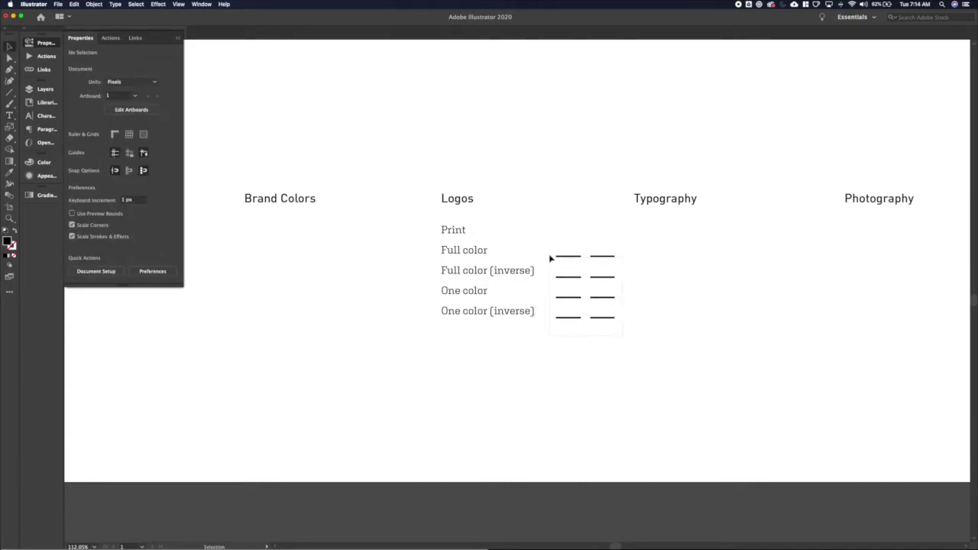
{"action": "left_click_drag", "start_coordinate": [549, 258], "coordinate": [548, 255]}
{"action": "key", "text": "BackSpace"}
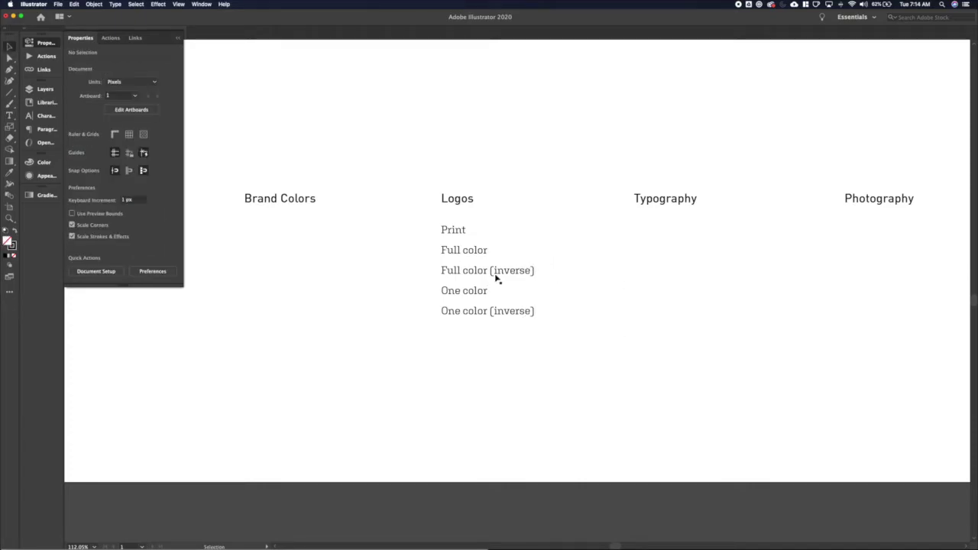
Step: Replace the four color lines beneath "Print" with a single "Digital" line
{"action": "double_click", "coordinate": [474, 271]}
{"action": "left_click_drag", "start_coordinate": [535, 311], "coordinate": [425, 253]}
{"action": "key", "text": "BackSpace"}
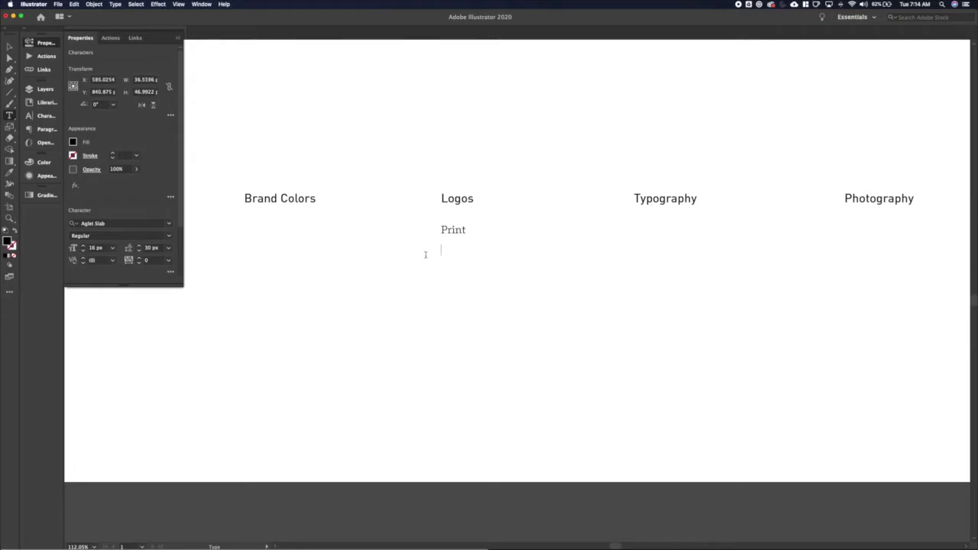
{"action": "type", "text": "Digital"}
Step: Move the "Print" and "Digital" lines into the Logos heading's own text object, beneath the heading
{"action": "key", "text": "super+a"}
{"action": "key", "text": "super+c"}
{"action": "key", "text": "BackSpace"}
{"action": "key", "text": "Escape"}
{"action": "key", "text": "t"}
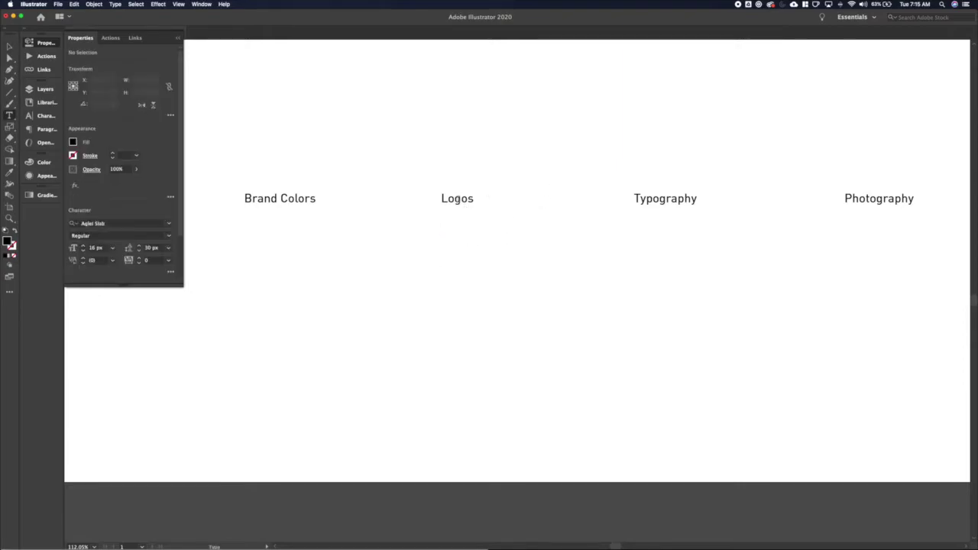
{"action": "left_click", "coordinate": [474, 200]}
{"action": "key", "text": "Return"}
{"action": "key", "text": "Return"}
{"action": "key", "text": "super+v"}
Step: Paste the two copied lines beneath the Typography heading and change them to "DIN Pro" and "Aglet Slab"
{"action": "left_click", "coordinate": [681, 200]}
{"action": "key", "text": "Return"}
{"action": "key", "text": "Return"}
{"action": "key", "text": "super+v"}
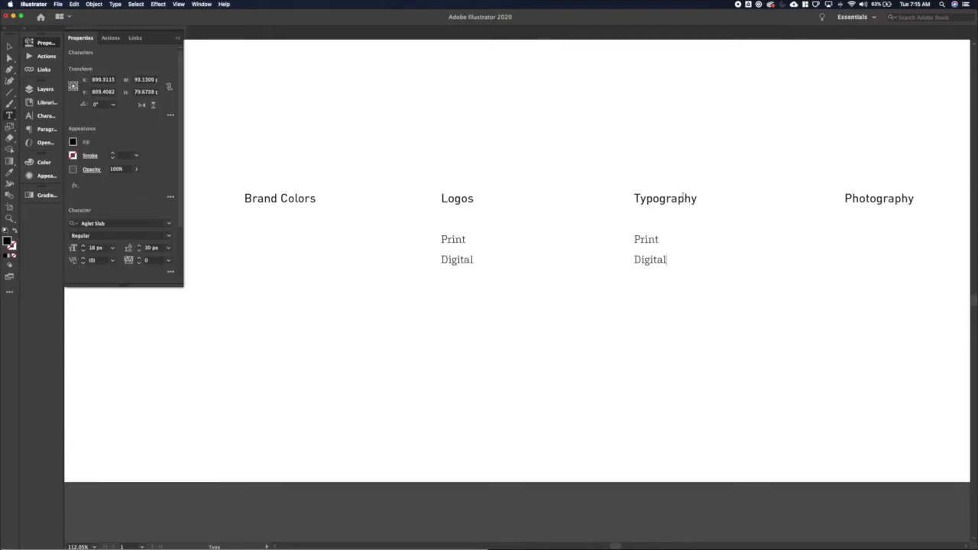
{"action": "double_click", "coordinate": [643, 240]}
{"action": "type", "text": "DINPro"}
{"action": "double_click", "coordinate": [650, 260]}
{"action": "type", "text": "Aglet Slab"}
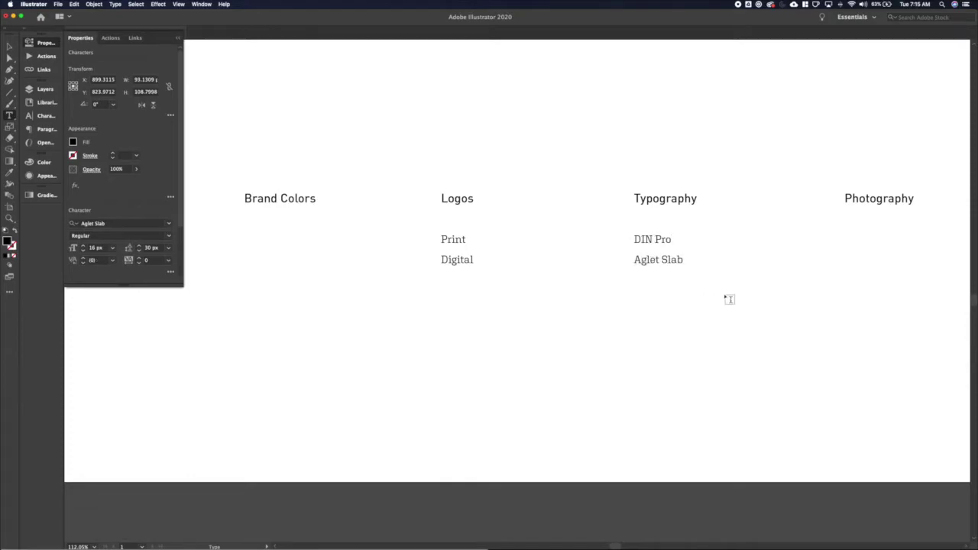
{"action": "left_click", "coordinate": [725, 295], "text": "super"}
Step: Set the space after the Logos heading's paragraph to 20 px
{"action": "scroll", "coordinate": [724, 294], "scroll_direction": "right", "scroll_amount": 2}
{"action": "double_click", "coordinate": [431, 195]}
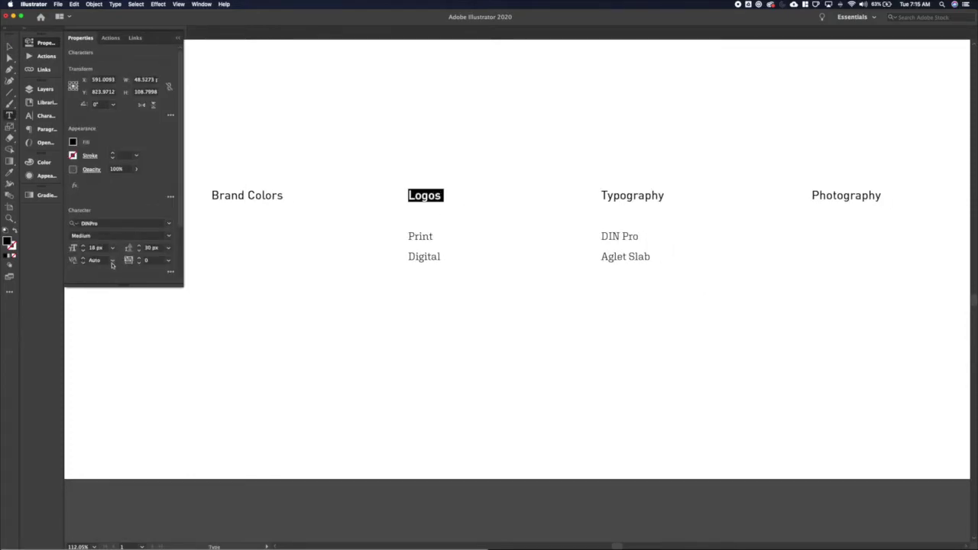
{"action": "scroll", "coordinate": [111, 264], "scroll_direction": "down", "scroll_amount": 3}
{"action": "left_click", "coordinate": [171, 245]}
{"action": "double_click", "coordinate": [145, 308]}
{"action": "type", "text": "20"}
{"action": "key", "text": "Return"}
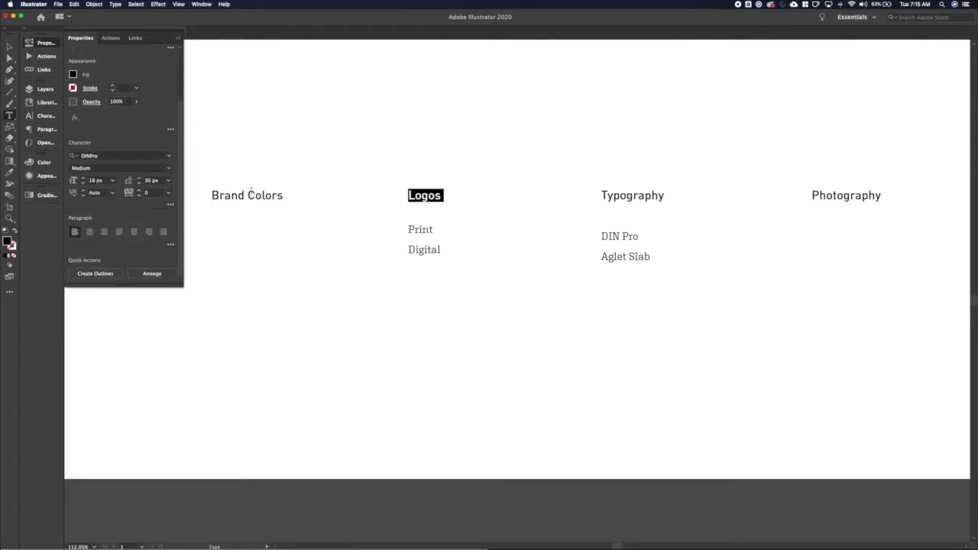
{"action": "key", "text": "Escape"}
{"action": "left_click", "coordinate": [334, 194]}
Step: Match the Brand Colors, Typography and Photography headings to the Logos heading's formatting with the Eyedropper
{"action": "left_click", "coordinate": [269, 196]}
{"action": "left_click", "coordinate": [9, 172]}
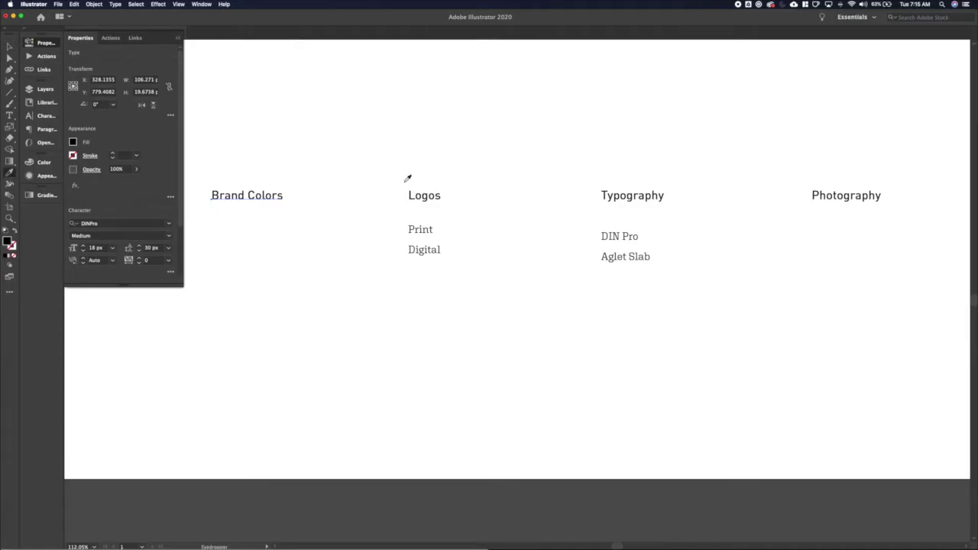
{"action": "key", "text": "t"}
{"action": "double_click", "coordinate": [635, 195]}
{"action": "key", "text": "i"}
{"action": "left_click", "coordinate": [422, 193]}
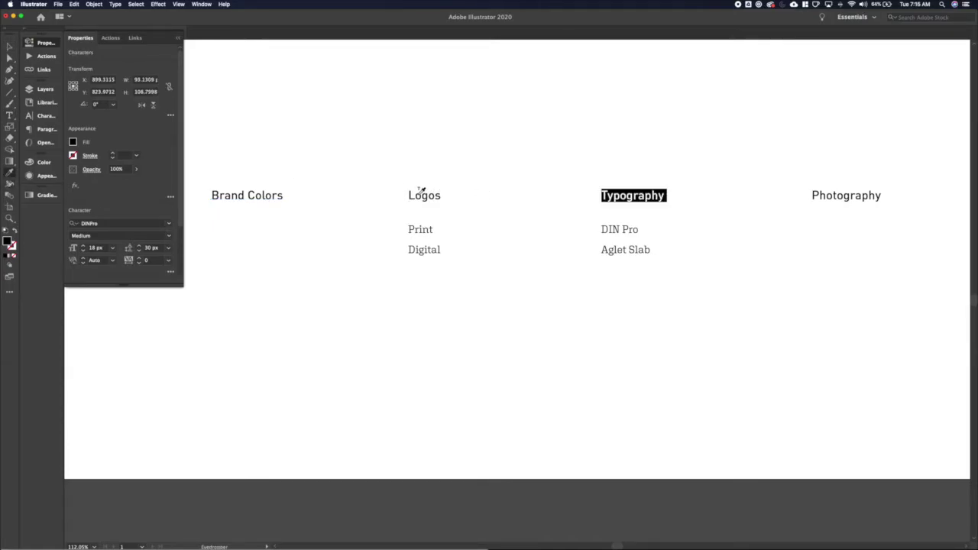
{"action": "key", "text": "t"}
{"action": "double_click", "coordinate": [834, 206]}
{"action": "left_click", "coordinate": [13, 174]}
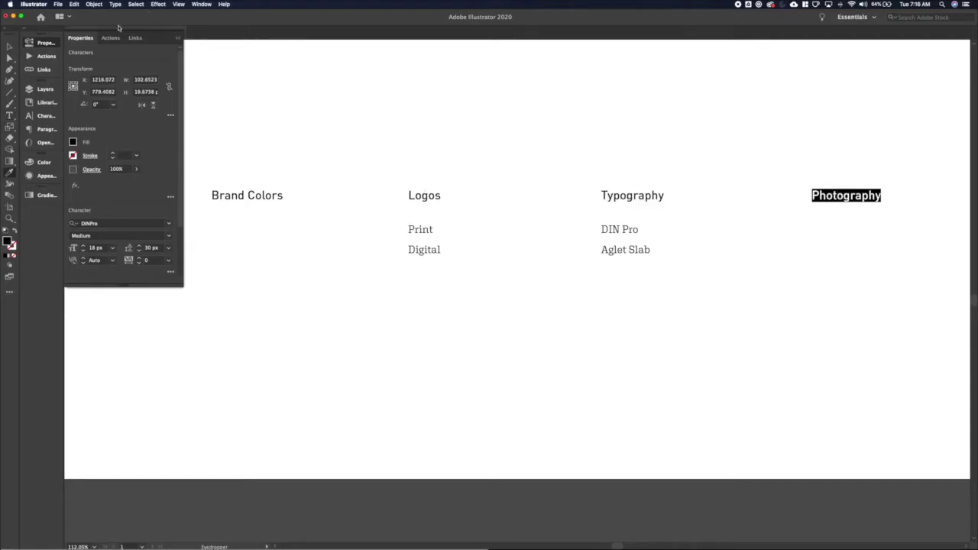
{"action": "left_click", "coordinate": [9, 46]}
{"action": "left_click", "coordinate": [595, 252]}
Step: Paste the two copied lines beneath the Photography heading and change them to "Employees" and "Office"
{"action": "double_click", "coordinate": [846, 200]}
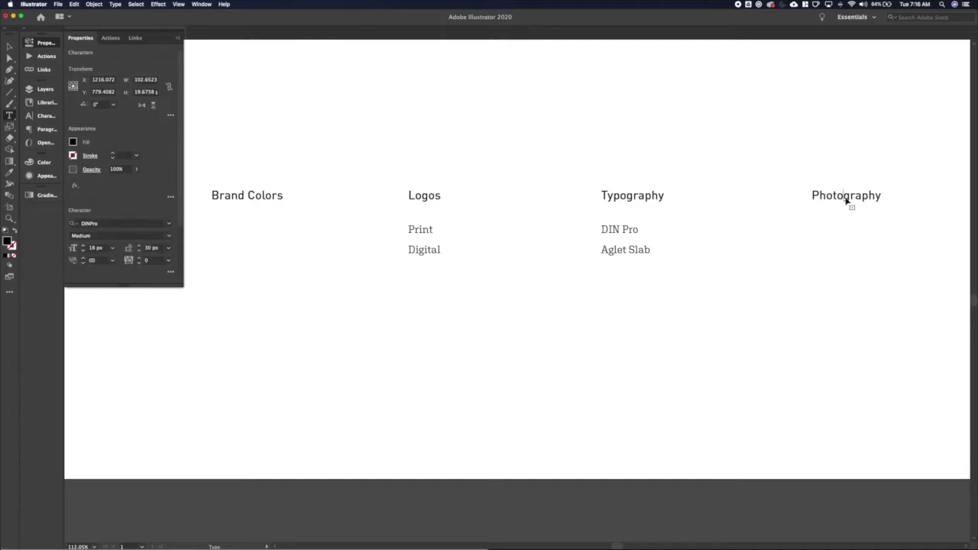
{"action": "key", "text": "Down"}
{"action": "key", "text": "super+v"}
{"action": "double_click", "coordinate": [819, 228]}
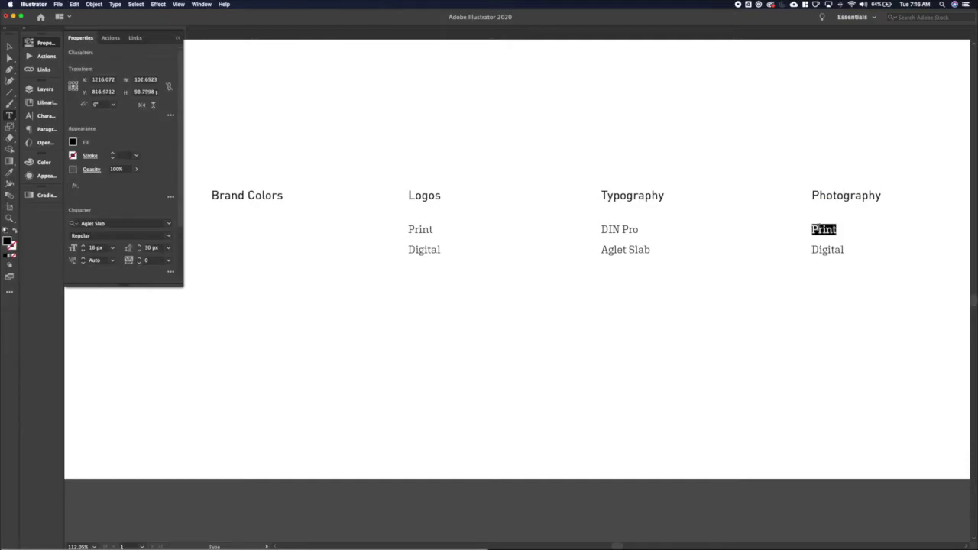
{"action": "type", "text": "Employees"}
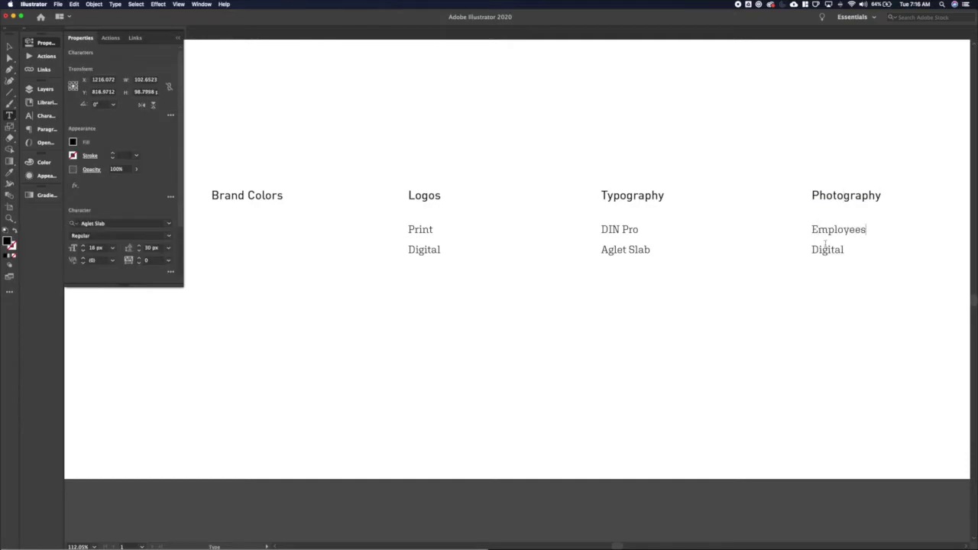
{"action": "double_click", "coordinate": [826, 249]}
{"action": "type", "text": "Office"}
{"action": "key", "text": "Return"}
{"action": "key", "text": "Escape"}
Step: Paste the two lines beneath Brand Colors and replace "Print" with "Brand Black" and "#252525" on separate lines
{"action": "left_click", "coordinate": [249, 206]}
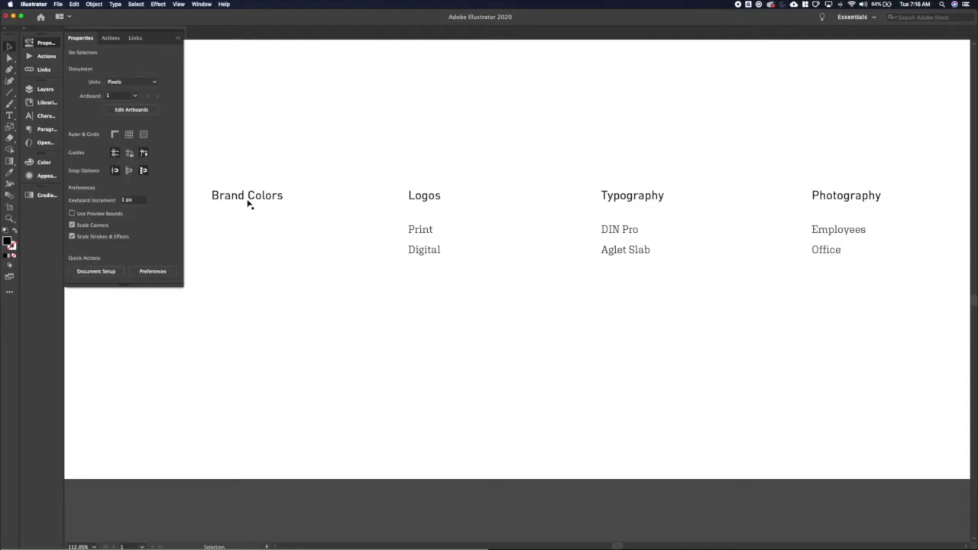
{"action": "double_click", "coordinate": [246, 200]}
{"action": "key", "text": "super+v"}
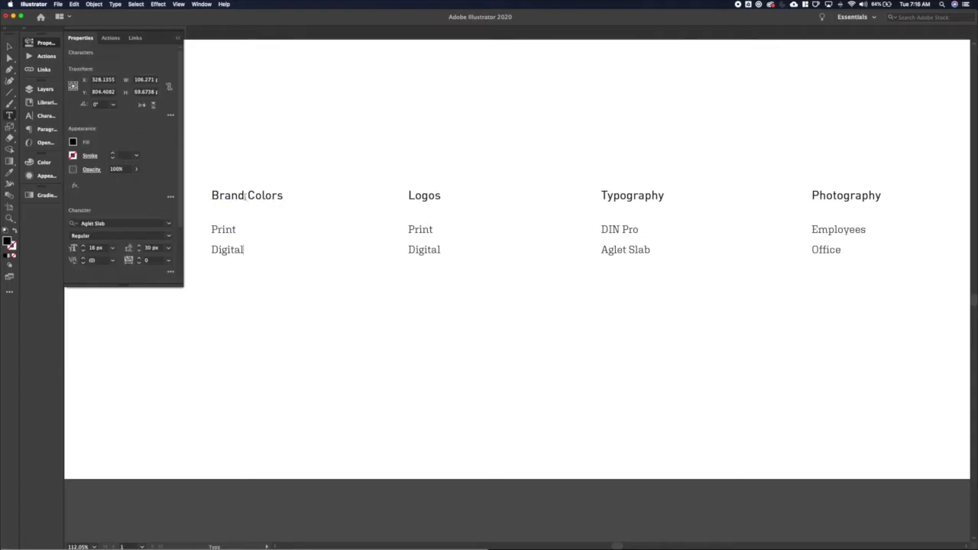
{"action": "double_click", "coordinate": [217, 230]}
{"action": "type", "text": "Brand Black #252525"}
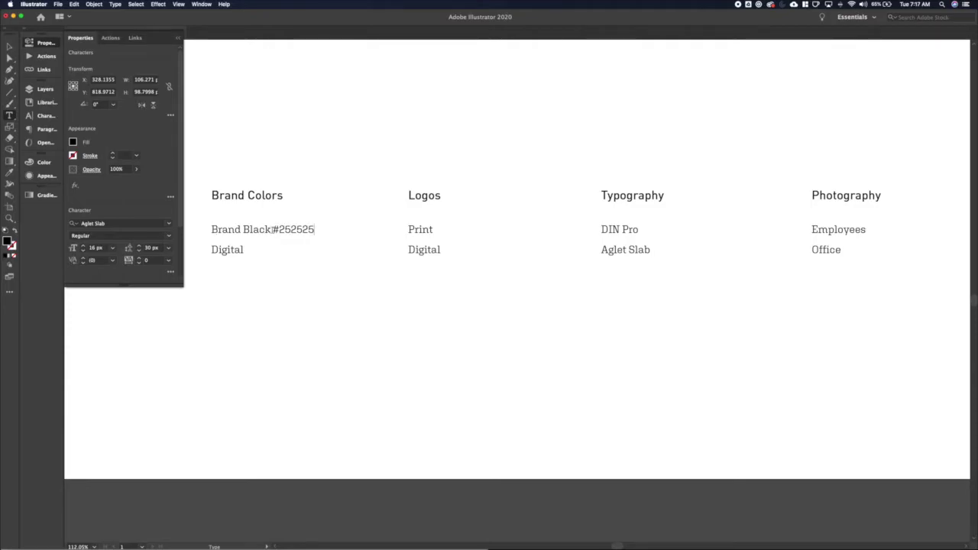
{"action": "left_click_drag", "start_coordinate": [273, 229], "coordinate": [321, 234]}
{"action": "key", "text": "super+x"}
{"action": "key", "text": "Return"}
{"action": "key", "text": "super+v"}
Step: Format the "#252525" line under Brand Colors as DINPro Regular at 12 px with 18 px leading
{"action": "triple_click", "coordinate": [235, 248]}
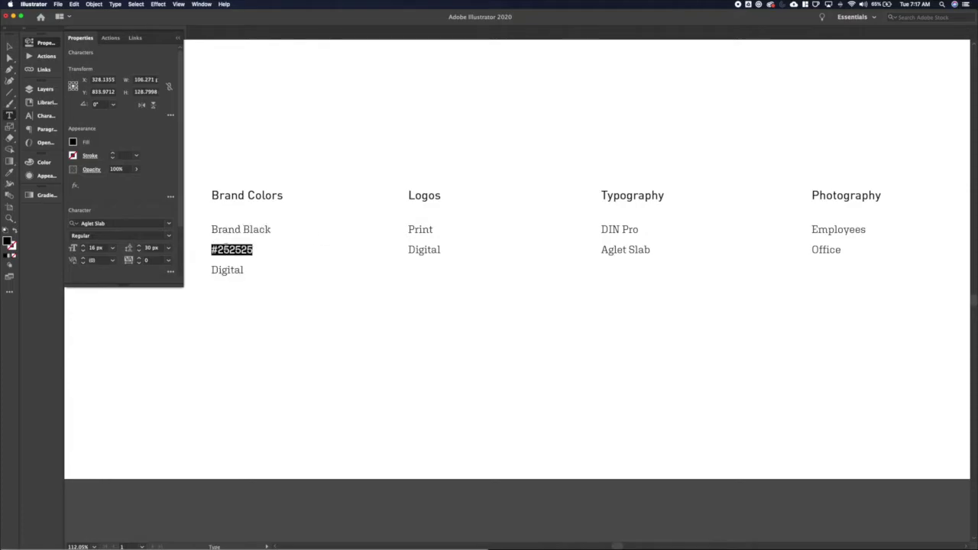
{"action": "left_click", "coordinate": [100, 223]}
{"action": "type", "text": "din"}
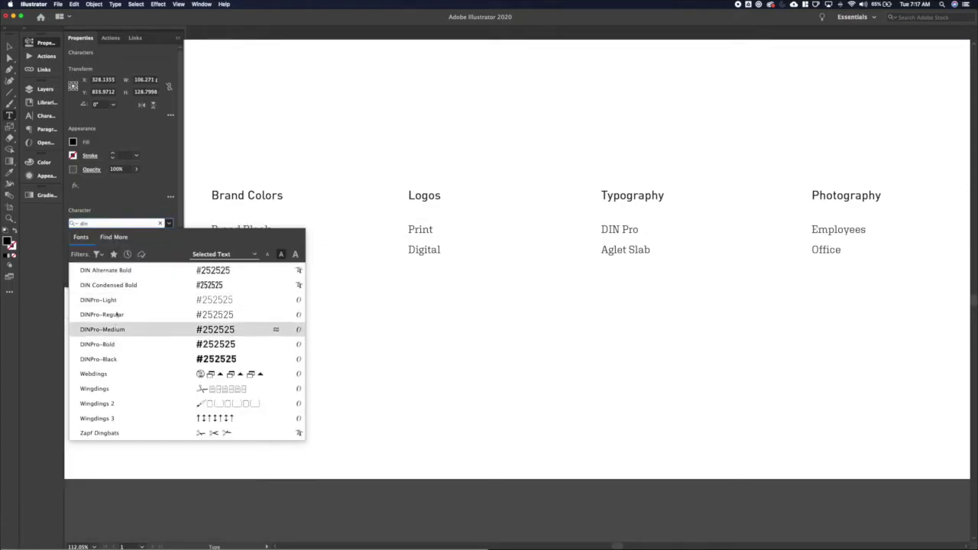
{"action": "left_click", "coordinate": [115, 314]}
{"action": "left_click", "coordinate": [84, 250]}
{"action": "left_click", "coordinate": [84, 251]}
{"action": "left_click", "coordinate": [84, 251]}
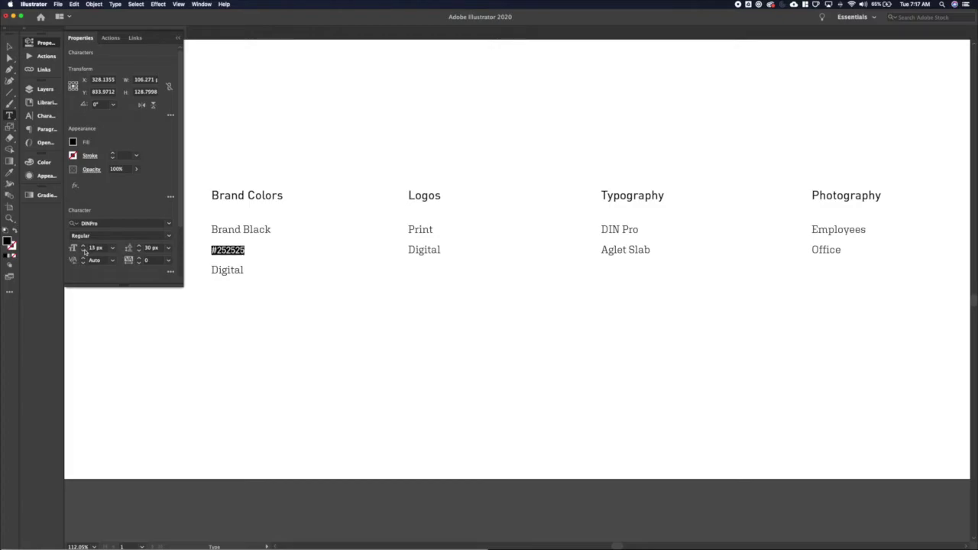
{"action": "left_click", "coordinate": [84, 252]}
{"action": "left_click", "coordinate": [138, 252]}
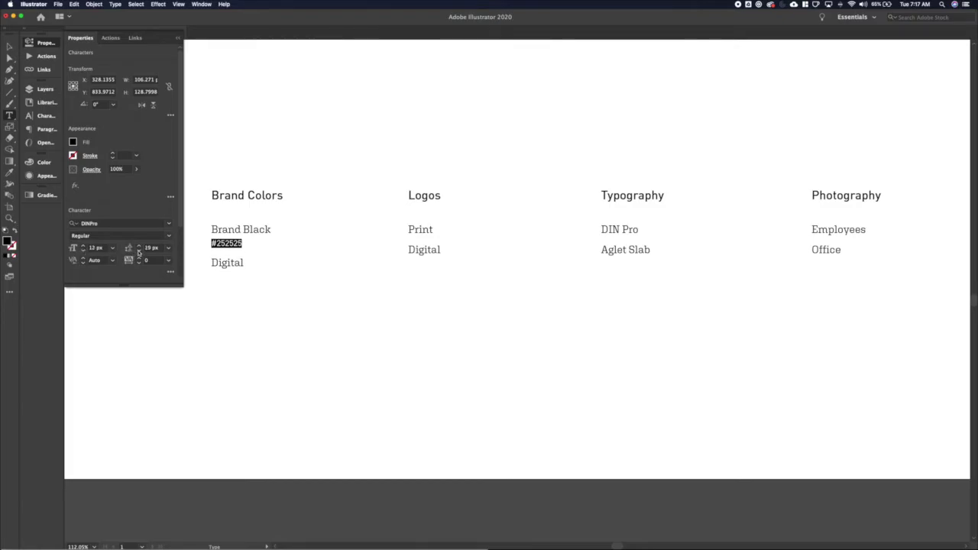
{"action": "left_click", "coordinate": [139, 253]}
{"action": "left_click", "coordinate": [235, 239]}
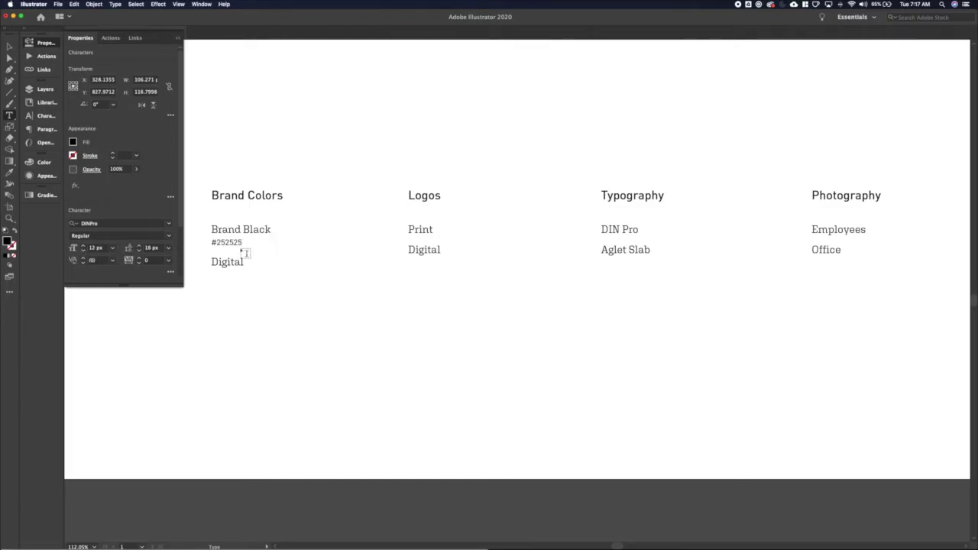
Step: Copy the hex code line and shorten "Brand Black" to "Black" in the Brand Colors list
{"action": "key", "text": "super+a"}
{"action": "left_click_drag", "start_coordinate": [246, 246], "coordinate": [199, 246]}
{"action": "double_click", "coordinate": [239, 261]}
{"action": "double_click", "coordinate": [222, 229]}
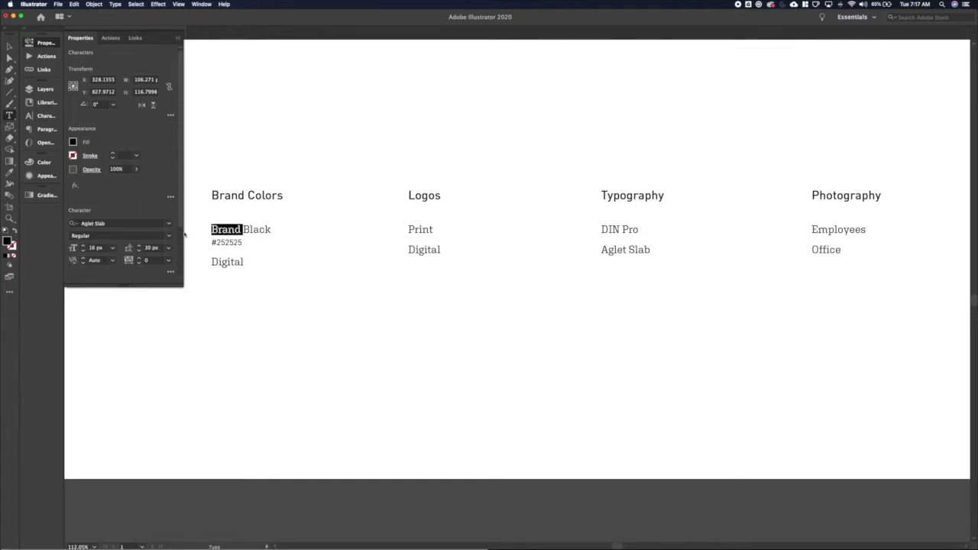
{"action": "key", "text": "BackSpace"}
Step: Replace "Digital" under Brand Colors with "Blue" and add "Red" and "Yellow" on their own lines
{"action": "double_click", "coordinate": [228, 261]}
{"action": "type", "text": "Blue"}
{"action": "key", "text": "Return"}
{"action": "key", "text": "super+v"}
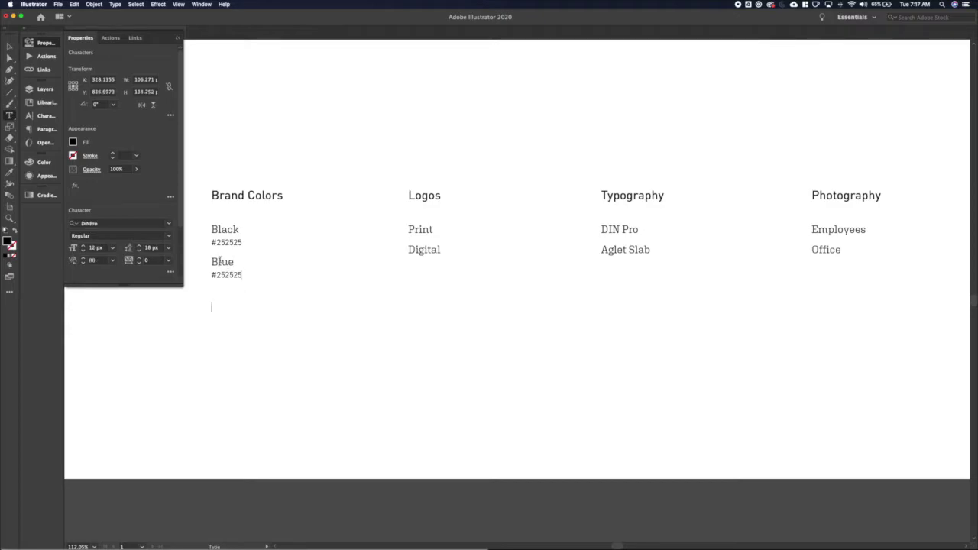
{"action": "key", "text": "super+z"}
{"action": "type", "text": "llow"}
{"action": "left_click", "coordinate": [240, 266], "text": "super"}
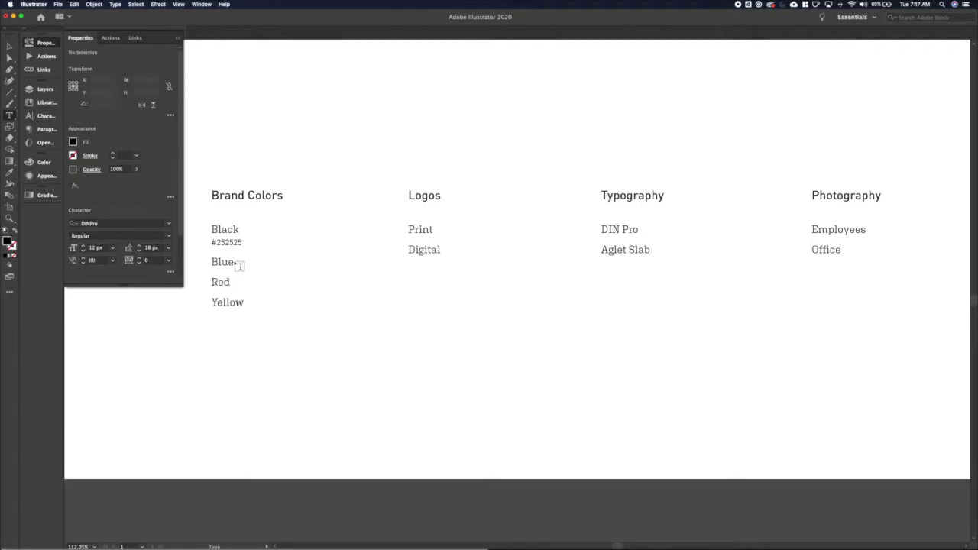
Step: Paste the copied "#252525" line beneath Blue, Red and Yellow
{"action": "left_click", "coordinate": [231, 262]}
{"action": "key", "text": "Return"}
{"action": "key", "text": "super+v"}
{"action": "left_click", "coordinate": [232, 296]}
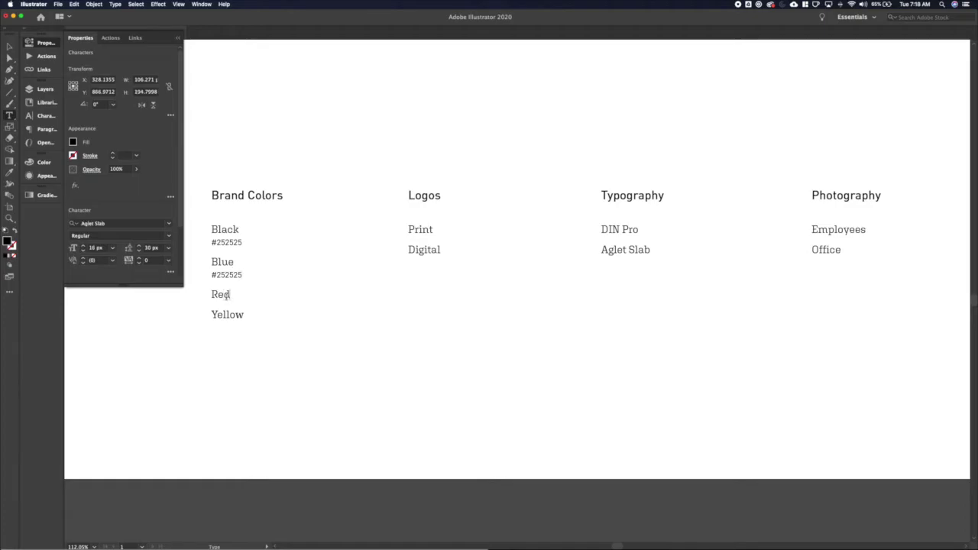
{"action": "key", "text": "Return"}
{"action": "key", "text": "super+v"}
{"action": "left_click", "coordinate": [241, 327]}
{"action": "key", "text": "super+v"}
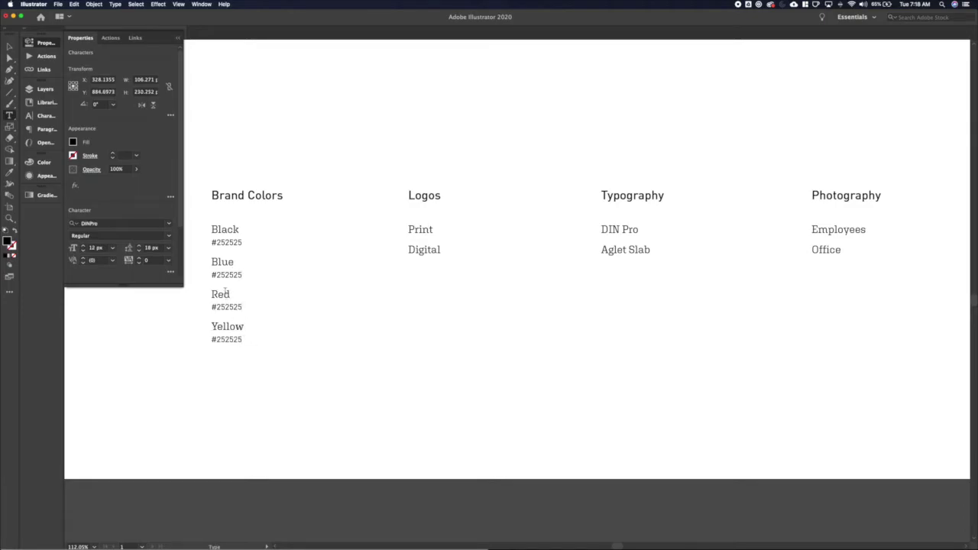
Step: Look up the red swatch's hex code in the Gaslight Brand library and set Red's code to "#F03330"
{"action": "left_click", "coordinate": [44, 102]}
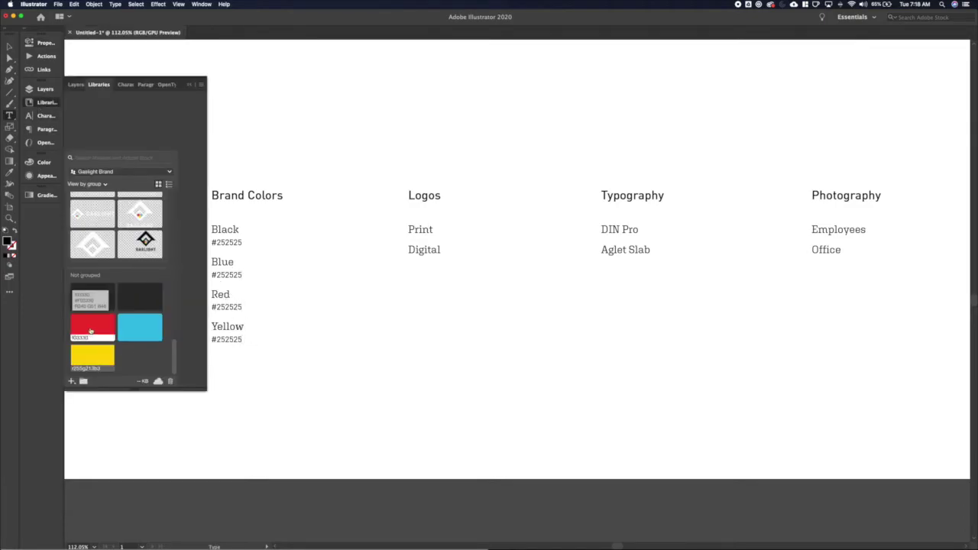
{"action": "double_click", "coordinate": [225, 307]}
{"action": "left_click_drag", "start_coordinate": [243, 307], "coordinate": [220, 307]}
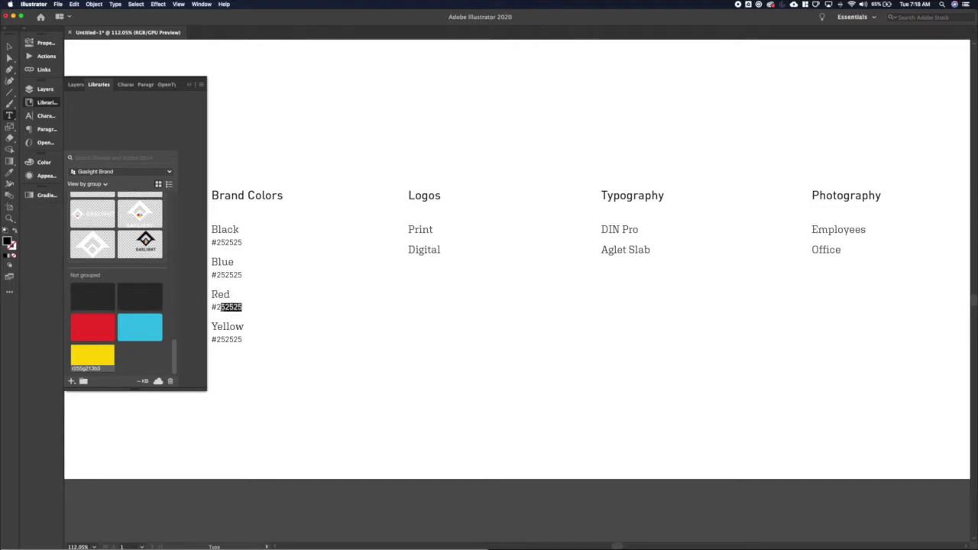
{"action": "key", "text": "BackSpace"}
{"action": "key", "text": "BackSpace"}
{"action": "type", "text": "F03330"}
Step: Look up the library's blue swatch and change the hex code under Blue to "#33BFE5"
{"action": "mouse_move", "coordinate": [138, 330]}
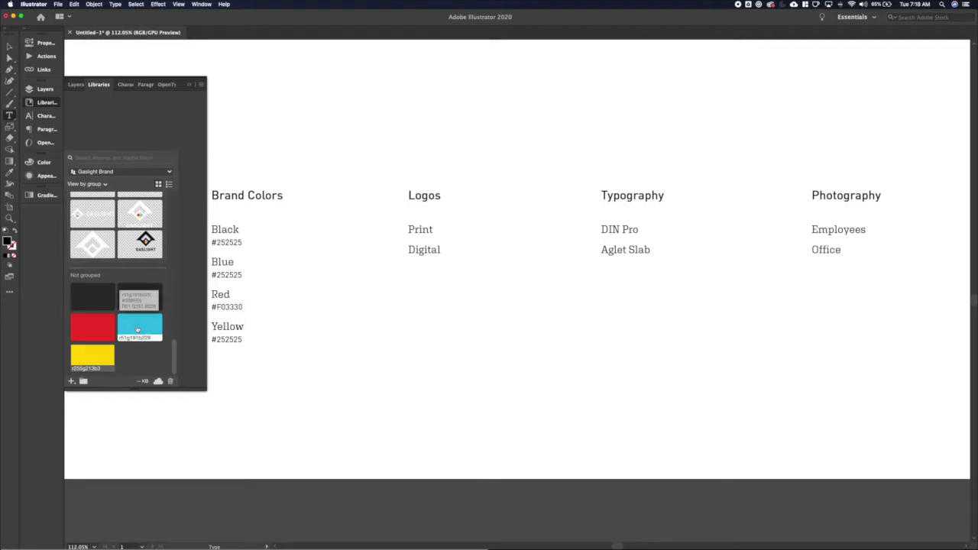
{"action": "left_click", "coordinate": [220, 275]}
{"action": "key", "text": "BackSpace"}
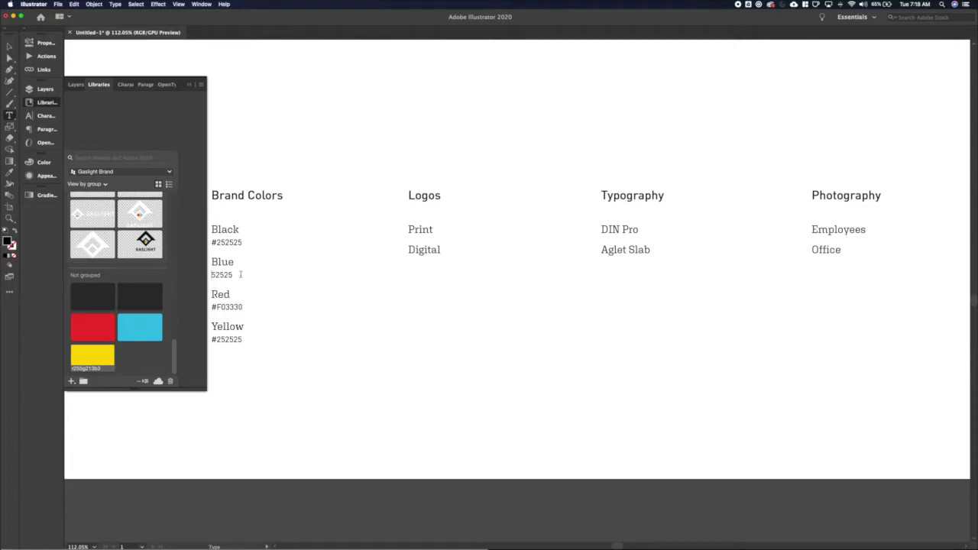
{"action": "key", "text": "shift+Right"}
{"action": "key", "text": "shift+Right"}
{"action": "left_click_drag", "start_coordinate": [244, 280], "coordinate": [246, 279]}
{"action": "type", "text": "33BFE5"}
Step: Change the hex code under Yellow to "#FFD603", matching the library's yellow swatch
{"action": "mouse_move", "coordinate": [138, 330]}
{"action": "left_click_drag", "start_coordinate": [239, 339], "coordinate": [216, 340]}
{"action": "type", "text": "FFD"}
{"action": "key", "text": "Escape"}
Step: Draw a small square at the Black entry and fill it with the library's dark swatch
{"action": "scroll", "coordinate": [229, 243], "scroll_direction": "left", "scroll_amount": 5}
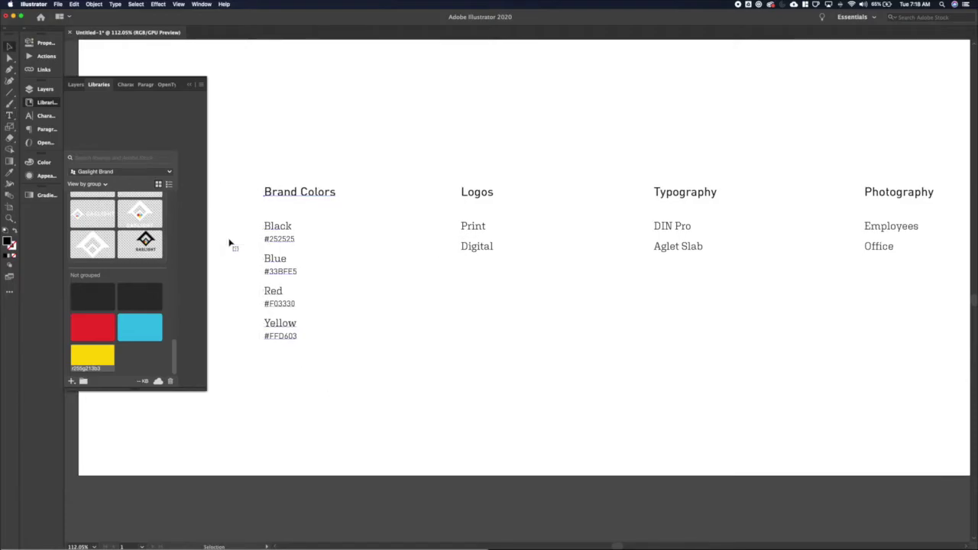
{"action": "key", "text": "m"}
{"action": "left_click_drag", "start_coordinate": [248, 219], "coordinate": [297, 300]}
{"action": "left_click", "coordinate": [93, 296]}
Step: Duplicate the square down to the Blue, Red and Yellow entries and fill each copy with its matching library color
{"action": "key", "text": "v"}
{"action": "left_click", "coordinate": [140, 327]}
{"action": "left_click", "coordinate": [96, 330]}
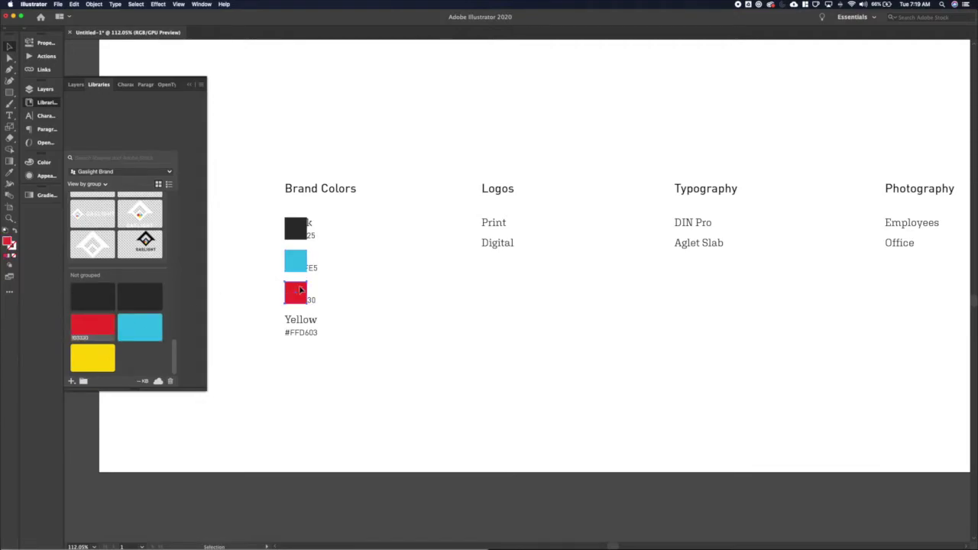
{"action": "left_click_drag", "start_coordinate": [301, 321], "coordinate": [299, 323]}
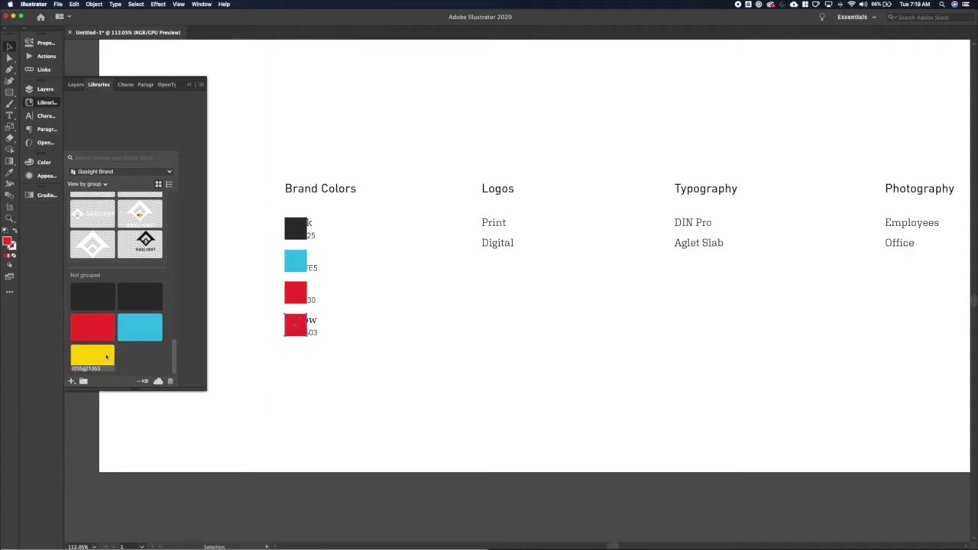
{"action": "left_click", "coordinate": [92, 356]}
Step: Cut the color names and hex codes out of the Brand Colors text and paste them as a separate text object
{"action": "double_click", "coordinate": [312, 236]}
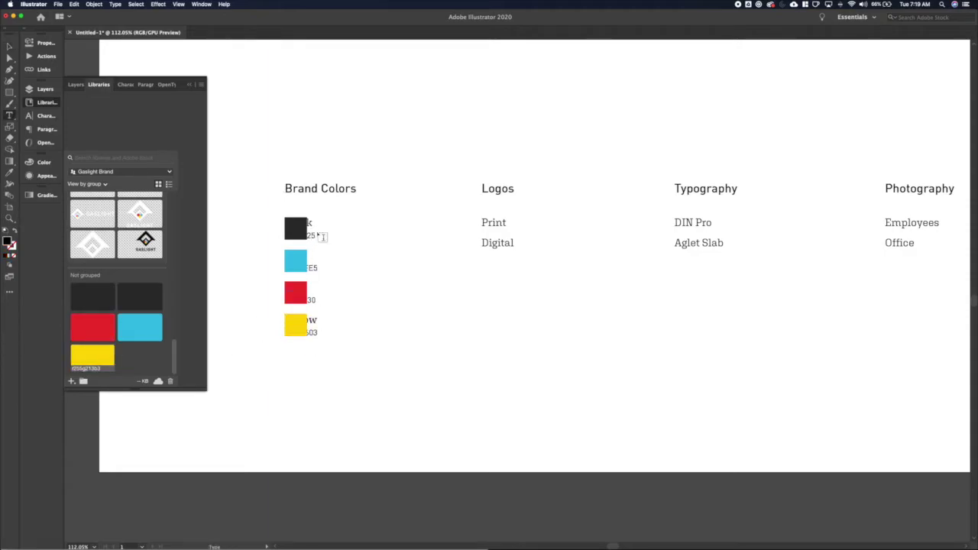
{"action": "key", "text": "super+a"}
{"action": "key", "text": "BackSpace"}
{"action": "key", "text": "Escape"}
{"action": "key", "text": "super+v"}
Step: Position the separated color list close beside the swatches, with each name and code level with its square
{"action": "left_click_drag", "start_coordinate": [524, 238], "coordinate": [505, 223]}
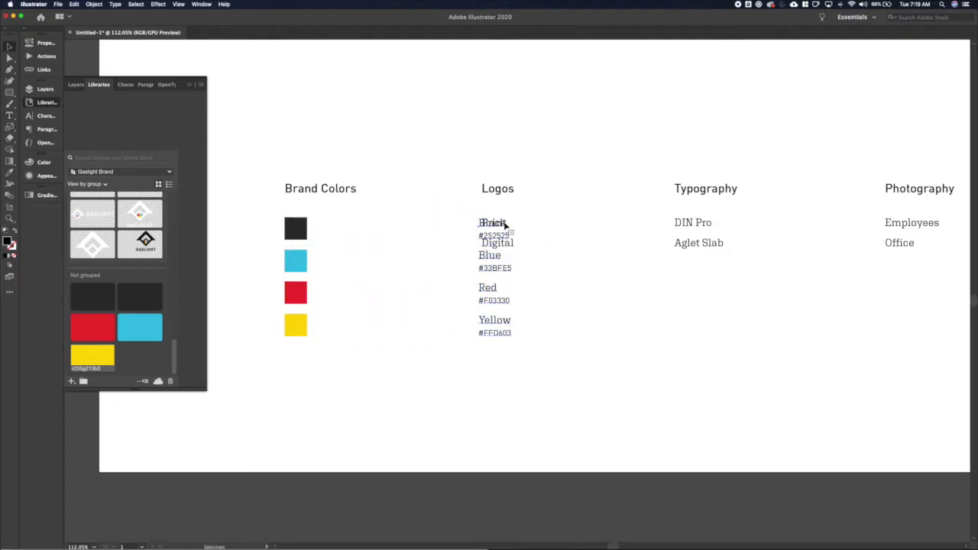
{"action": "key", "text": "shift+Left"}
{"action": "key", "text": "shift+Left"}
{"action": "key", "text": "shift+Left"}
{"action": "key", "text": "shift+Left"}
{"action": "key", "text": "shift+Left"}
{"action": "key", "text": "shift+Left"}
{"action": "key", "text": "shift+Left"}
{"action": "key", "text": "shift+Left"}
{"action": "key", "text": "shift+Left"}
{"action": "key", "text": "shift+Left"}
{"action": "key", "text": "shift+Left"}
{"action": "key", "text": "shift+Left"}
{"action": "key", "text": "shift+Left"}
{"action": "key", "text": "shift+Left"}
{"action": "key", "text": "shift+Left"}
{"action": "key", "text": "shift+Left"}
{"action": "key", "text": "shift+Left"}
{"action": "key", "text": "shift+Left"}
{"action": "key", "text": "shift+Left"}
{"action": "key", "text": "shift+Left"}
{"action": "key", "text": "shift+Left"}
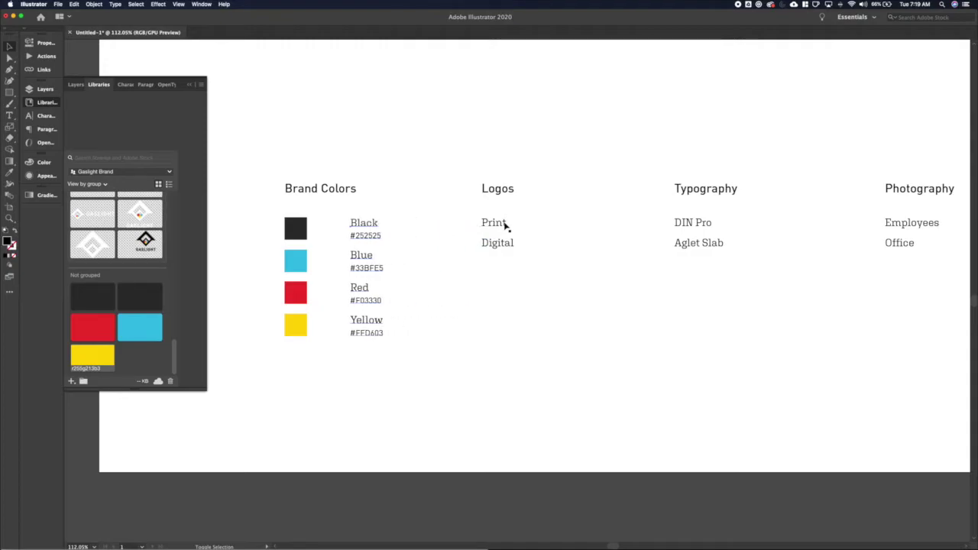
{"action": "left_click", "coordinate": [295, 325]}
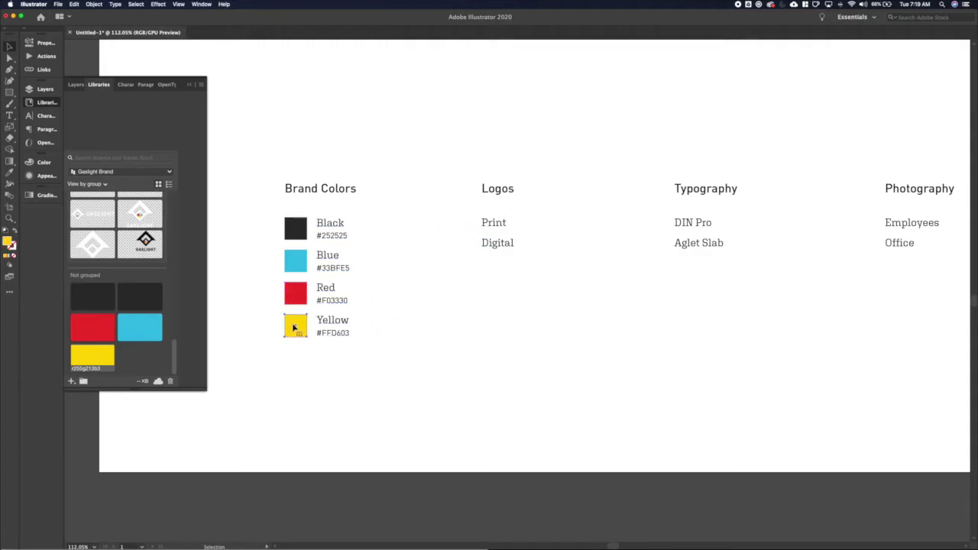
{"action": "left_click", "coordinate": [336, 231]}
{"action": "key", "text": "Left"}
{"action": "key", "text": "Left"}
{"action": "key", "text": "Left"}
{"action": "key", "text": "Left"}
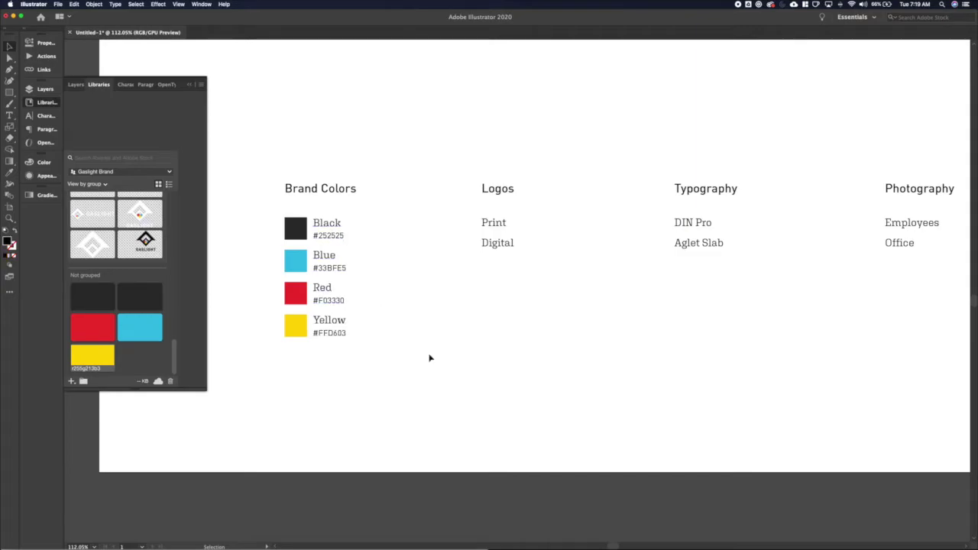
Step: Distribute the Brand Colors, Logos, Typography and Photography columns horizontally by their centers
{"action": "scroll", "coordinate": [428, 357], "scroll_direction": "down", "scroll_amount": 5}
{"action": "scroll", "coordinate": [429, 358], "scroll_direction": "right", "scroll_amount": 2}
{"action": "scroll", "coordinate": [428, 357], "scroll_direction": "down", "scroll_amount": 1}
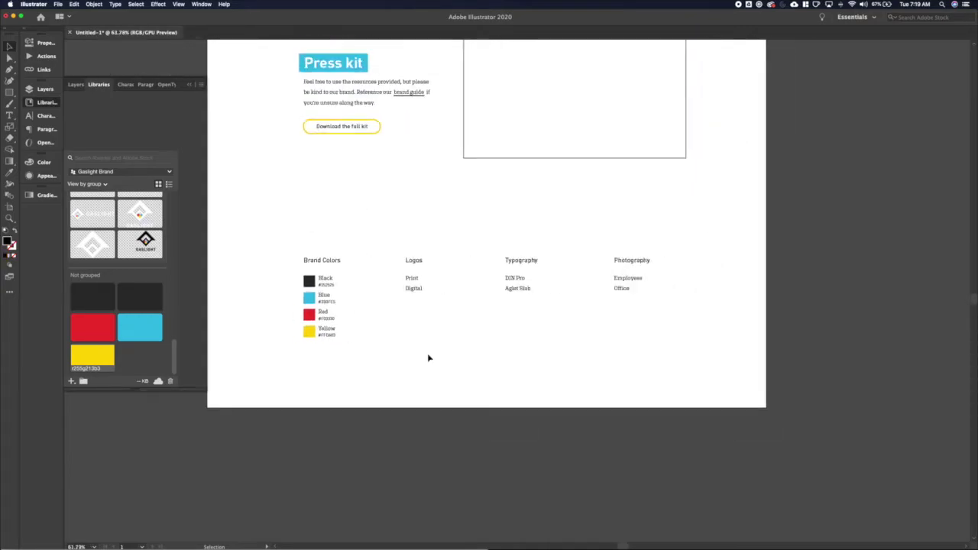
{"action": "scroll", "coordinate": [390, 325], "scroll_direction": "down", "scroll_amount": 2}
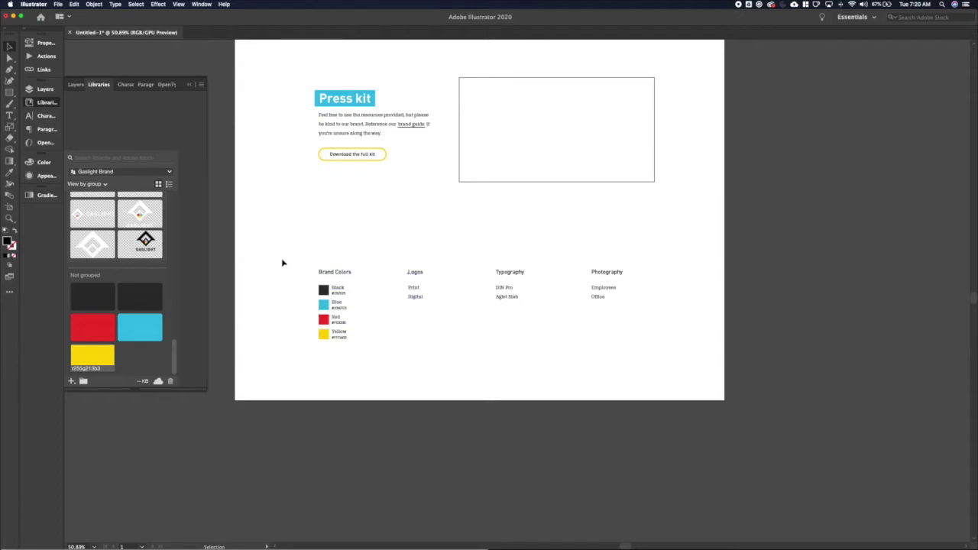
{"action": "left_click_drag", "start_coordinate": [282, 263], "coordinate": [489, 378]}
{"action": "left_click", "coordinate": [38, 43]}
{"action": "left_click", "coordinate": [171, 237]}
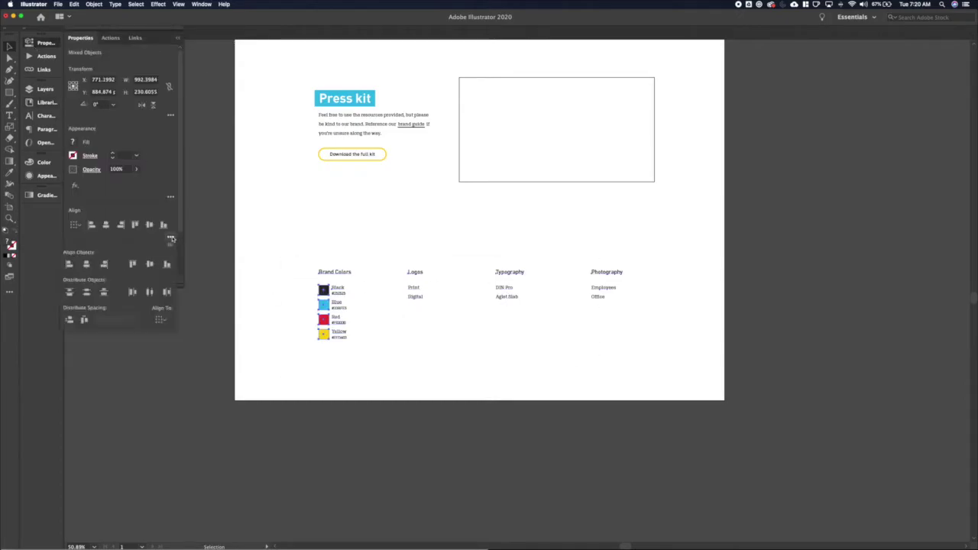
{"action": "left_click", "coordinate": [150, 292]}
{"action": "left_click", "coordinate": [434, 264]}
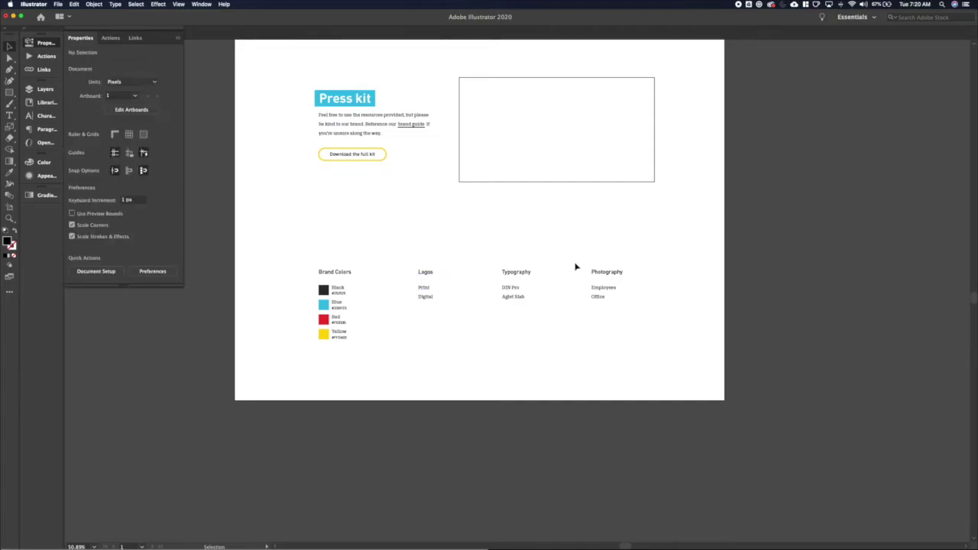
Step: Shift the Photography column farther right and redistribute the four columns horizontally by their centers
{"action": "left_click_drag", "start_coordinate": [600, 272], "coordinate": [336, 397]}
{"action": "left_click", "coordinate": [171, 237]}
{"action": "left_click", "coordinate": [151, 294]}
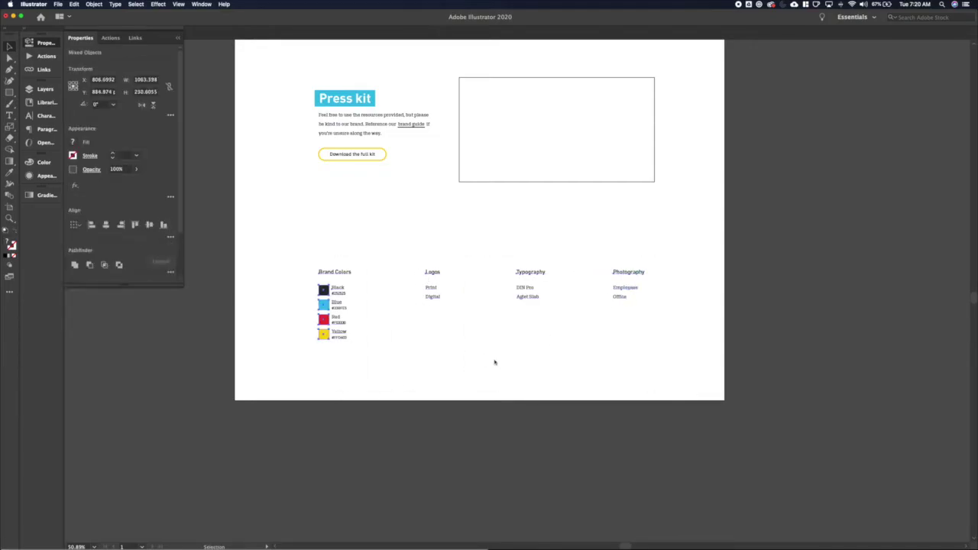
{"action": "left_click", "coordinate": [328, 252]}
Step: Show the rulers and place vertical guides at 200 px and about 1300 px across the artboard
{"action": "scroll", "coordinate": [328, 253], "scroll_direction": "up", "scroll_amount": 1}
{"action": "scroll", "coordinate": [327, 253], "scroll_direction": "right", "scroll_amount": 1}
{"action": "key", "text": "super+r"}
{"action": "left_click_drag", "start_coordinate": [70, 326], "coordinate": [282, 272]}
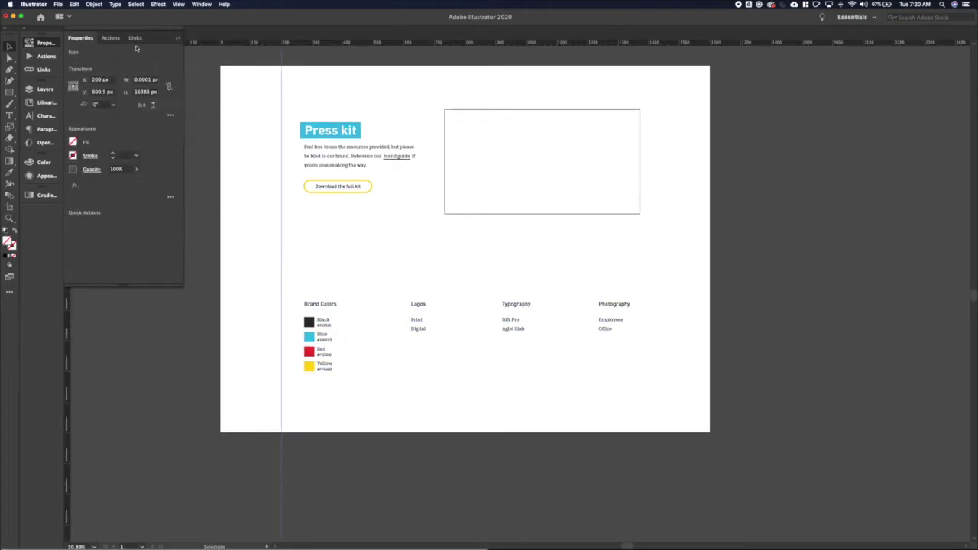
{"action": "left_click_drag", "start_coordinate": [67, 330], "coordinate": [619, 272]}
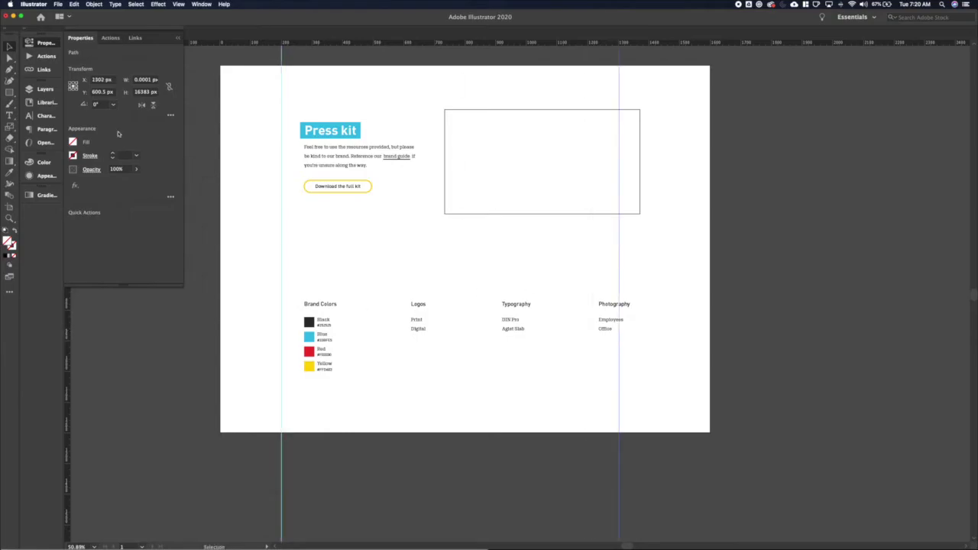
{"action": "left_click", "coordinate": [107, 81]}
{"action": "key", "text": "Down"}
{"action": "key", "text": "Return"}
{"action": "left_click", "coordinate": [695, 145]}
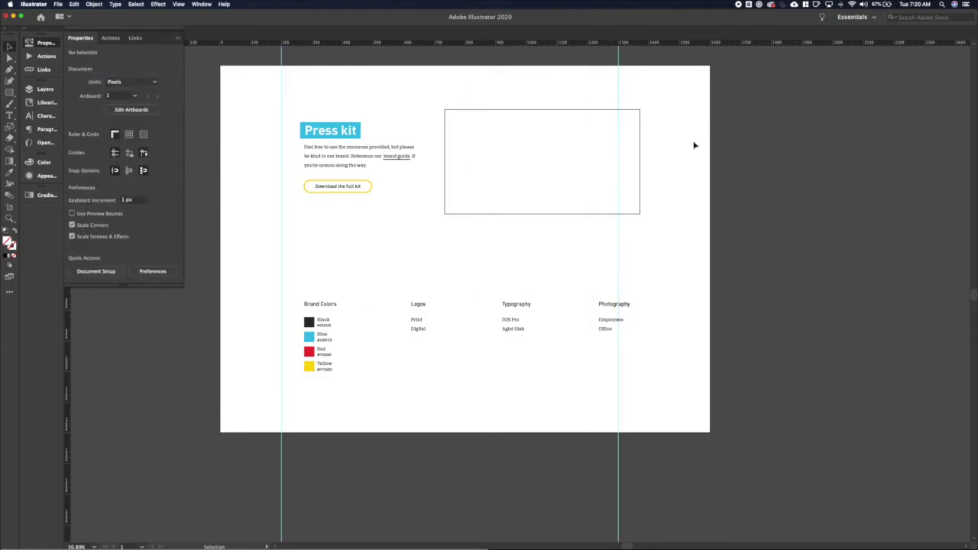
Step: Align the placeholder rectangle's right edge to the right guide and move its left edge inward to make it 607 px wide
{"action": "left_click_drag", "start_coordinate": [543, 109], "coordinate": [521, 110]}
{"action": "key", "text": "a"}
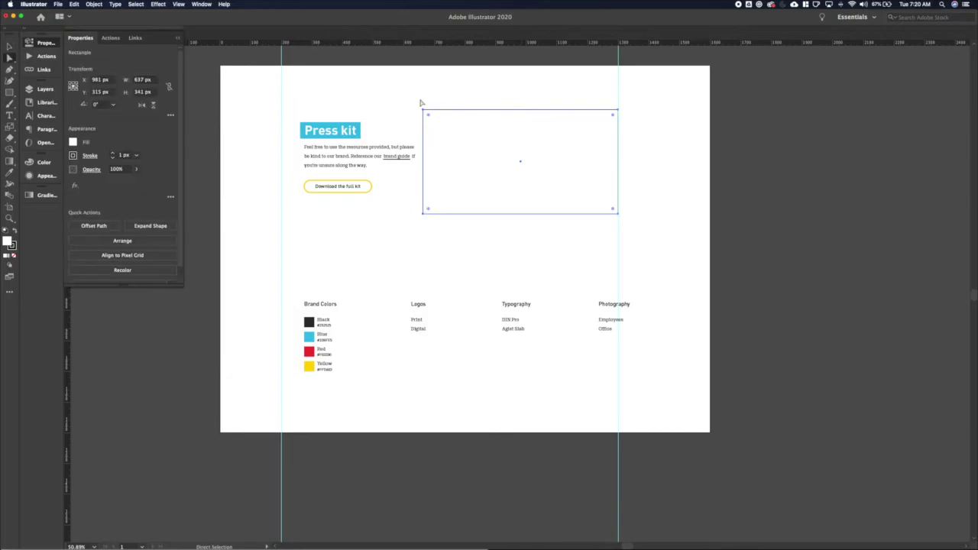
{"action": "left_click_drag", "start_coordinate": [419, 98], "coordinate": [438, 263]}
{"action": "left_click", "coordinate": [391, 171], "text": "shift"}
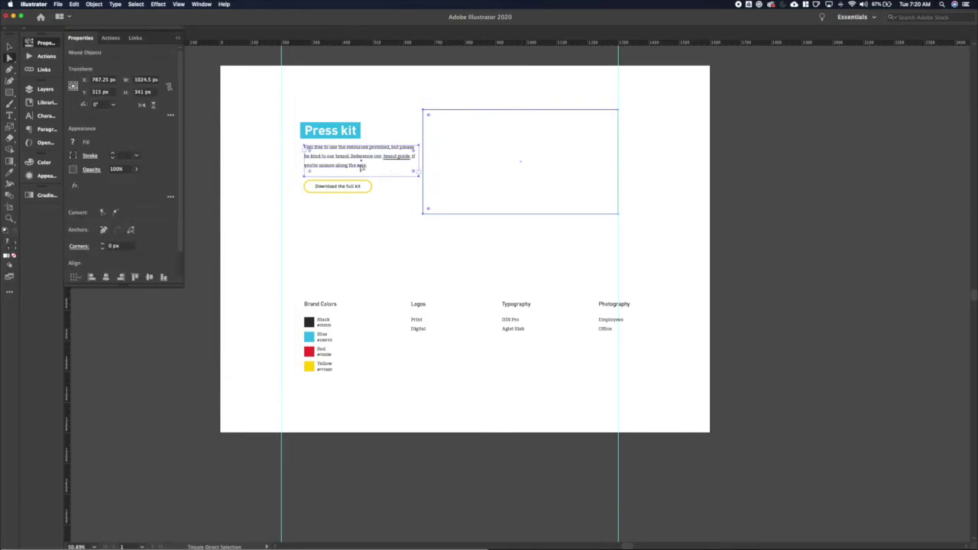
{"action": "left_click", "coordinate": [362, 164], "text": "shift"}
{"action": "key", "text": "shift+Right"}
{"action": "key", "text": "shift+Right"}
{"action": "key", "text": "shift+Right"}
Step: Shorten the placeholder rectangle by raising its bottom edge about 40 px
{"action": "left_click_drag", "start_coordinate": [603, 224], "coordinate": [666, 233]}
{"action": "key", "text": "shift+Up"}
{"action": "key", "text": "shift+Up"}
{"action": "key", "text": "shift+Up"}
{"action": "key", "text": "shift+Up"}
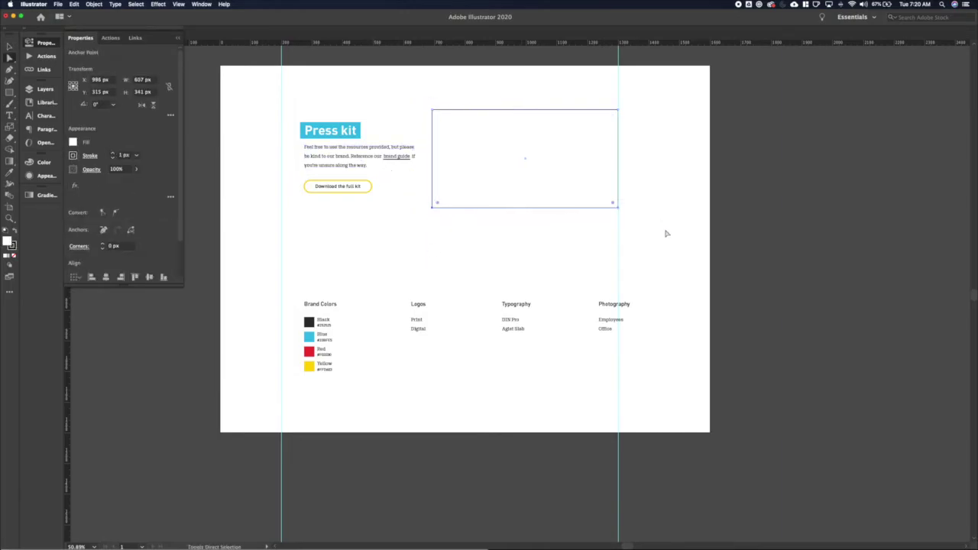
Step: Move the Press kit heading, paragraph and download button together so their left edges align with the 200 px guide
{"action": "key", "text": "v"}
{"action": "left_click_drag", "start_coordinate": [301, 115], "coordinate": [384, 227]}
{"action": "left_click_drag", "start_coordinate": [335, 157], "coordinate": [308, 158]}
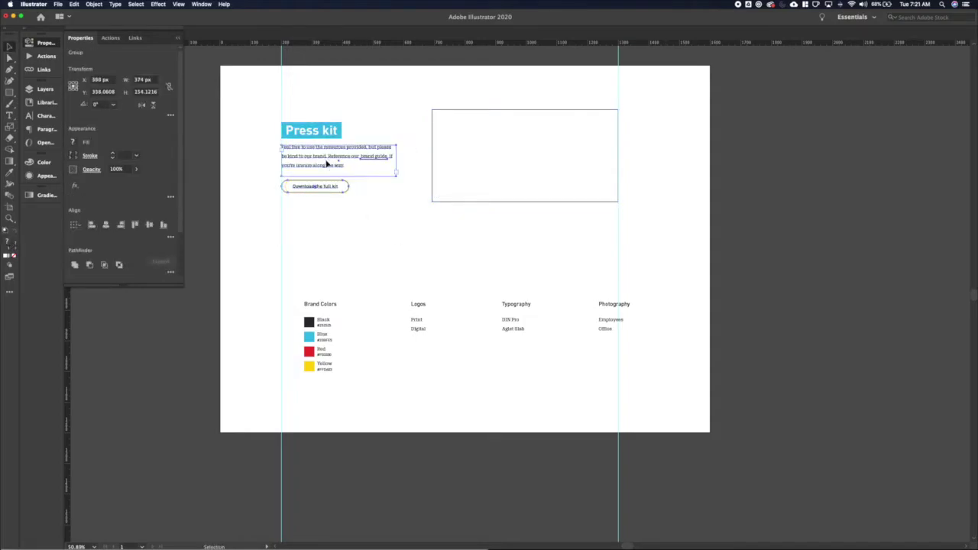
{"action": "left_click", "coordinate": [416, 161]}
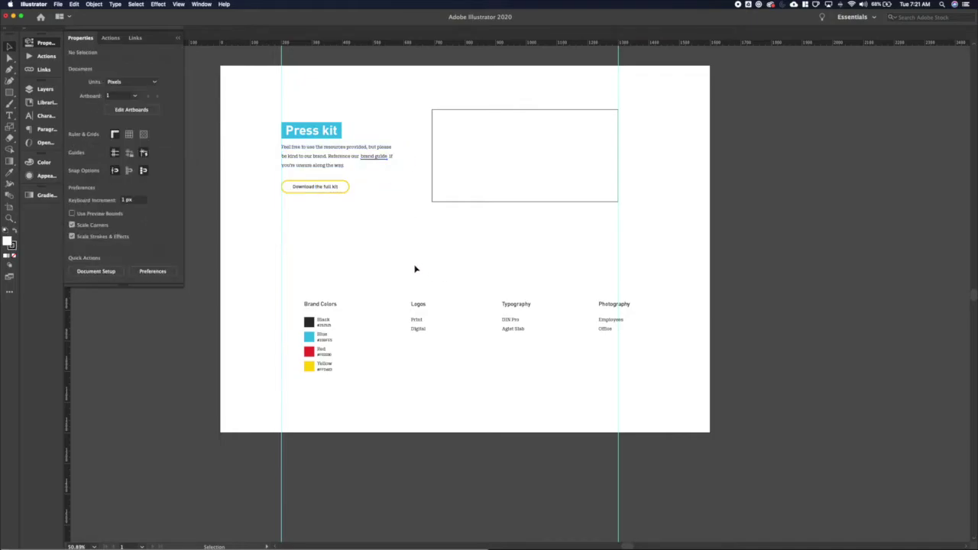
Step: Draw a horizontal underline about 41 px long beneath Print in the Logos column, with a 2 px stroke, slightly below the word
{"action": "scroll", "coordinate": [421, 319], "scroll_direction": "up", "scroll_amount": 5}
{"action": "key", "text": "backslash"}
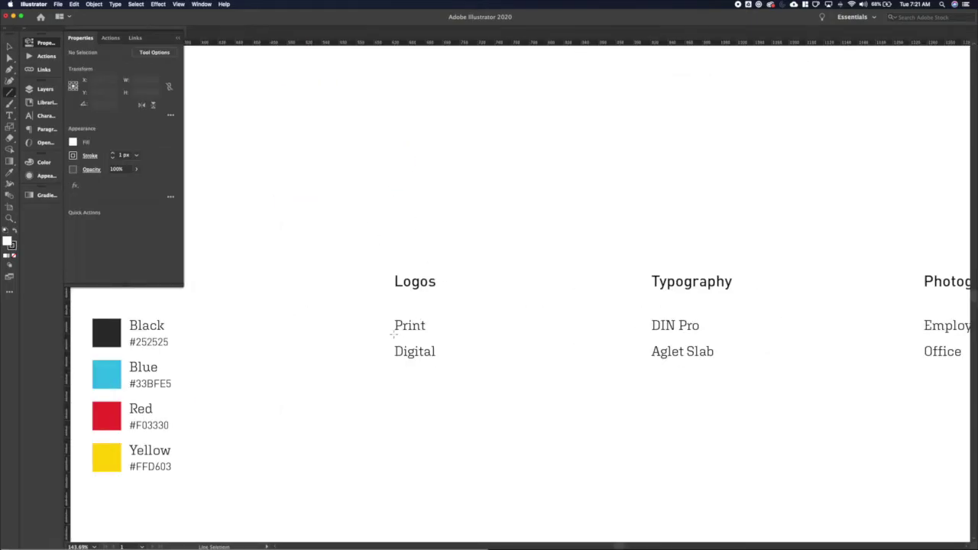
{"action": "left_click_drag", "start_coordinate": [430, 334], "coordinate": [428, 334]}
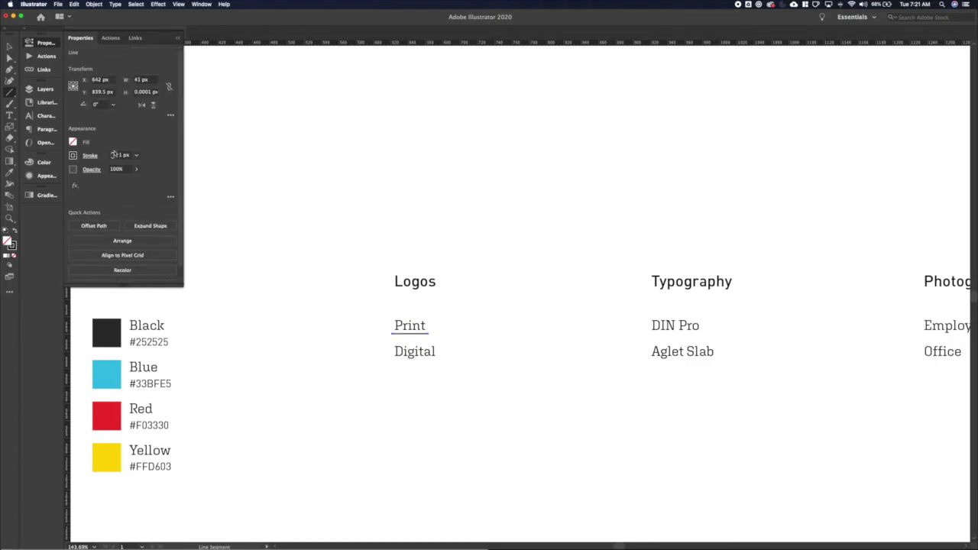
{"action": "key", "text": "v"}
{"action": "left_click", "coordinate": [481, 380]}
{"action": "left_click", "coordinate": [419, 335]}
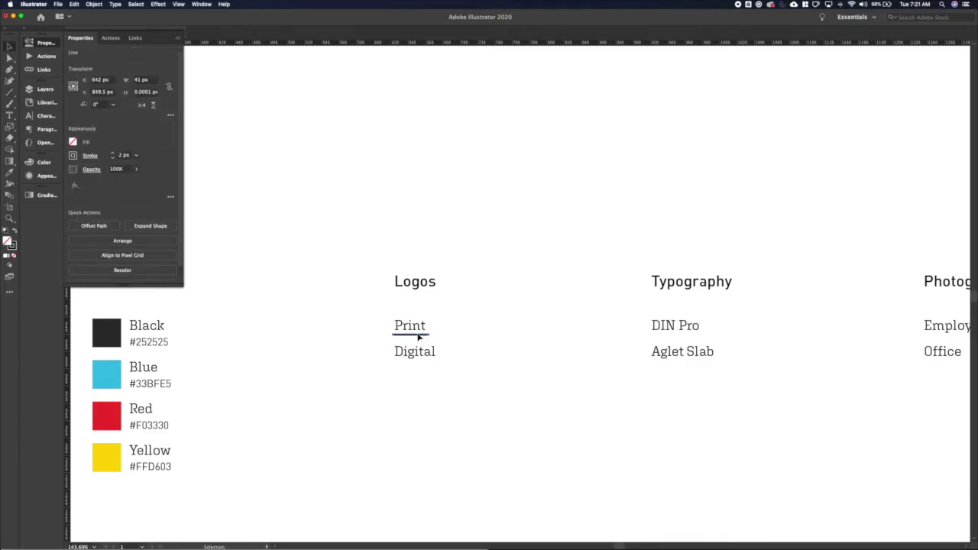
{"action": "key", "text": "Down"}
Step: Copy the Print underline beneath Digital and lengthen it to fit the word
{"action": "left_click_drag", "start_coordinate": [419, 336], "coordinate": [417, 365]}
{"action": "key", "text": "v"}
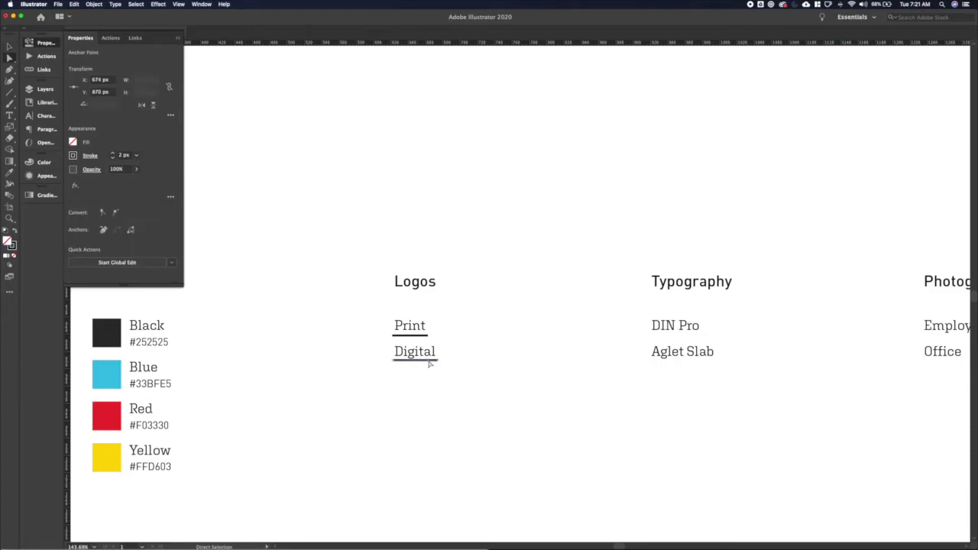
{"action": "left_click", "coordinate": [430, 365]}
Step: Copy both Logos underlines beneath DIN Pro and Aglet Slab and extend the DIN Pro underline to the word's width
{"action": "left_click", "coordinate": [415, 337]}
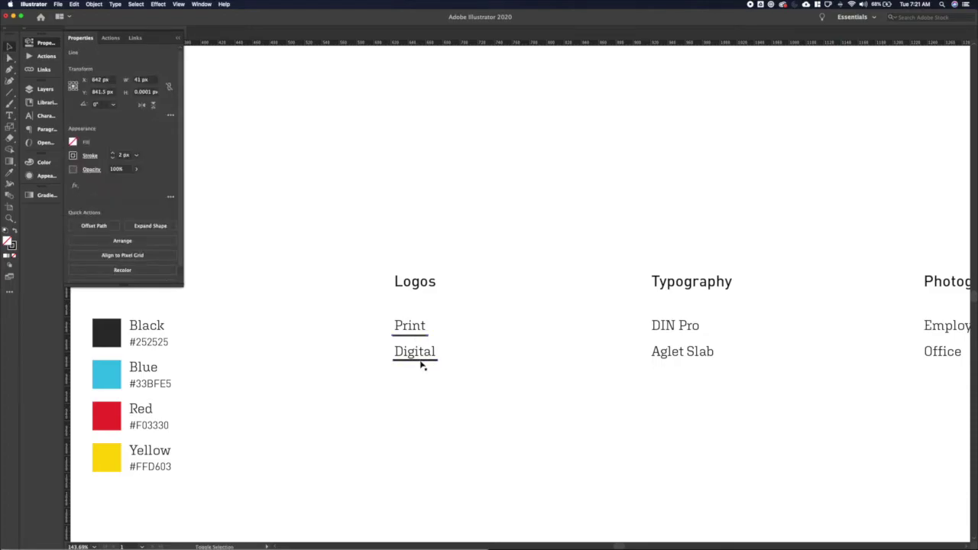
{"action": "left_click", "coordinate": [422, 360], "text": "shift"}
{"action": "left_click_drag", "start_coordinate": [677, 357], "coordinate": [677, 357]}
{"action": "key", "text": "a"}
{"action": "left_click", "coordinate": [685, 337]}
{"action": "key", "text": "shift+Right"}
{"action": "key", "text": "shift+Right"}
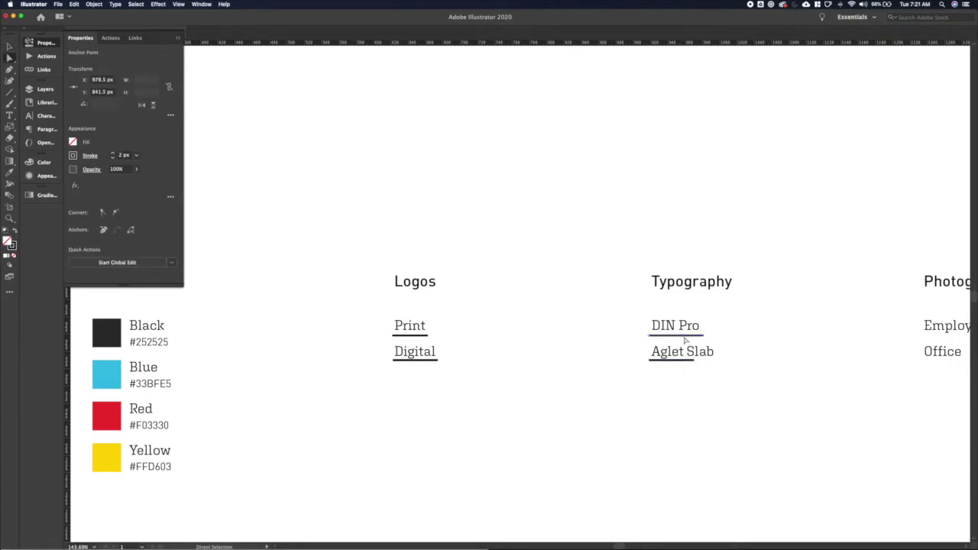
Step: Extend the right end of the Aglet Slab underline to span the full name
{"action": "left_click", "coordinate": [692, 363]}
{"action": "left_click", "coordinate": [694, 360]}
{"action": "key", "text": "shift+Right"}
{"action": "key", "text": "shift+Right"}
{"action": "key", "text": "shift+Right"}
{"action": "left_click", "coordinate": [702, 384]}
Step: Move the Photography heading and its items left so the heading's right edge meets the right margin guide
{"action": "left_click_drag", "start_coordinate": [810, 388], "coordinate": [573, 397]}
{"action": "key", "text": "v"}
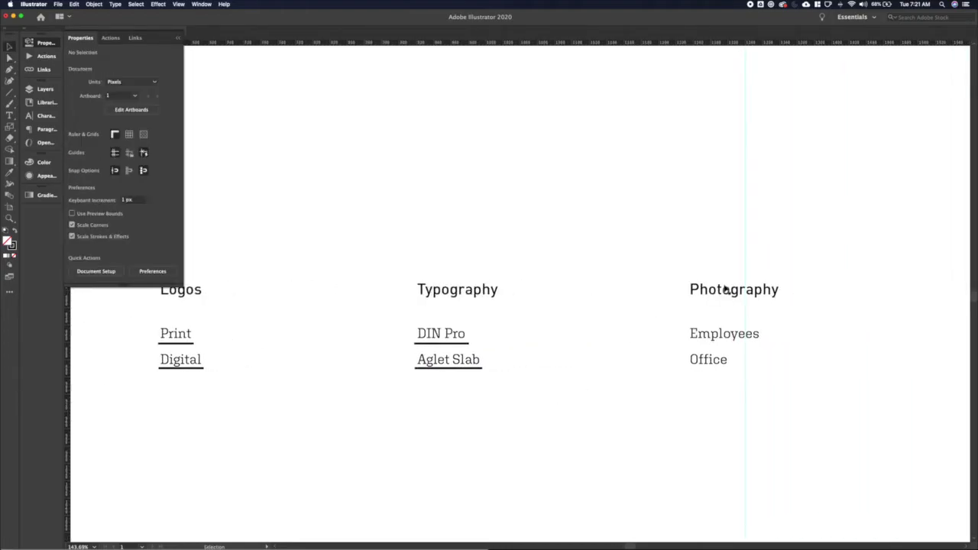
{"action": "left_click_drag", "start_coordinate": [720, 290], "coordinate": [686, 290]}
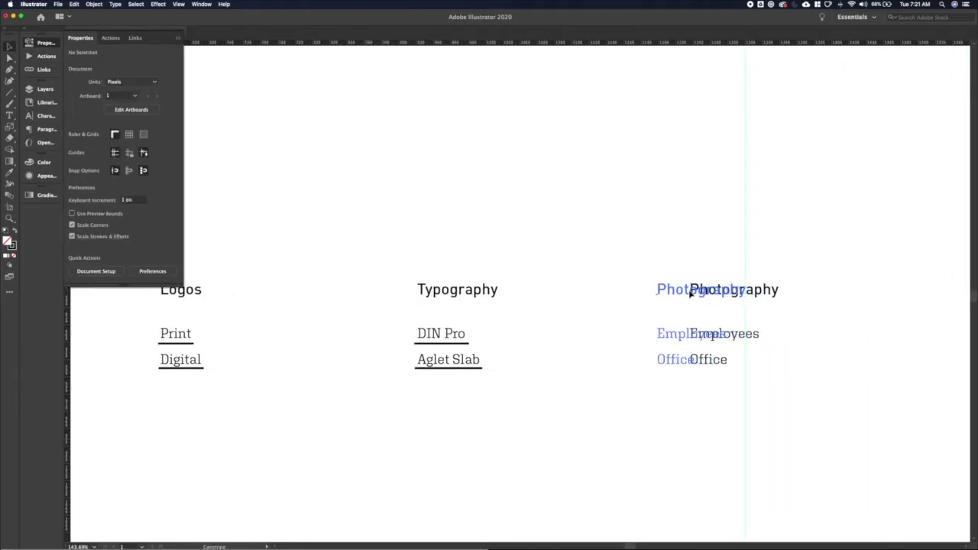
Step: Copy the two Typography underlines beneath Employees and Office and adjust their lengths to fit each word
{"action": "left_click", "coordinate": [458, 345]}
{"action": "left_click", "coordinate": [454, 369], "text": "shift"}
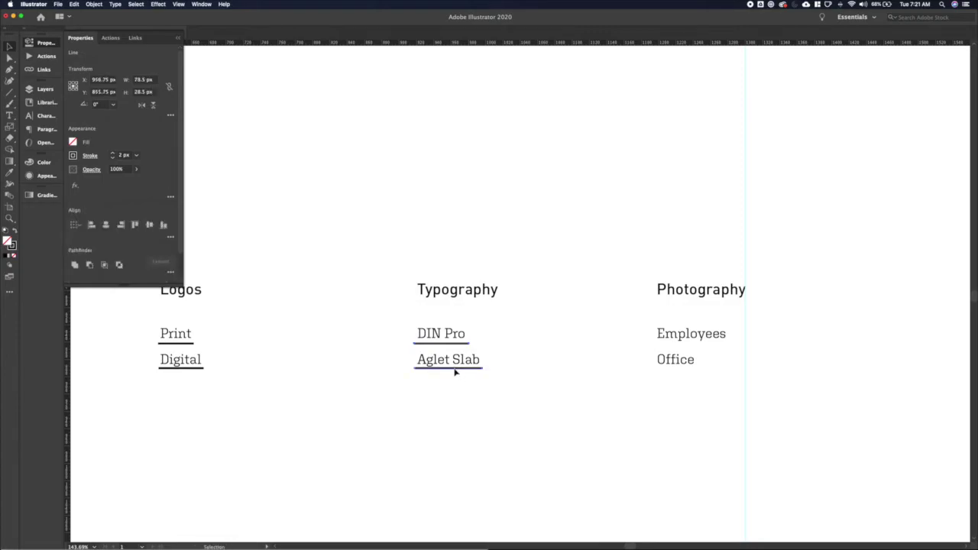
{"action": "left_click_drag", "start_coordinate": [454, 369], "coordinate": [694, 371]}
{"action": "key", "text": "a"}
{"action": "left_click", "coordinate": [726, 373]}
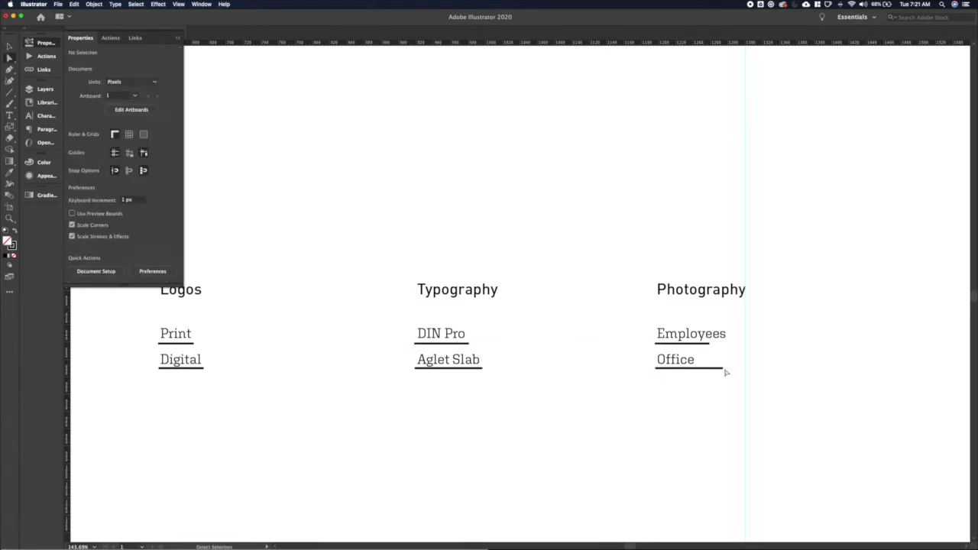
{"action": "left_click", "coordinate": [722, 369]}
{"action": "key", "text": "shift+Left"}
{"action": "key", "text": "shift+Left"}
{"action": "key", "text": "shift+Left"}
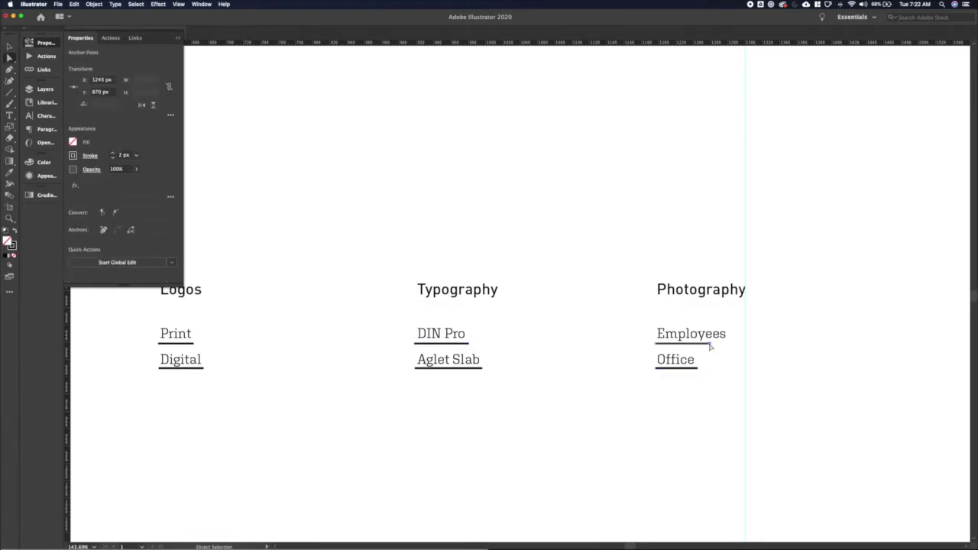
{"action": "left_click", "coordinate": [668, 402]}
Step: Group the Logos, Typography and Photography columns separately, each with its text and underlines
{"action": "key", "text": "super+0"}
{"action": "key", "text": "v"}
{"action": "left_click_drag", "start_coordinate": [517, 439], "coordinate": [482, 346]}
{"action": "key", "text": "super+g"}
{"action": "left_click_drag", "start_coordinate": [572, 346], "coordinate": [615, 401]}
{"action": "key", "text": "super+g"}
{"action": "left_click_drag", "start_coordinate": [658, 350], "coordinate": [682, 411]}
{"action": "key", "text": "super+g"}
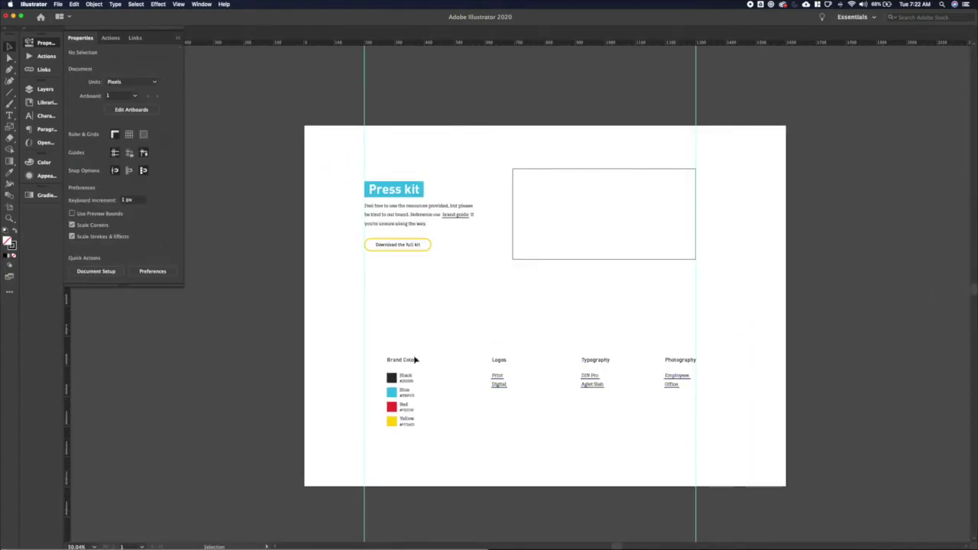
Step: Align the Brand Colors column to the left guide and distribute the four columns evenly across the width
{"action": "left_click_drag", "start_coordinate": [413, 360], "coordinate": [382, 349]}
{"action": "left_click_drag", "start_coordinate": [733, 424], "coordinate": [476, 337]}
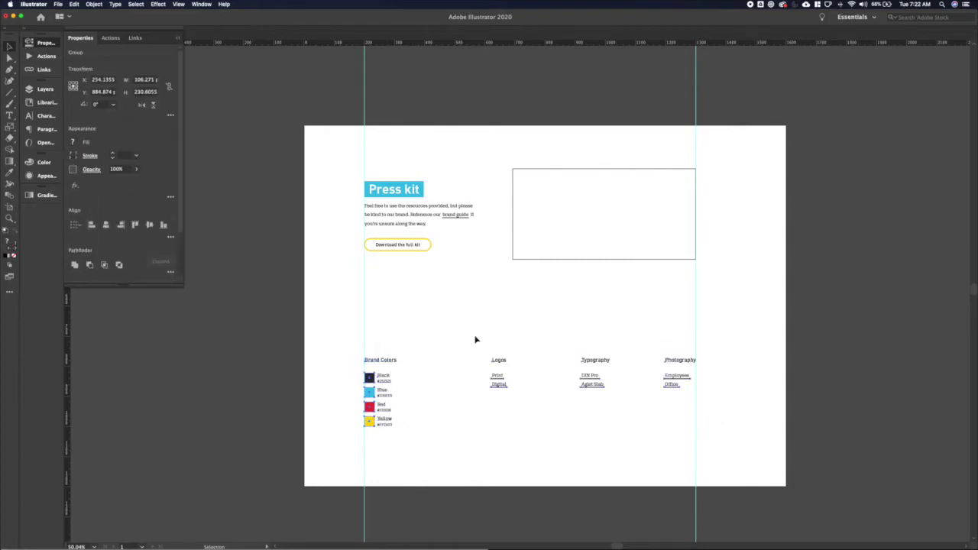
{"action": "left_click", "coordinate": [170, 237]}
{"action": "left_click", "coordinate": [149, 293]}
{"action": "left_click", "coordinate": [576, 449]}
{"action": "left_click", "coordinate": [577, 450]}
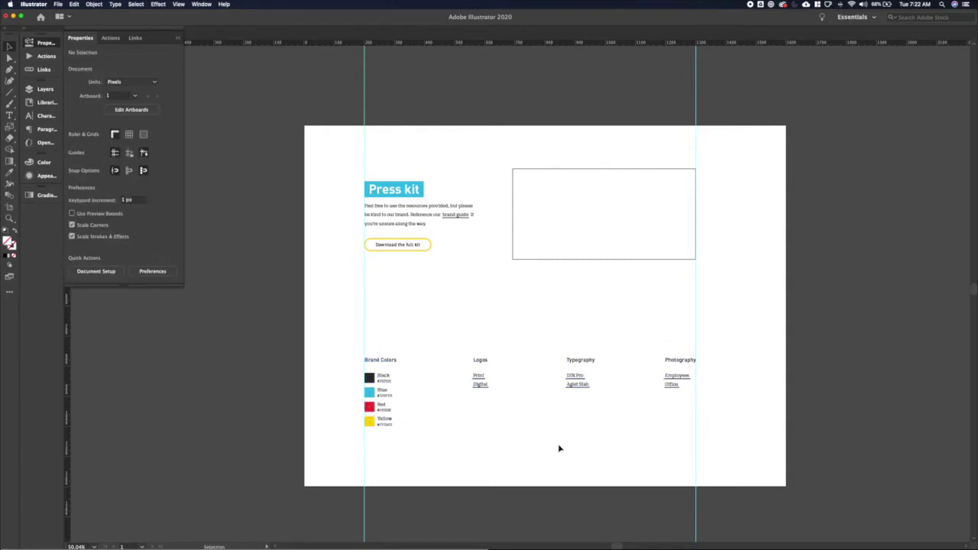
Step: Adjust the vertical position of the four columns together, placing them about 10 px lower
{"action": "key", "text": "super+a"}
{"action": "key", "text": "shift+Up"}
{"action": "key", "text": "shift+Up"}
{"action": "key", "text": "shift+Up"}
{"action": "key", "text": "shift+Up"}
{"action": "key", "text": "shift+Up"}
{"action": "key", "text": "shift+Up"}
{"action": "key", "text": "shift+Up"}
{"action": "key", "text": "shift+Up"}
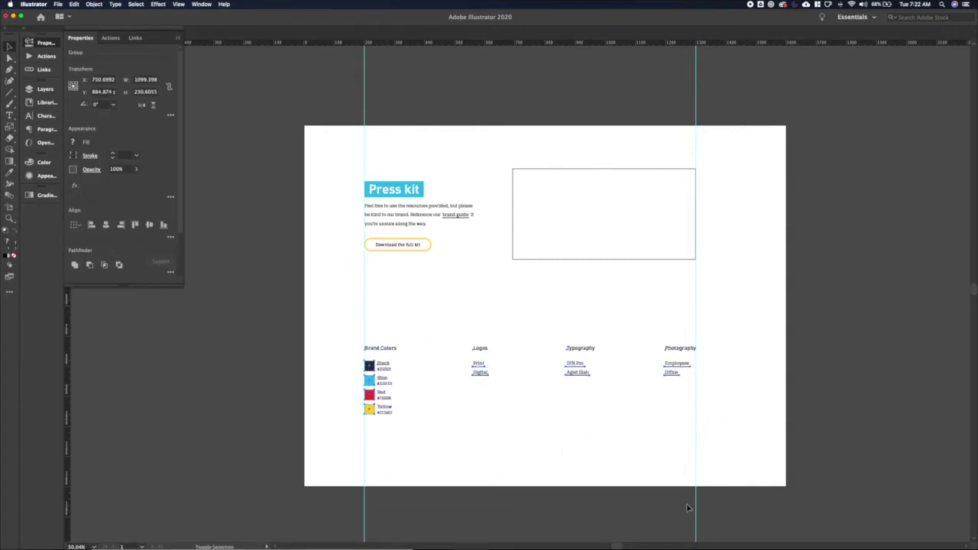
{"action": "key", "text": "shift+Down"}
{"action": "key", "text": "shift+Down"}
{"action": "key", "text": "shift+Down"}
{"action": "key", "text": "shift+Down"}
{"action": "key", "text": "shift+Down"}
{"action": "key", "text": "shift+Down"}
{"action": "key", "text": "shift+Down"}
{"action": "key", "text": "shift+Down"}
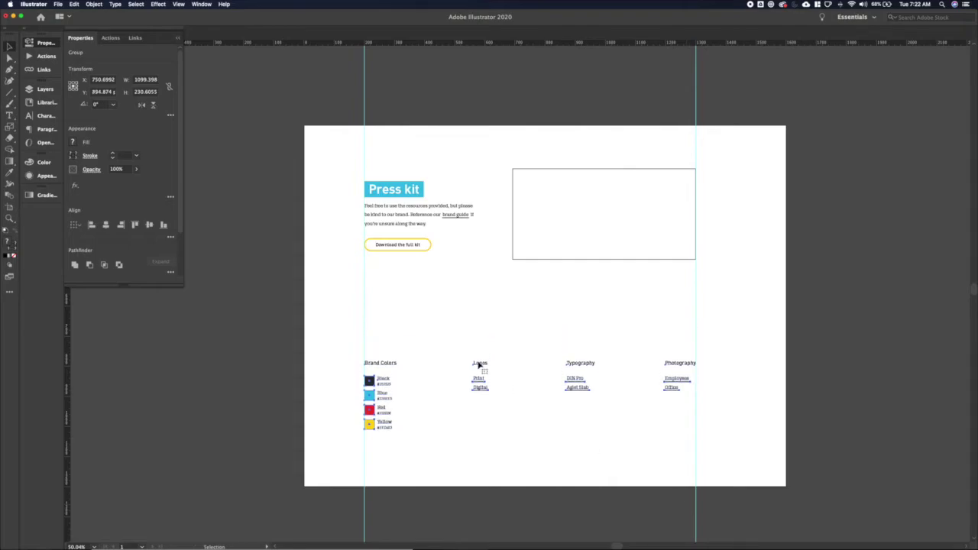
{"action": "left_click", "coordinate": [471, 337]}
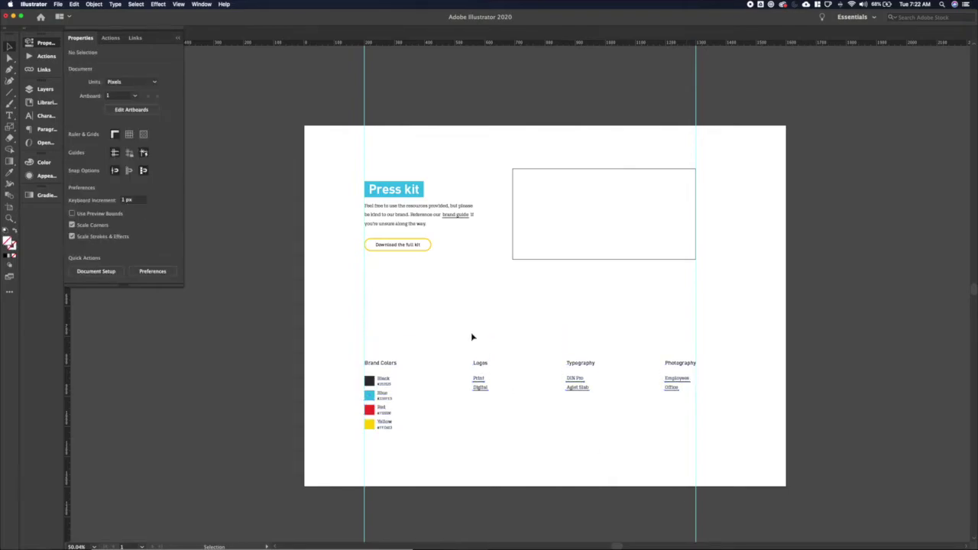
Step: Nudge the Press kit heading text slightly left inside its blue box
{"action": "key", "text": "a"}
{"action": "left_click", "coordinate": [412, 194]}
{"action": "key", "text": "Left"}
{"action": "key", "text": "Left"}
{"action": "left_click", "coordinate": [424, 202]}
{"action": "key", "text": "v"}
{"action": "key", "text": "t"}
{"action": "left_click", "coordinate": [504, 330]}
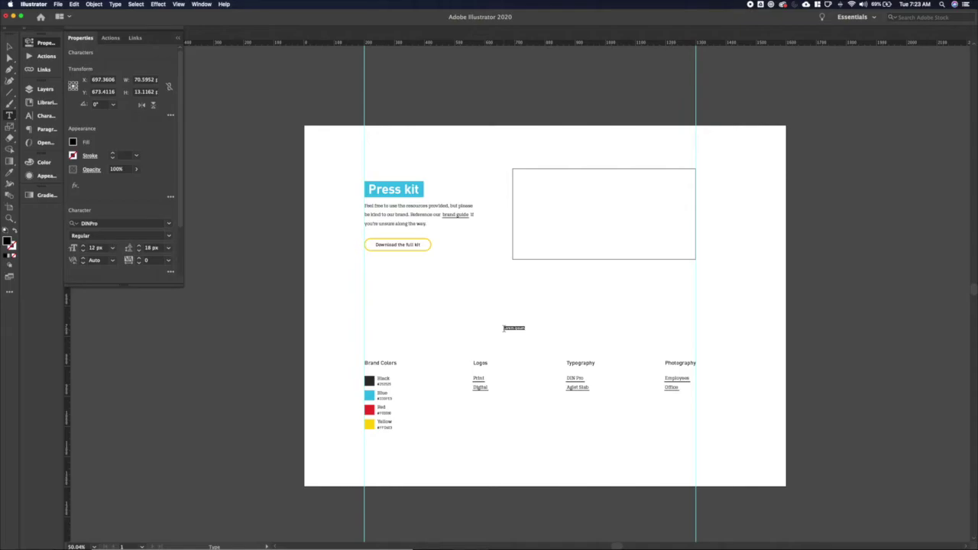
{"action": "key", "text": "BackSpace"}
{"action": "key", "text": "Escape"}
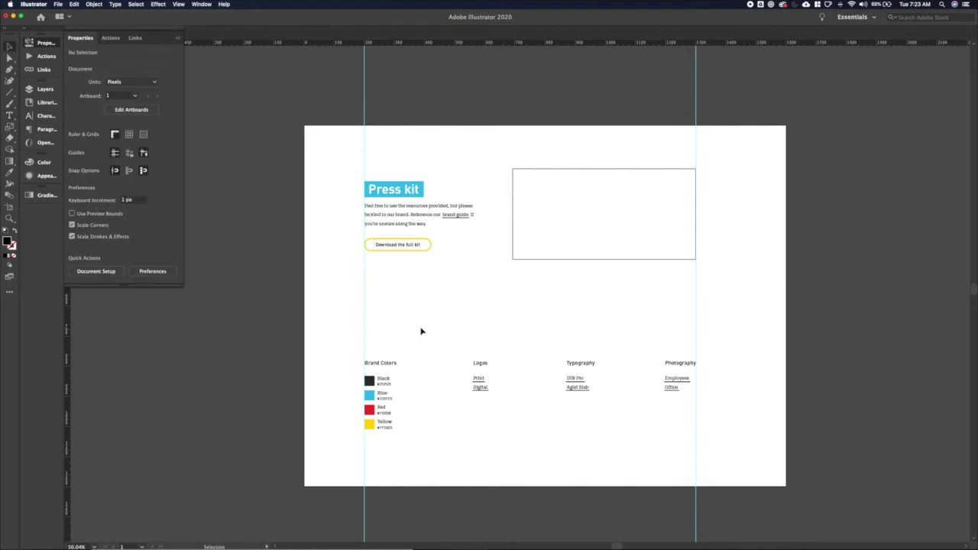
Step: Draw a 1610 by 421 px rectangle across the artboard over the four columns and fill it with Brand Black
{"action": "key", "text": "m"}
{"action": "left_click_drag", "start_coordinate": [303, 332], "coordinate": [788, 460]}
{"action": "left_click", "coordinate": [44, 102]}
{"action": "left_click", "coordinate": [87, 295]}
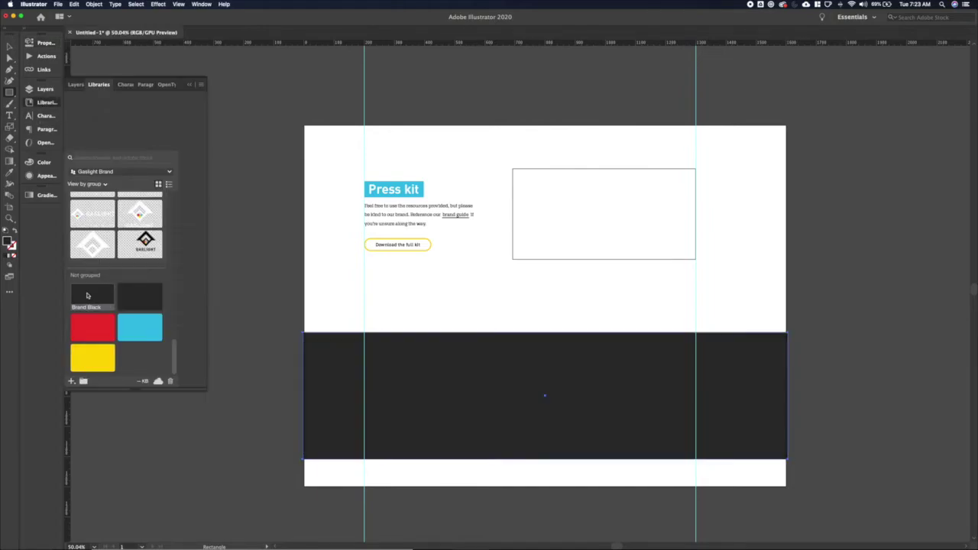
Step: Send the Brand Black rectangle to the back, behind the four columns
{"action": "key", "text": "a"}
{"action": "left_click", "coordinate": [371, 212]}
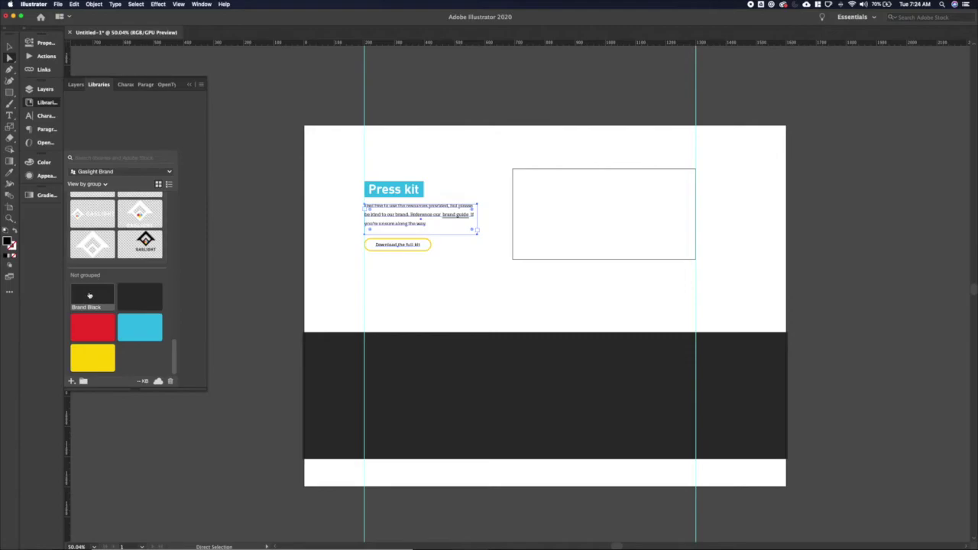
{"action": "left_click", "coordinate": [339, 263]}
{"action": "key", "text": "v"}
{"action": "left_click", "coordinate": [436, 405]}
{"action": "key", "text": "super+shift+bracketleft"}
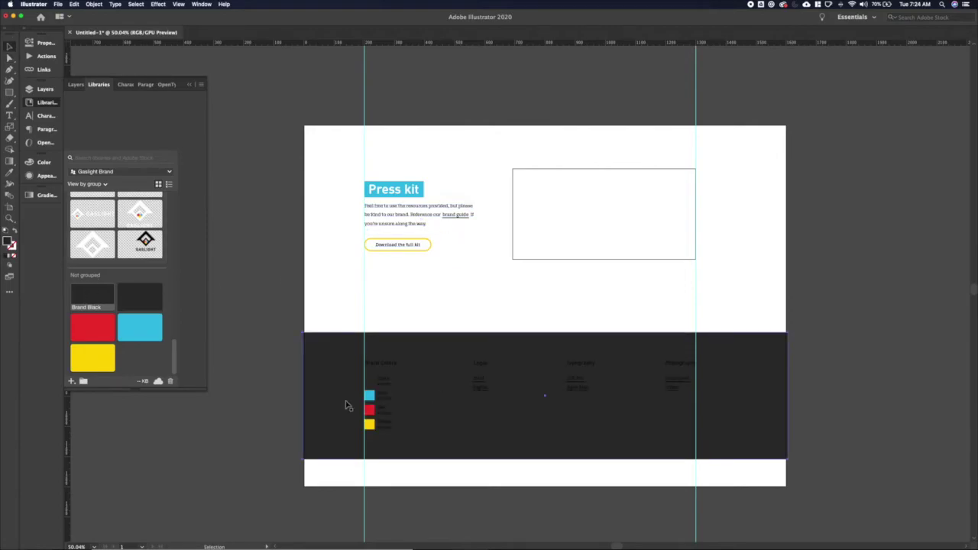
Step: Change all the heading, item and swatch label text on the dark band to a white fill
{"action": "scroll", "coordinate": [381, 313], "scroll_direction": "up", "scroll_amount": 5}
{"action": "key", "text": "a"}
{"action": "left_click", "coordinate": [395, 420]}
{"action": "scroll", "coordinate": [393, 420], "scroll_direction": "down", "scroll_amount": 2}
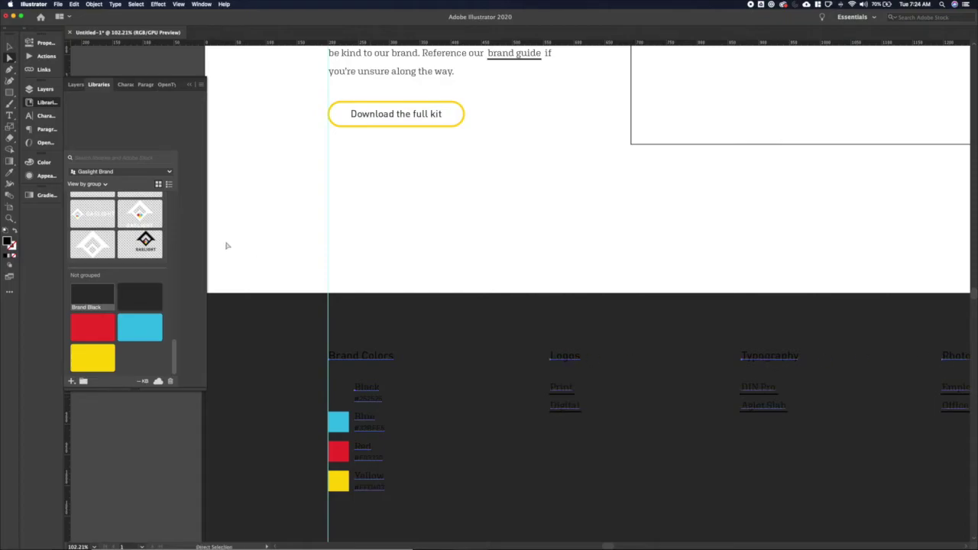
{"action": "left_click", "coordinate": [42, 42]}
{"action": "left_click", "coordinate": [73, 143]}
{"action": "left_click", "coordinate": [20, 176]}
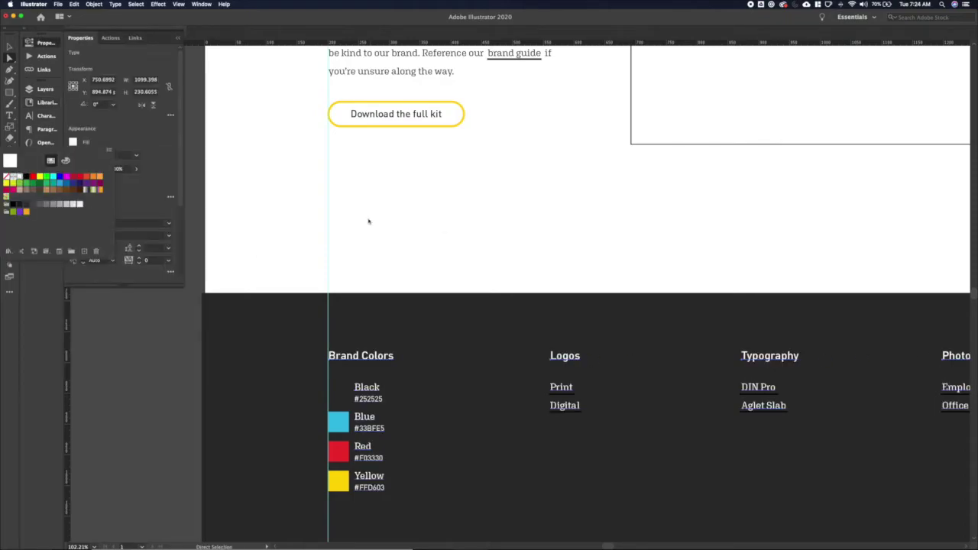
{"action": "left_click", "coordinate": [369, 221]}
{"action": "left_click", "coordinate": [567, 304]}
{"action": "scroll", "coordinate": [560, 288], "scroll_direction": "down", "scroll_amount": 3}
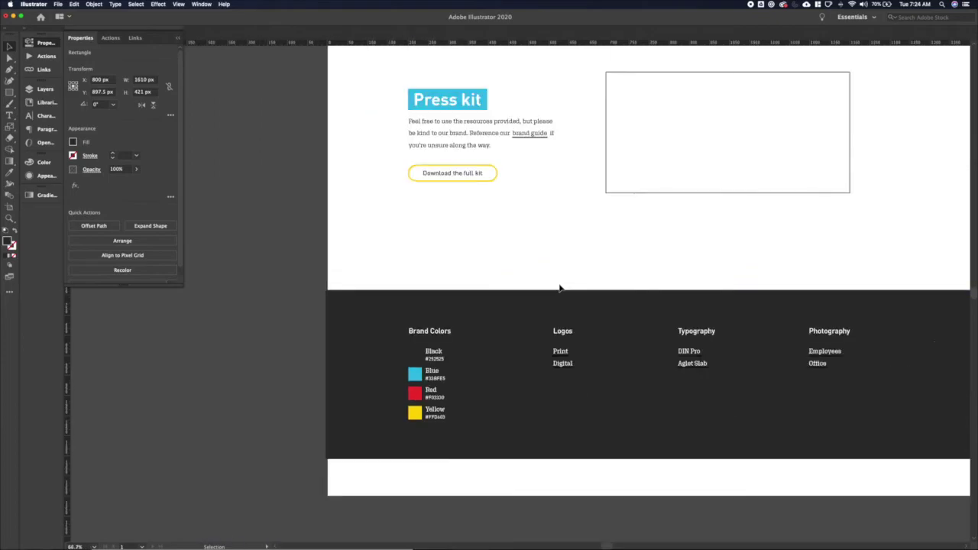
{"action": "left_click_drag", "start_coordinate": [665, 345], "coordinate": [795, 389]}
{"action": "left_click", "coordinate": [748, 318], "text": "shift"}
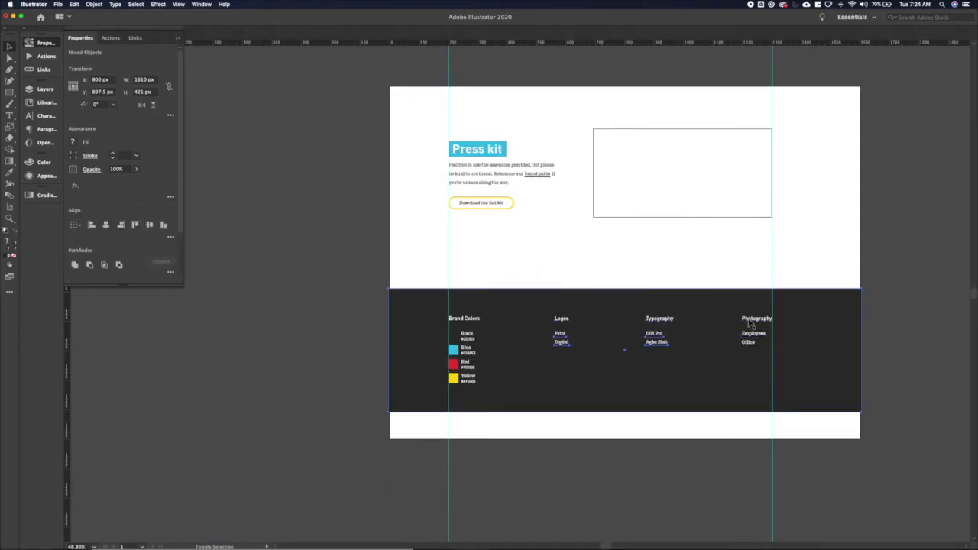
{"action": "left_click", "coordinate": [654, 318], "text": "shift"}
{"action": "left_click", "coordinate": [565, 319], "text": "shift"}
{"action": "scroll", "coordinate": [565, 318], "scroll_direction": "up", "scroll_amount": 3}
{"action": "left_click", "coordinate": [553, 248]}
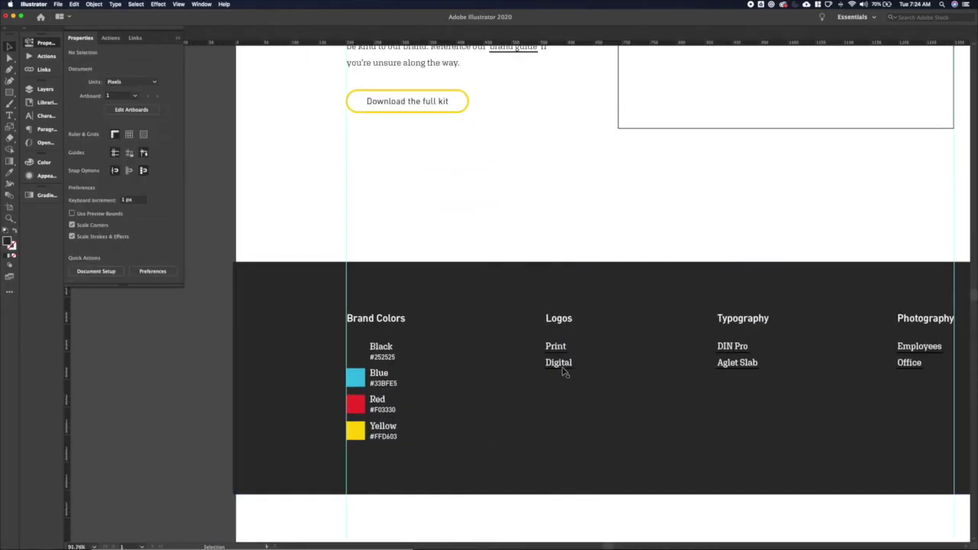
Step: Select the six item underlines in the Logos, Typography and Photography columns and make their strokes white
{"action": "key", "text": "a"}
{"action": "left_click", "coordinate": [561, 353]}
{"action": "left_click", "coordinate": [564, 368], "text": "shift"}
{"action": "left_click", "coordinate": [720, 353], "text": "shift"}
{"action": "left_click", "coordinate": [742, 369], "text": "shift"}
{"action": "left_click", "coordinate": [917, 352], "text": "shift"}
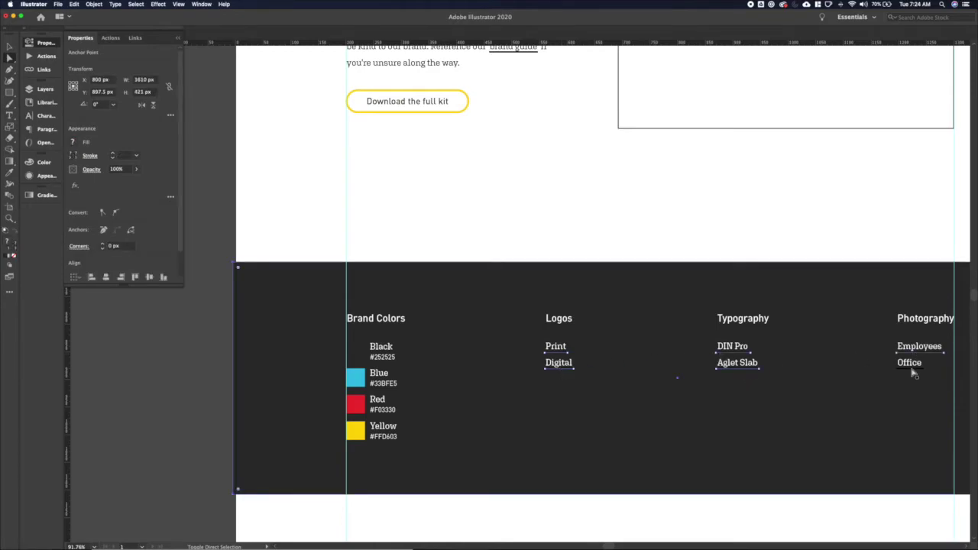
{"action": "left_click", "coordinate": [912, 369], "text": "shift"}
{"action": "left_click", "coordinate": [74, 155]}
{"action": "left_click", "coordinate": [20, 193]}
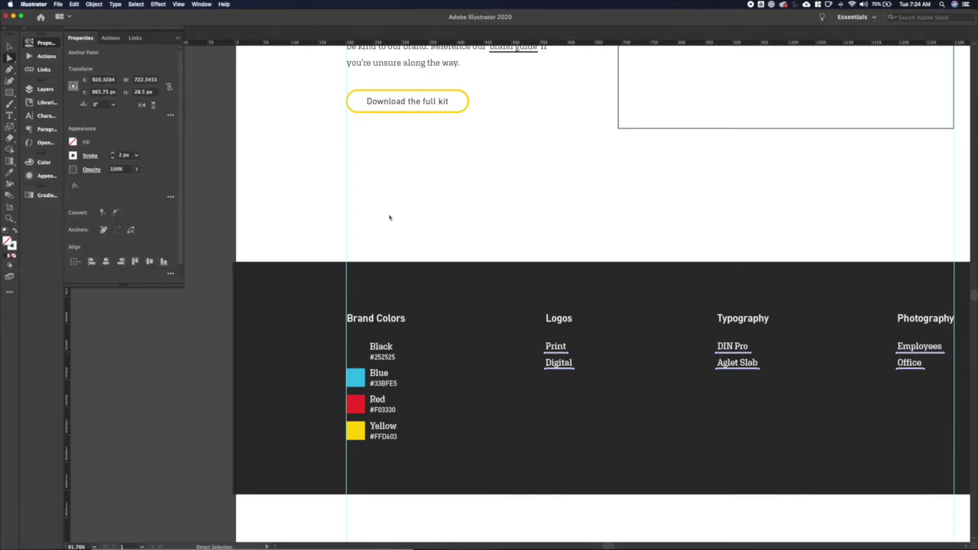
{"action": "left_click", "coordinate": [479, 219]}
Step: Add a 3 px white stroke to the four brand color swatches
{"action": "key", "text": "a"}
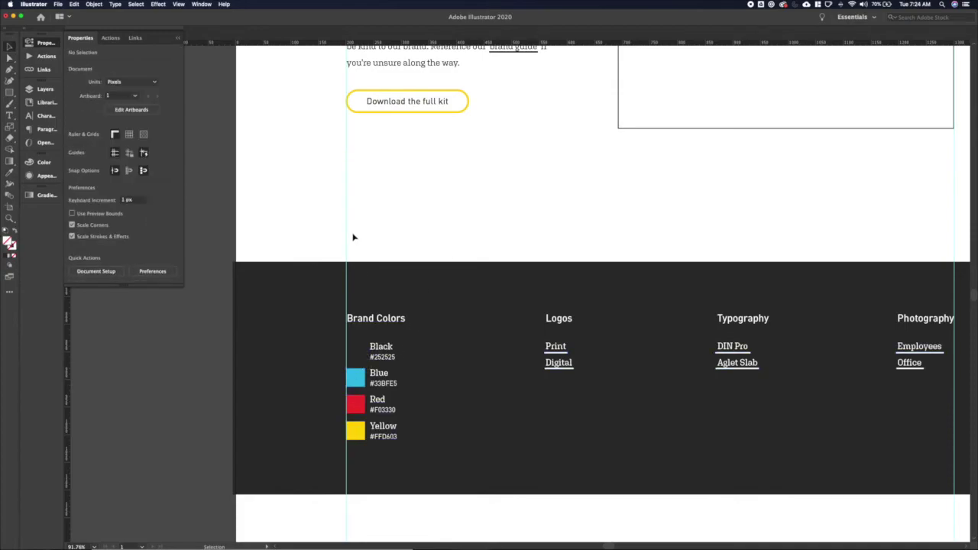
{"action": "left_click", "coordinate": [356, 352]}
{"action": "left_click", "coordinate": [356, 404], "text": "shift"}
{"action": "left_click", "coordinate": [356, 431], "text": "shift"}
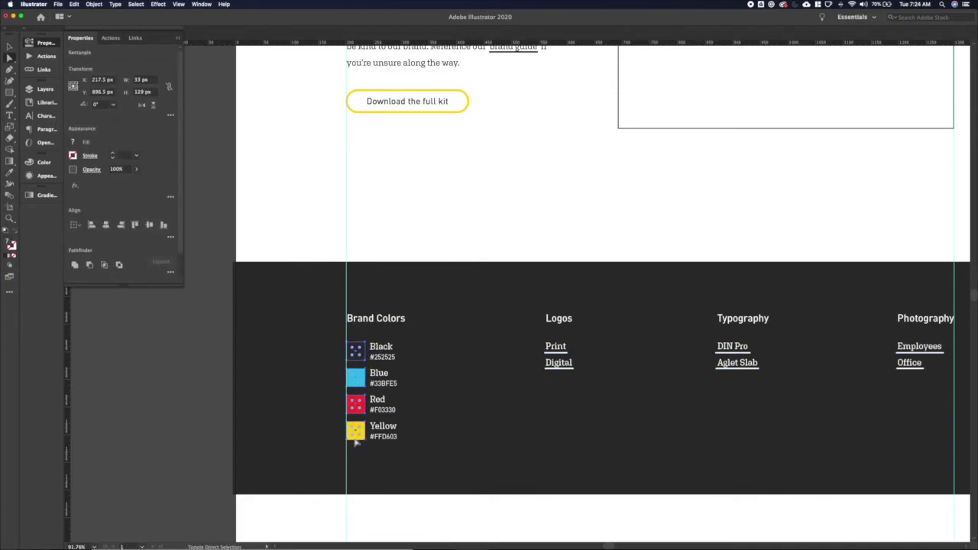
{"action": "left_click", "coordinate": [88, 157]}
{"action": "type", "text": "3"}
{"action": "key", "text": "Return"}
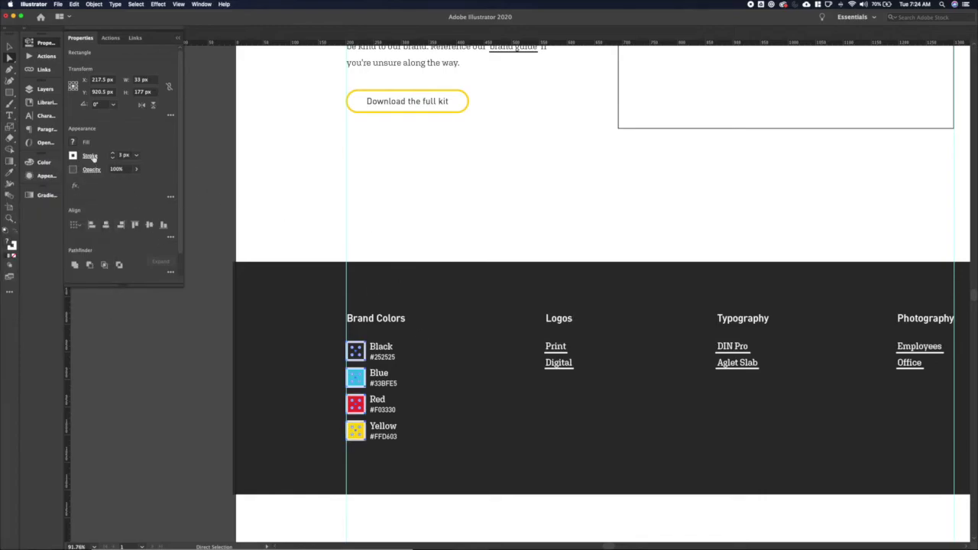
{"action": "left_click", "coordinate": [87, 155]}
{"action": "left_click", "coordinate": [410, 222]}
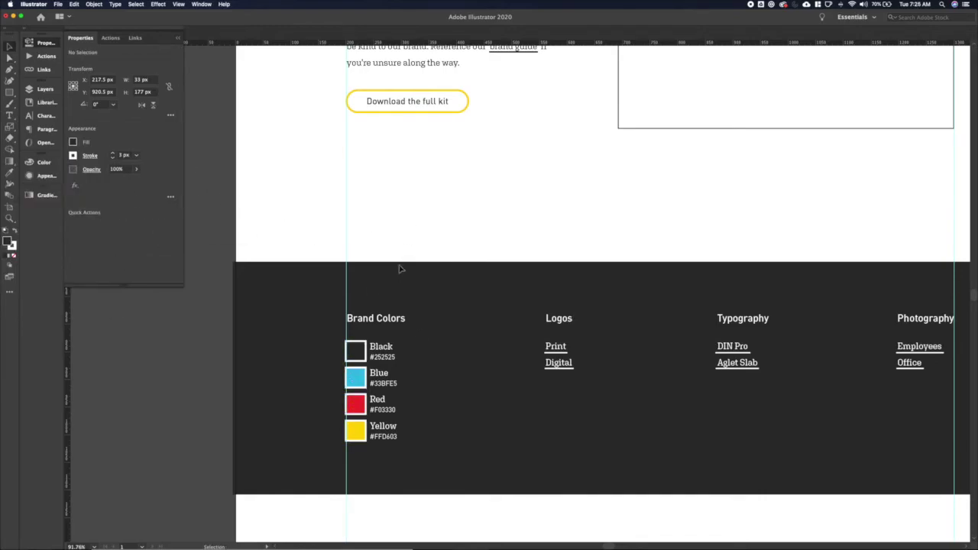
Step: Nudge the color names and hex codes about 6 px right, away from the outlined swatches
{"action": "left_click", "coordinate": [386, 351]}
{"action": "key", "text": "Right"}
{"action": "key", "text": "Right"}
{"action": "key", "text": "Right"}
{"action": "key", "text": "Right"}
{"action": "key", "text": "Right"}
{"action": "key", "text": "Right"}
Step: Shift the four outlined swatches slightly right so their outer edges meet the left guide, and nudge their labels to match
{"action": "left_click", "coordinate": [356, 352]}
{"action": "left_click", "coordinate": [356, 379], "text": "shift"}
{"action": "left_click", "coordinate": [356, 406], "text": "shift"}
{"action": "left_click", "coordinate": [357, 434], "text": "shift"}
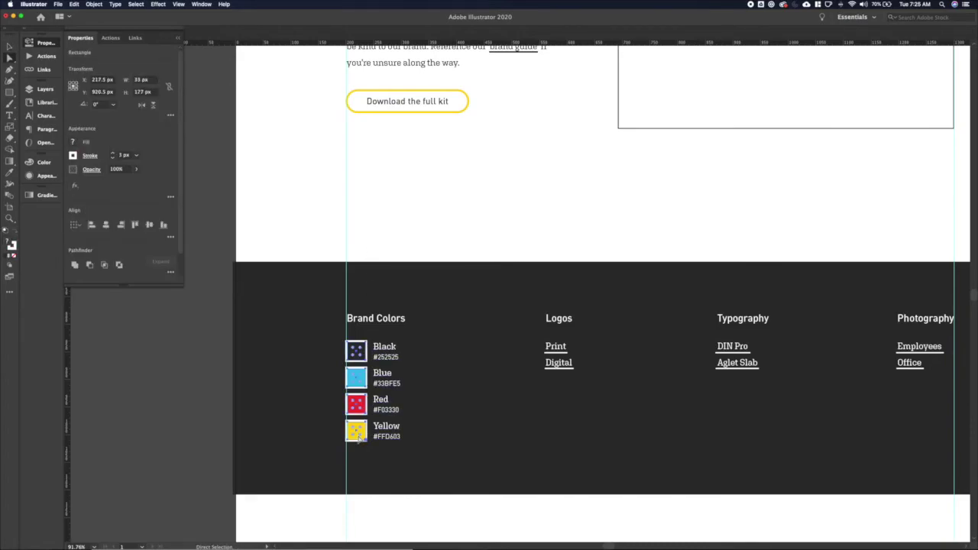
{"action": "left_click", "coordinate": [391, 350]}
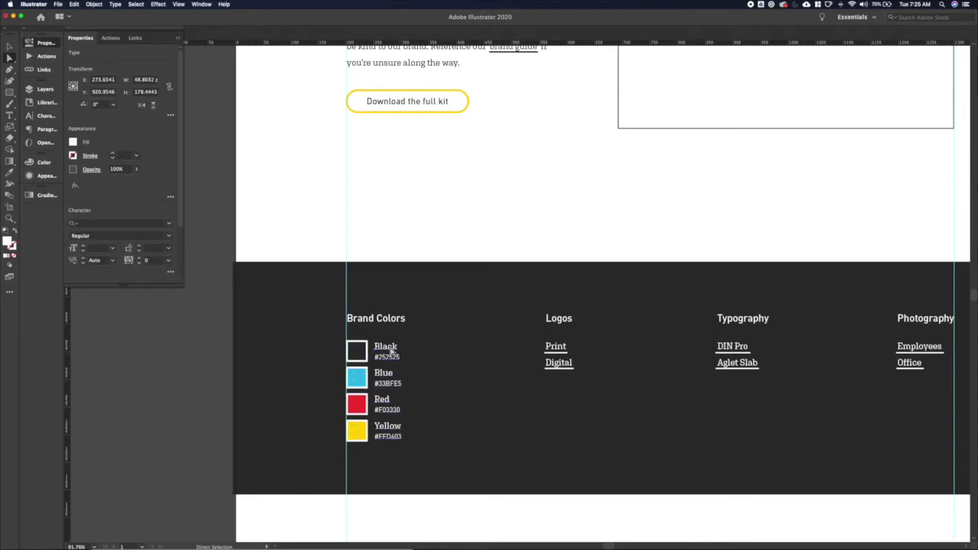
Step: Select the dark band's bottom edge and extend it 30 px downward
{"action": "left_click", "coordinate": [407, 250]}
{"action": "scroll", "coordinate": [422, 240], "scroll_direction": "down", "scroll_amount": 3}
{"action": "scroll", "coordinate": [422, 240], "scroll_direction": "right", "scroll_amount": 2}
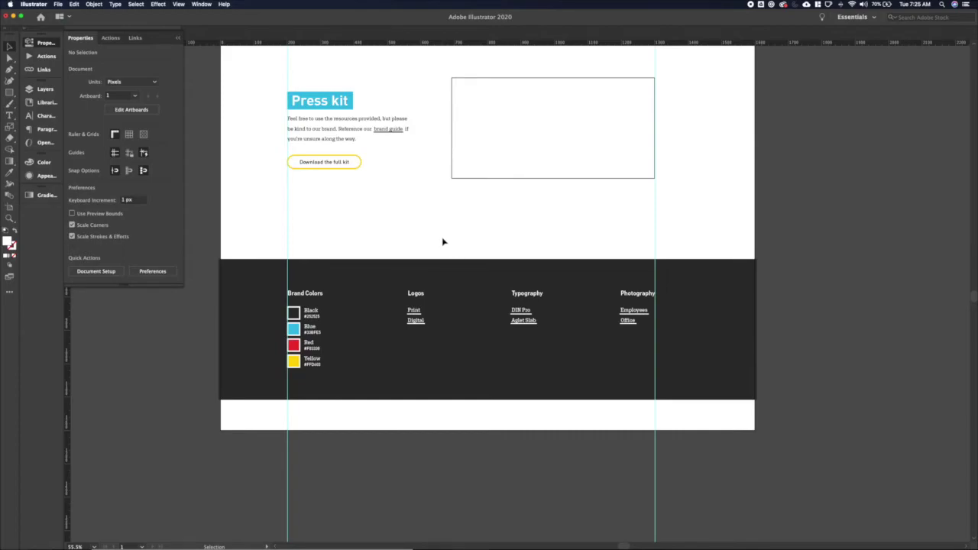
{"action": "scroll", "coordinate": [442, 242], "scroll_direction": "up", "scroll_amount": 3}
{"action": "left_click", "coordinate": [319, 328]}
{"action": "scroll", "coordinate": [234, 430], "scroll_direction": "left", "scroll_amount": 3}
{"action": "scroll", "coordinate": [233, 430], "scroll_direction": "down", "scroll_amount": 2}
{"action": "key", "text": "a"}
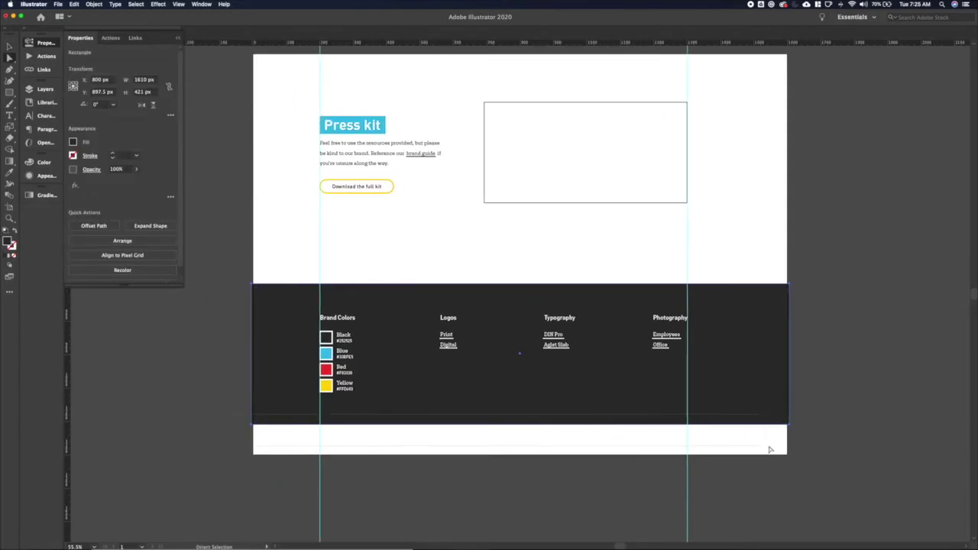
{"action": "key", "text": "shift+Down"}
{"action": "key", "text": "shift+Down"}
{"action": "key", "text": "shift+Down"}
Step: Select the dark band with all of its columns and move it up about 110 px, closer to the hero section
{"action": "left_click_drag", "start_coordinate": [770, 450], "coordinate": [300, 254]}
{"action": "key", "text": "v"}
{"action": "left_click", "coordinate": [810, 454]}
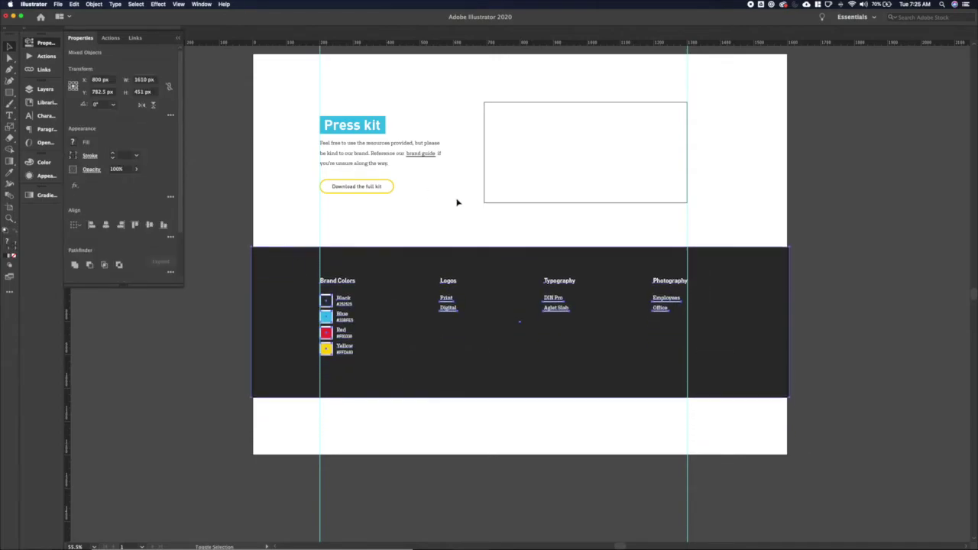
{"action": "scroll", "coordinate": [457, 203], "scroll_direction": "up", "scroll_amount": 3}
{"action": "left_click", "coordinate": [406, 163]}
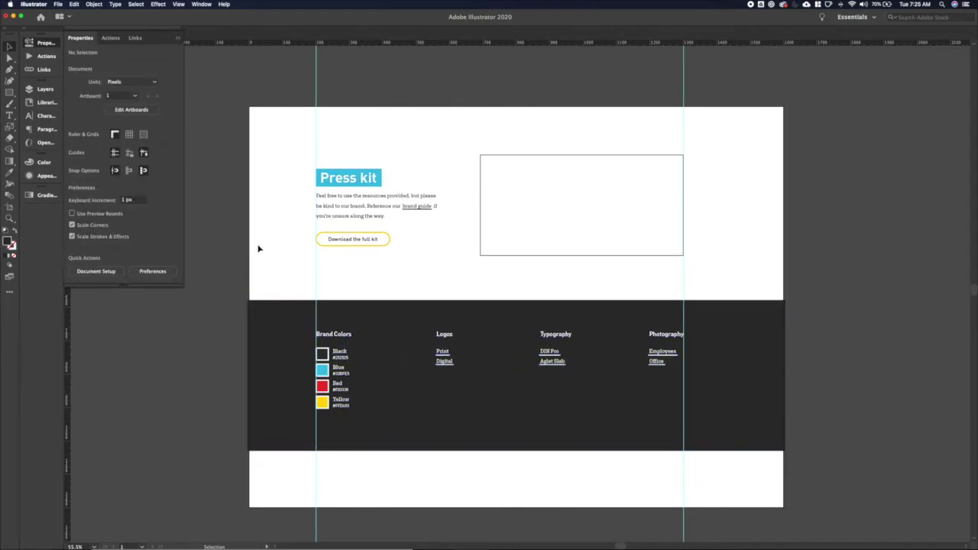
Step: Place the horizontal Gaslight logo from the Gaslight Brand library's Logo RGB group onto the artboard near the Press kit heading
{"action": "left_click", "coordinate": [44, 102]}
{"action": "scroll", "coordinate": [114, 290], "scroll_direction": "down", "scroll_amount": 4}
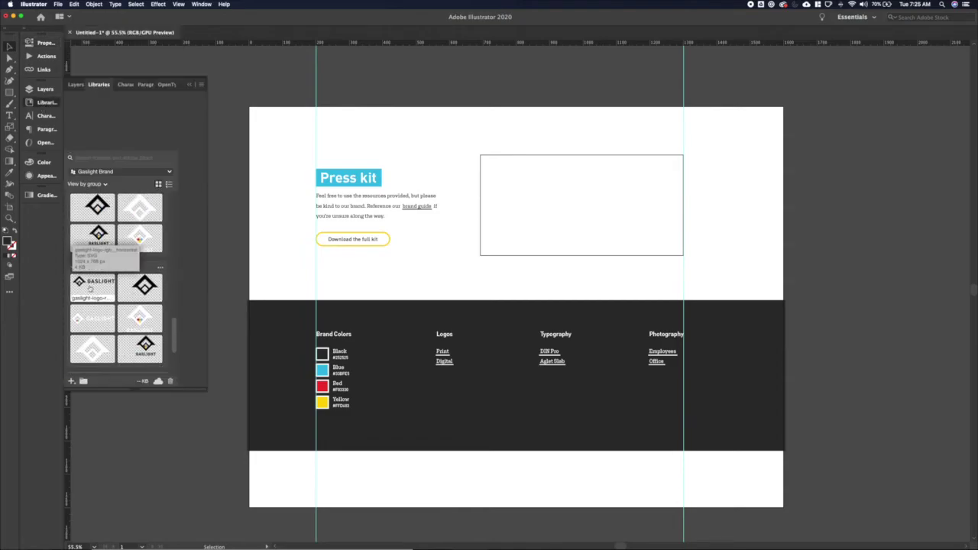
{"action": "left_click_drag", "start_coordinate": [92, 289], "coordinate": [337, 134]}
{"action": "left_click", "coordinate": [337, 134]}
Step: Scale the Gaslight logo down to about 130 px wide and set it against the left guide above the Press kit heading
{"action": "key", "text": "s"}
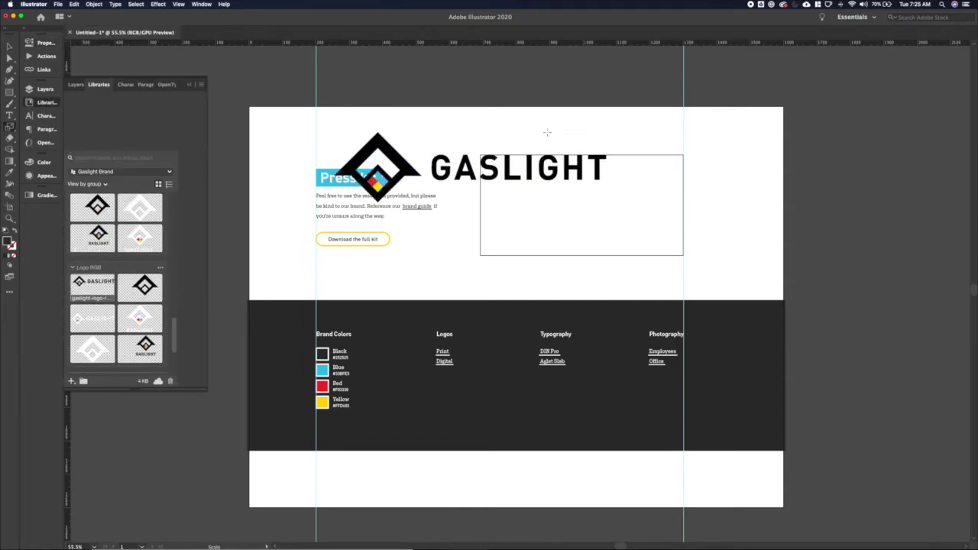
{"action": "left_click", "coordinate": [489, 164], "text": "super"}
{"action": "left_click_drag", "start_coordinate": [620, 88], "coordinate": [501, 156]}
{"action": "key", "text": "super+z"}
{"action": "left_click_drag", "start_coordinate": [612, 70], "coordinate": [334, 136]}
{"action": "key", "text": "v"}
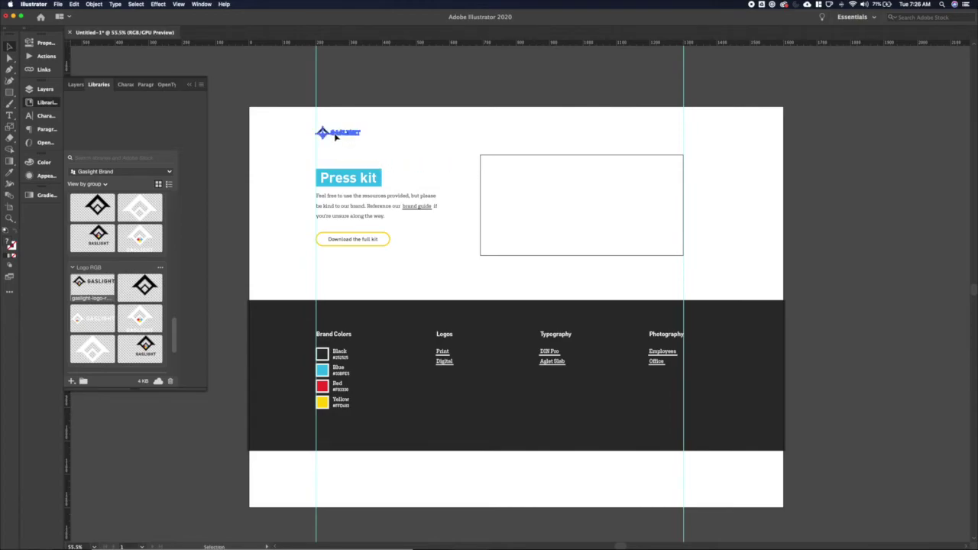
{"action": "left_click", "coordinate": [358, 143]}
Step: Extend the bottom edge of the empty image frame 10 px downward
{"action": "left_click_drag", "start_coordinate": [519, 225], "coordinate": [548, 256]}
{"action": "key", "text": "a"}
{"action": "left_click_drag", "start_coordinate": [463, 247], "coordinate": [735, 280]}
{"action": "key", "text": "shift+Down"}
{"action": "key", "text": "v"}
{"action": "left_click", "coordinate": [734, 279]}
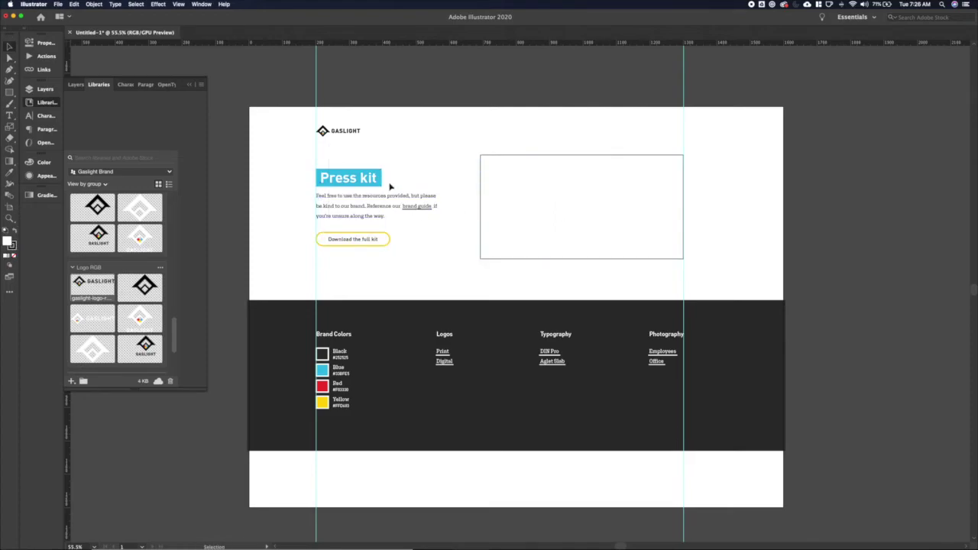
Step: Bring in the office team photo, scale it to slightly larger than the image frame, and send it to the back
{"action": "key", "text": "super+Tab"}
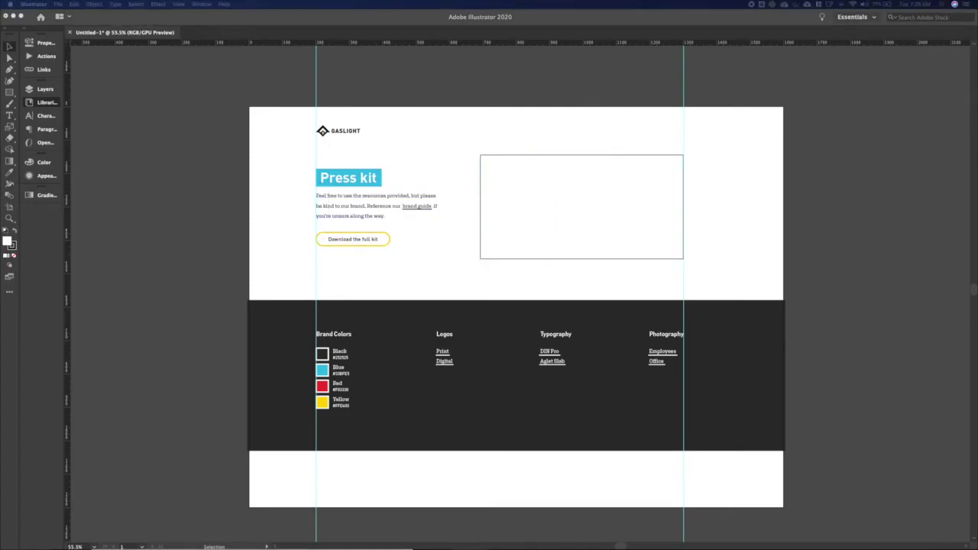
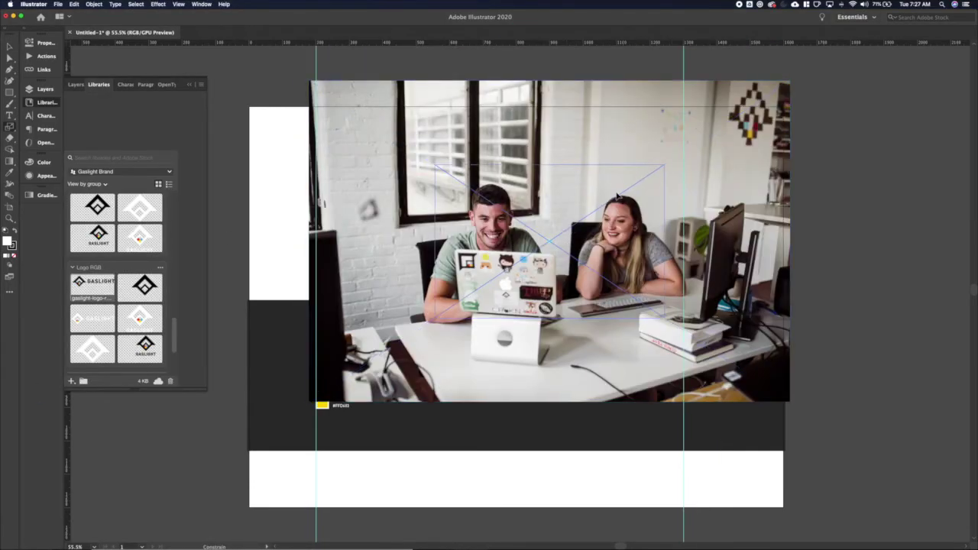
{"action": "left_click_drag", "start_coordinate": [616, 196], "coordinate": [637, 183]}
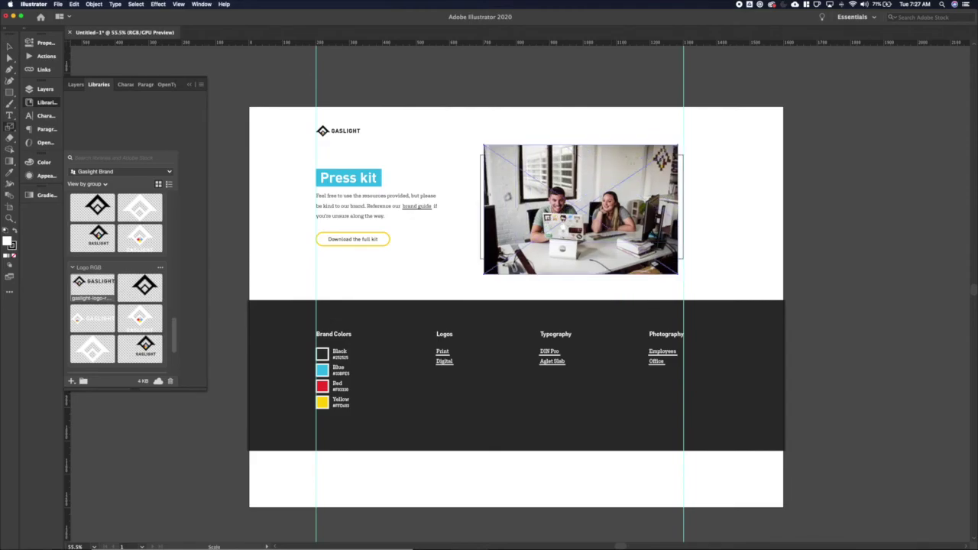
{"action": "key", "text": "super+shift+bracketleft"}
Step: Make a clipping mask that crops the office photo to the image frame
{"action": "right_click", "coordinate": [626, 229]}
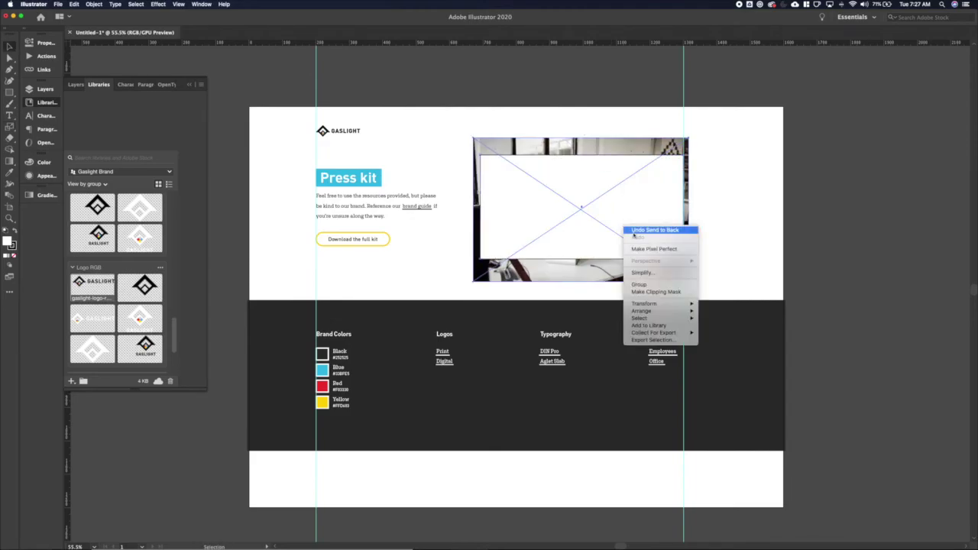
{"action": "left_click", "coordinate": [648, 292]}
{"action": "key", "text": "a"}
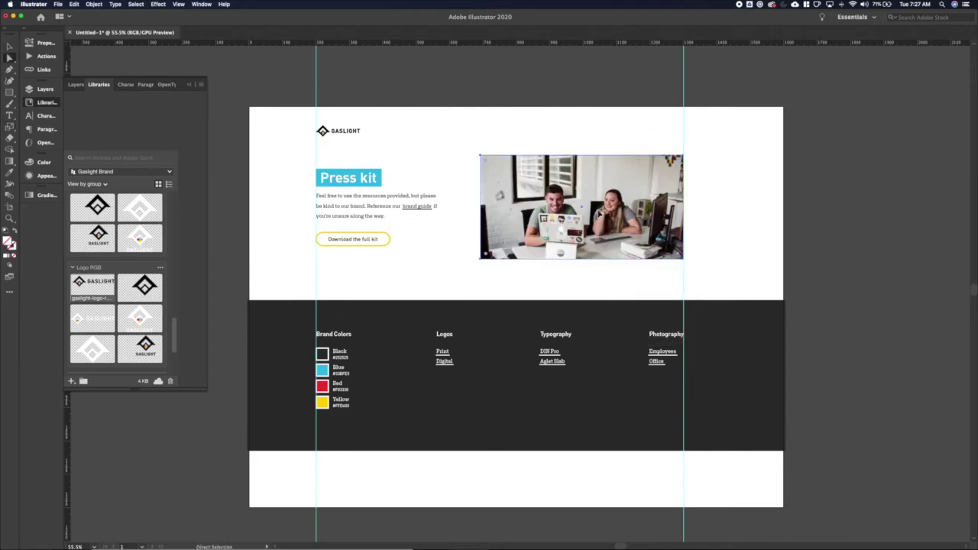
Step: Enlarge the office photo inside its clip group so the two people fill more of the frame, and exit isolation
{"action": "key", "text": "v"}
{"action": "double_click", "coordinate": [600, 215]}
{"action": "left_click", "coordinate": [600, 214]}
{"action": "key", "text": "s"}
{"action": "left_click_drag", "start_coordinate": [646, 157], "coordinate": [659, 144]}
{"action": "key", "text": "v"}
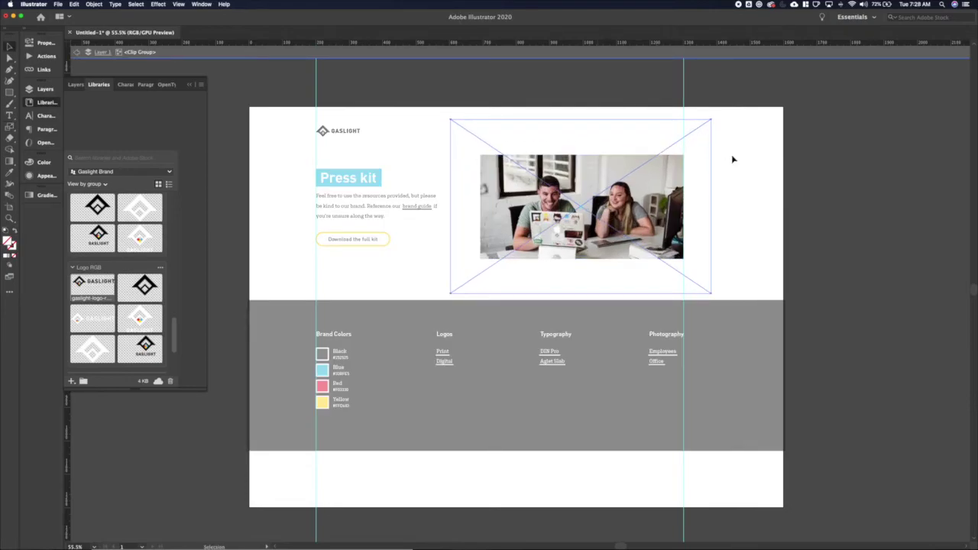
{"action": "left_click", "coordinate": [732, 159]}
{"action": "double_click", "coordinate": [729, 167]}
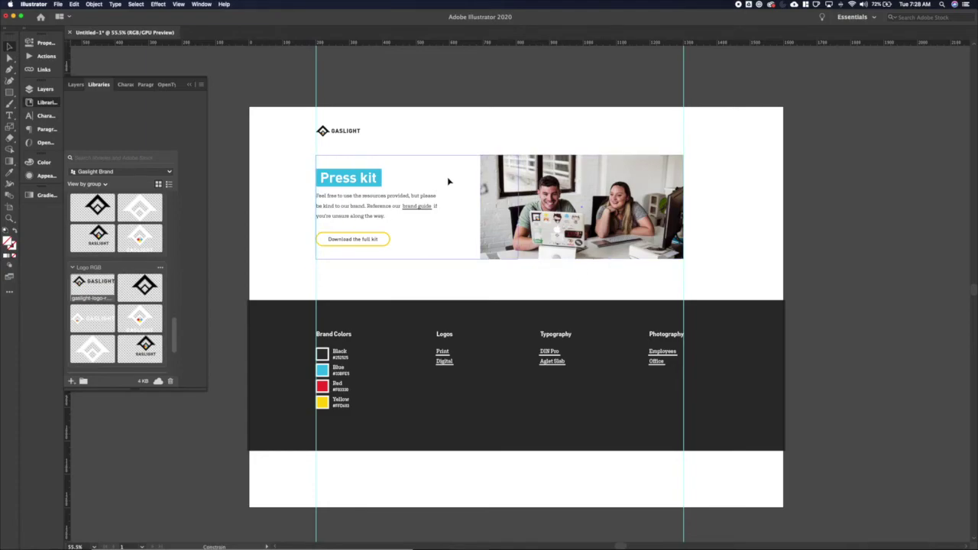
Step: Move the photo to the left guide and the Press kit text and button beside it, with the heading overlapping the photo's right edge
{"action": "left_click_drag", "start_coordinate": [448, 181], "coordinate": [448, 181]}
{"action": "left_click_drag", "start_coordinate": [256, 163], "coordinate": [452, 258]}
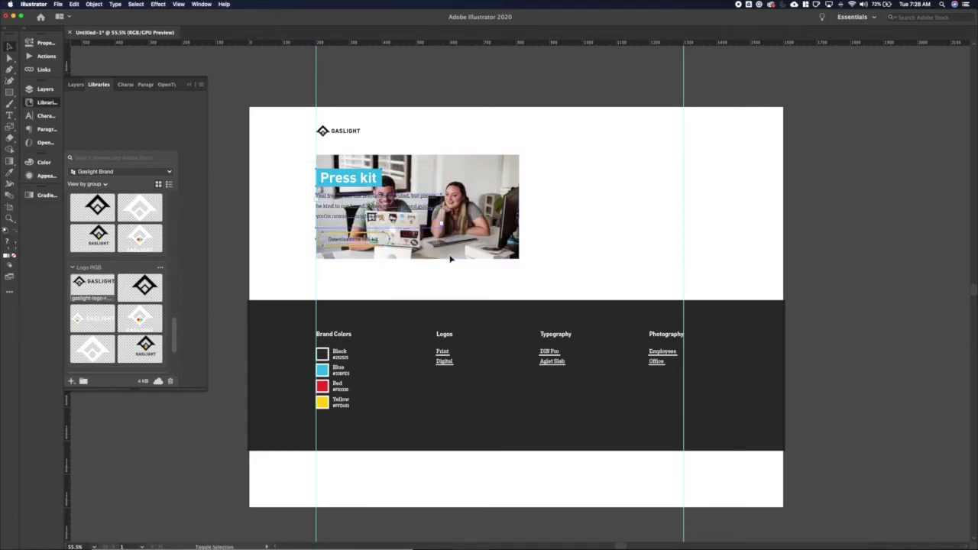
{"action": "left_click_drag", "start_coordinate": [363, 175], "coordinate": [484, 179]}
{"action": "key", "text": "super+z"}
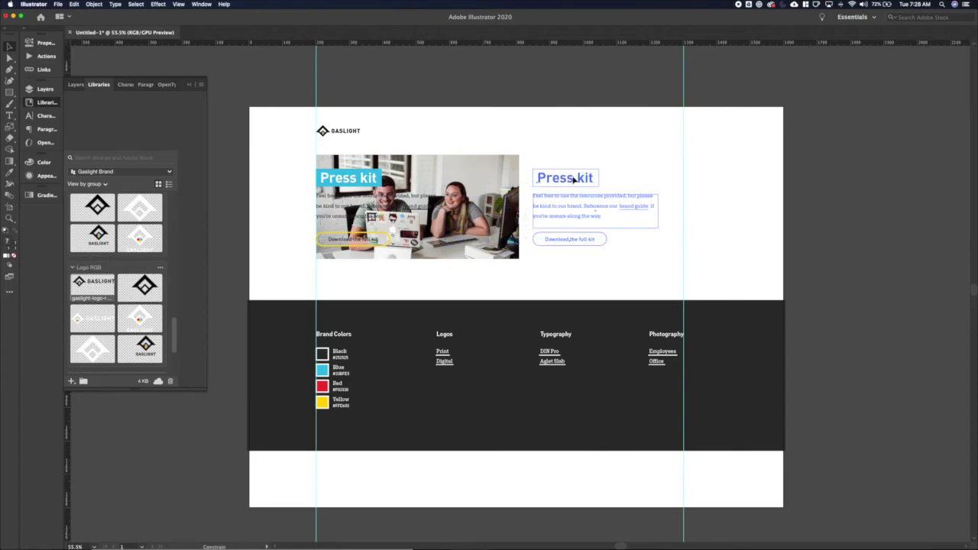
{"action": "left_click_drag", "start_coordinate": [570, 180], "coordinate": [537, 178]}
{"action": "left_click", "coordinate": [564, 152]}
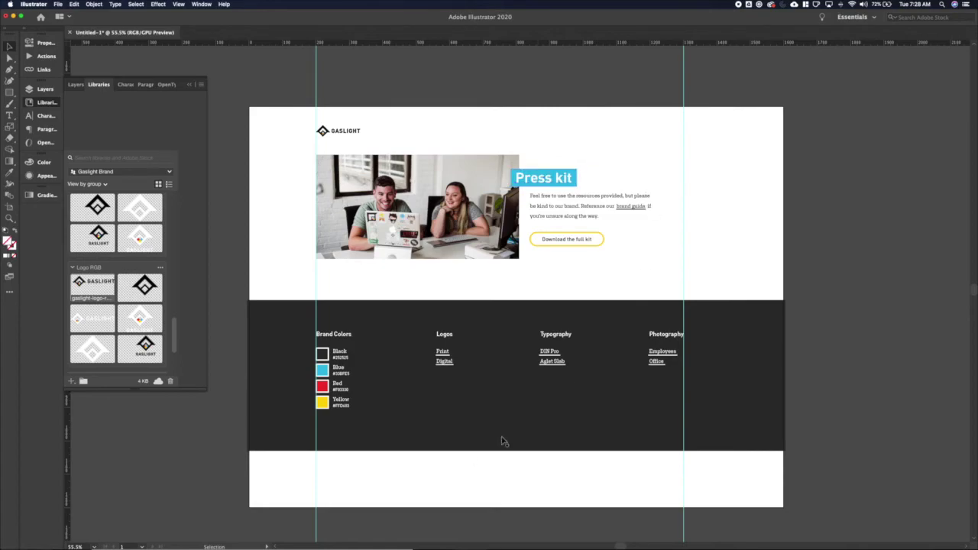
Step: Draw a 1209 × 1031 px rectangle around the page content and clip all the artwork to it
{"action": "left_click", "coordinate": [424, 431]}
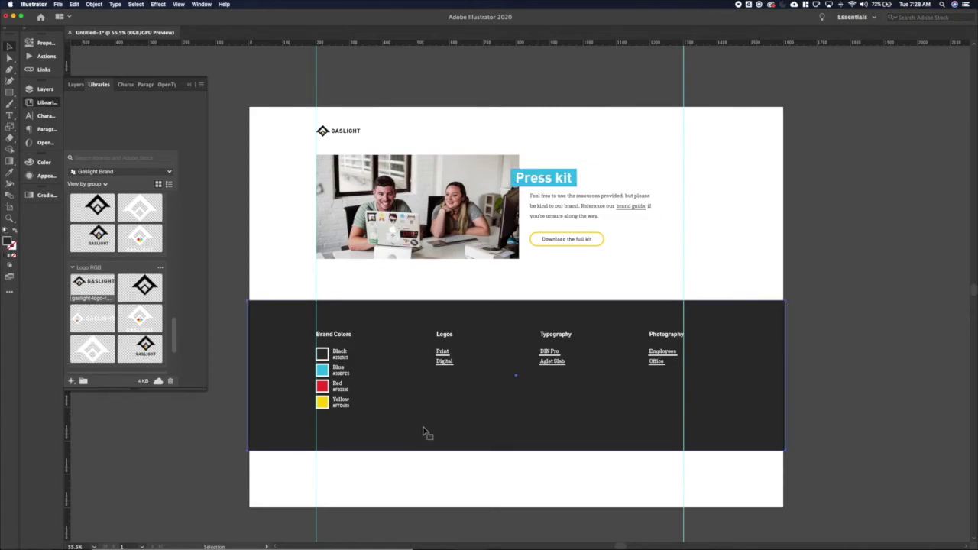
{"action": "key", "text": "m"}
{"action": "left_click_drag", "start_coordinate": [298, 106], "coordinate": [703, 451]}
{"action": "key", "text": "v"}
{"action": "left_click_drag", "start_coordinate": [268, 133], "coordinate": [660, 415]}
{"action": "right_click", "coordinate": [614, 377]}
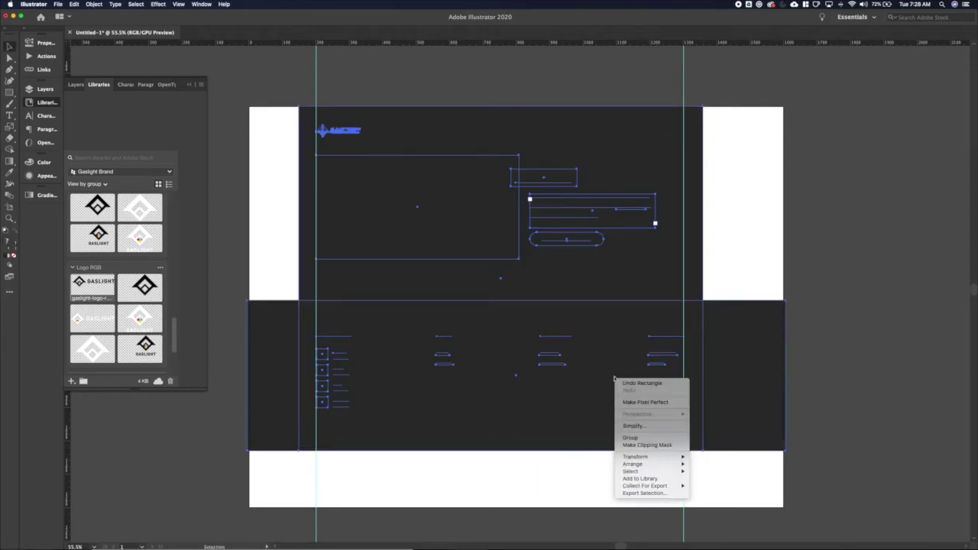
{"action": "left_click", "coordinate": [647, 445]}
Step: Create a 1600 × 1200 px dark rectangle from the artboard's upper-left corner
{"action": "key", "text": "m"}
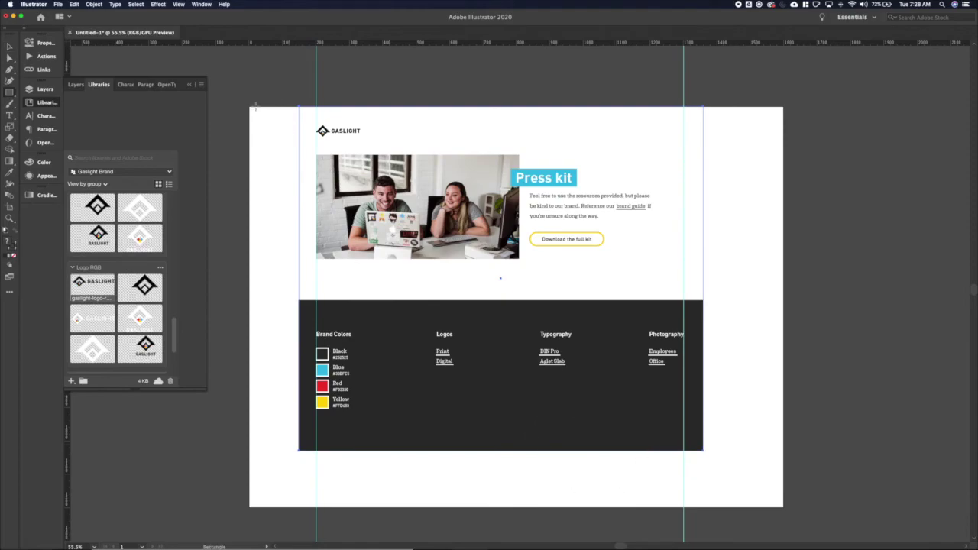
{"action": "left_click", "coordinate": [248, 106]}
{"action": "type", "text": "1600"}
{"action": "key", "text": "Tab"}
{"action": "type", "text": "1200"}
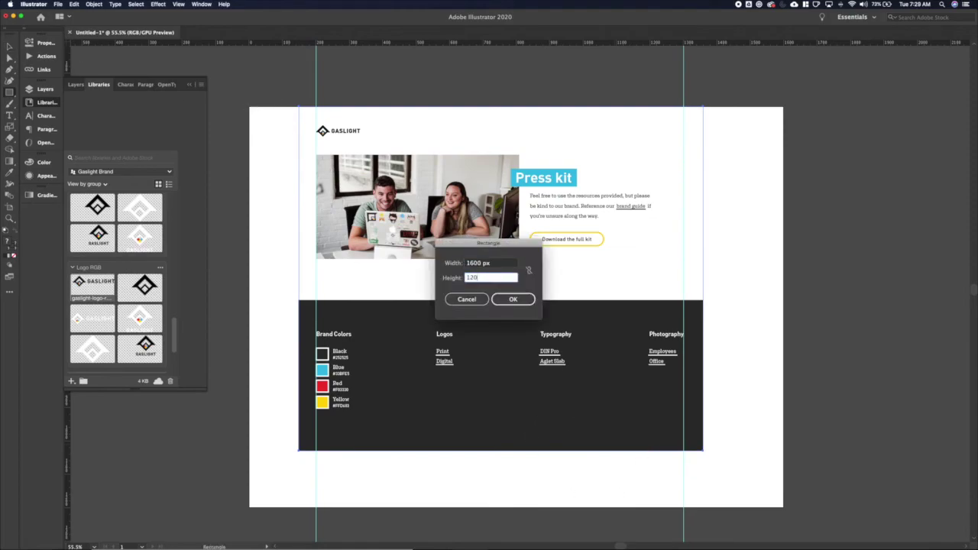
{"action": "key", "text": "Return"}
Step: Position the dark background rectangle at X 800 px, Y 600 px and send it behind the page content
{"action": "left_click", "coordinate": [46, 42]}
{"action": "left_click", "coordinate": [101, 80]}
{"action": "key", "text": "Up"}
{"action": "key", "text": "Up"}
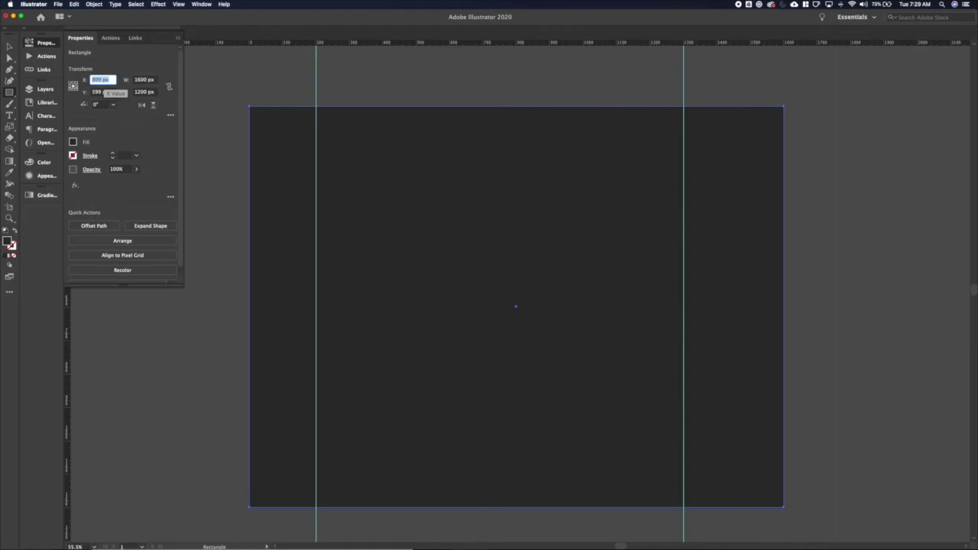
{"action": "key", "text": "Tab"}
{"action": "key", "text": "Up"}
{"action": "key", "text": "Return"}
{"action": "key", "text": "v"}
{"action": "key", "text": "super+shift+["}
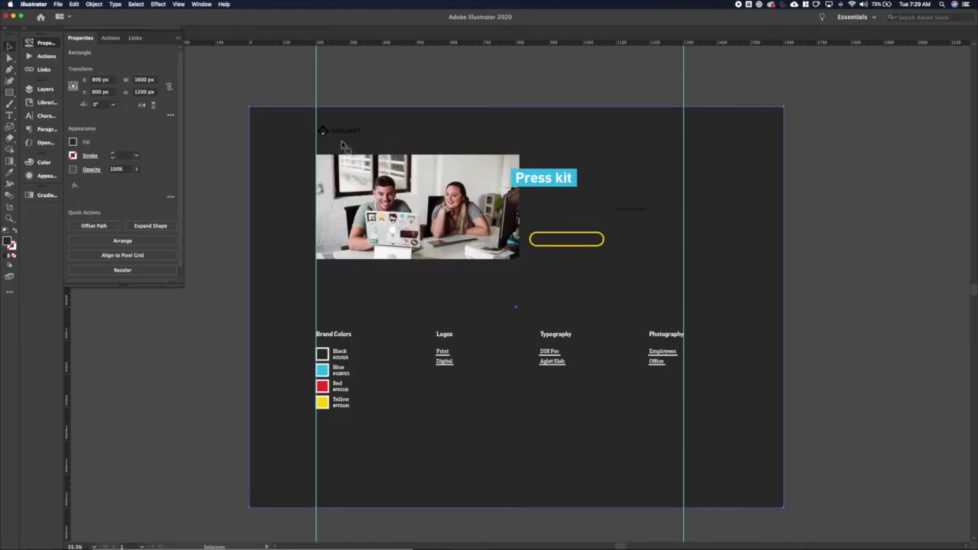
Step: Fill the page's clipping rectangle with white
{"action": "left_click", "coordinate": [335, 135]}
{"action": "left_click", "coordinate": [74, 142]}
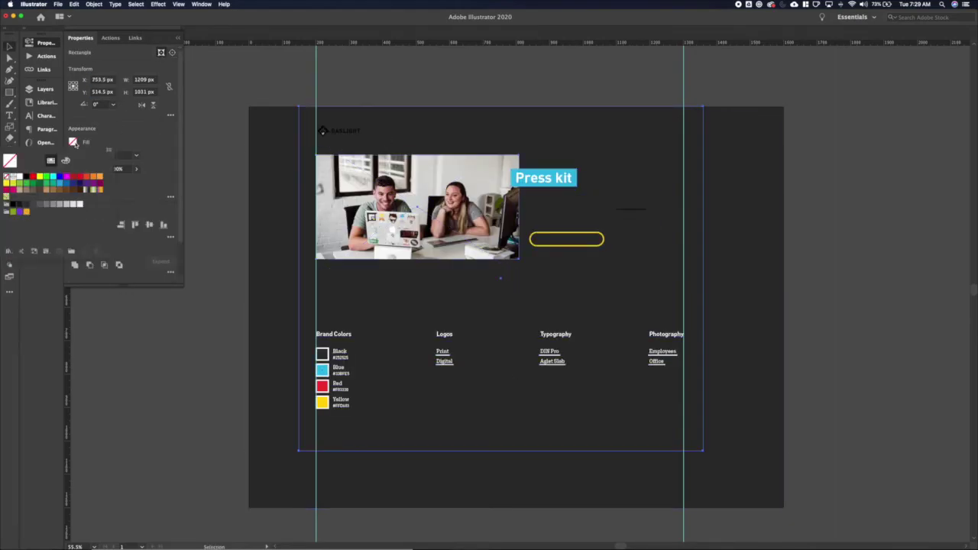
{"action": "left_click", "coordinate": [18, 181]}
{"action": "left_click", "coordinate": [473, 105]}
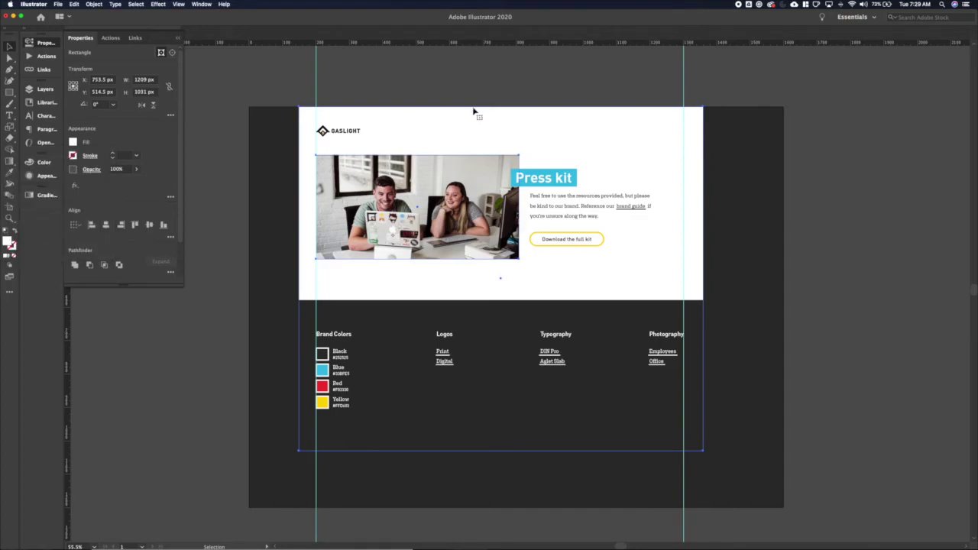
Step: Move the clipped page lower on the dark background and scale it up to about 1341 × 1143 px
{"action": "left_click_drag", "start_coordinate": [535, 177], "coordinate": [539, 235]}
{"action": "scroll", "coordinate": [714, 213], "scroll_direction": "down", "scroll_amount": 1}
{"action": "left_click_drag", "start_coordinate": [707, 171], "coordinate": [723, 160]}
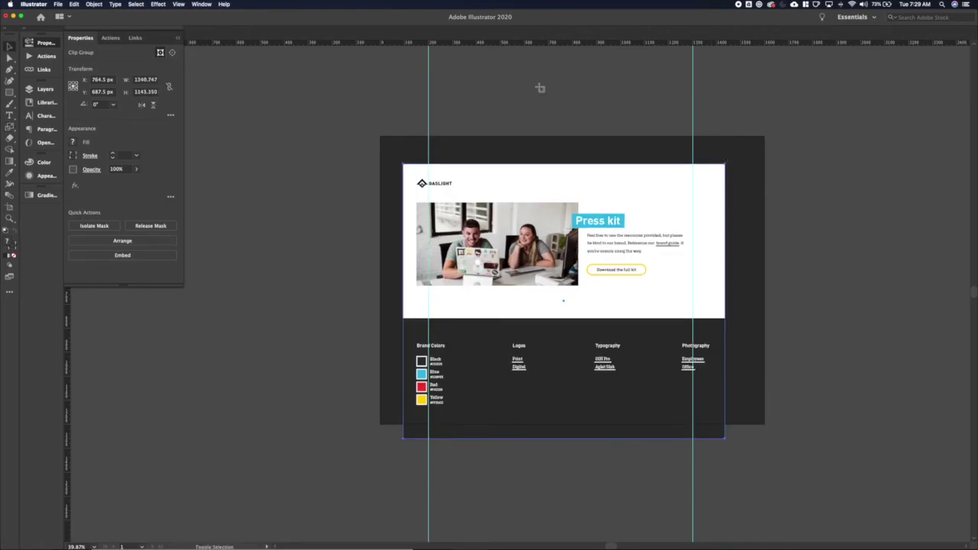
{"action": "key", "text": "shift+o"}
{"action": "key", "text": "v"}
{"action": "left_click", "coordinate": [379, 79]}
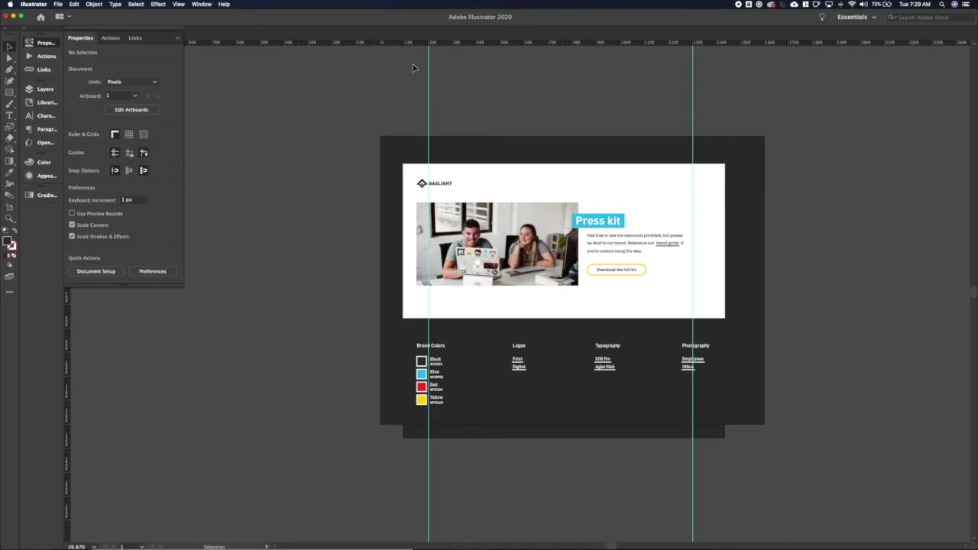
Step: Reposition the clipped page at about X 816.5, Y 649.5 px so its logo and photo line up with the left guide
{"action": "left_click_drag", "start_coordinate": [653, 245], "coordinate": [706, 267]}
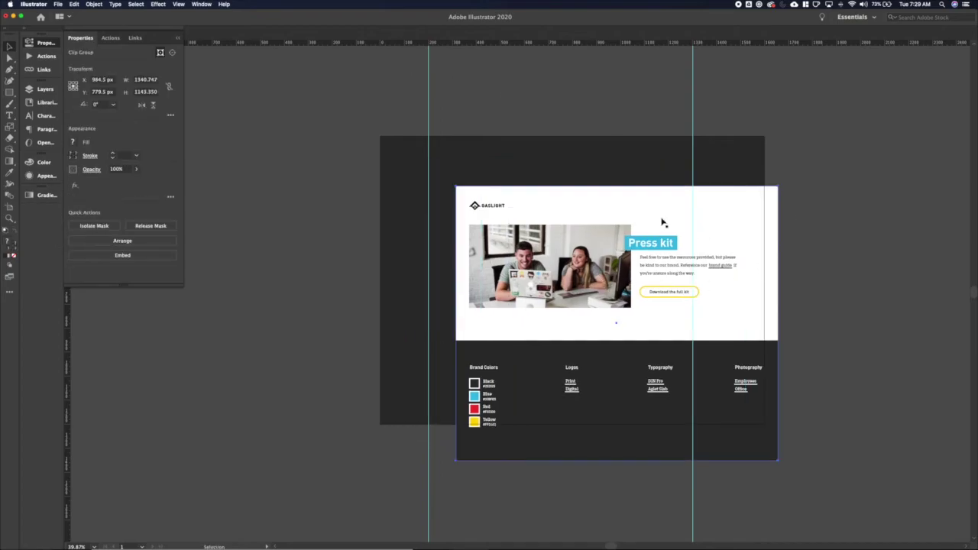
{"action": "left_click_drag", "start_coordinate": [663, 223], "coordinate": [613, 192]}
{"action": "key", "text": "shift+Right"}
{"action": "key", "text": "shift+Right"}
{"action": "key", "text": "shift+Right"}
{"action": "key", "text": "shift+Right"}
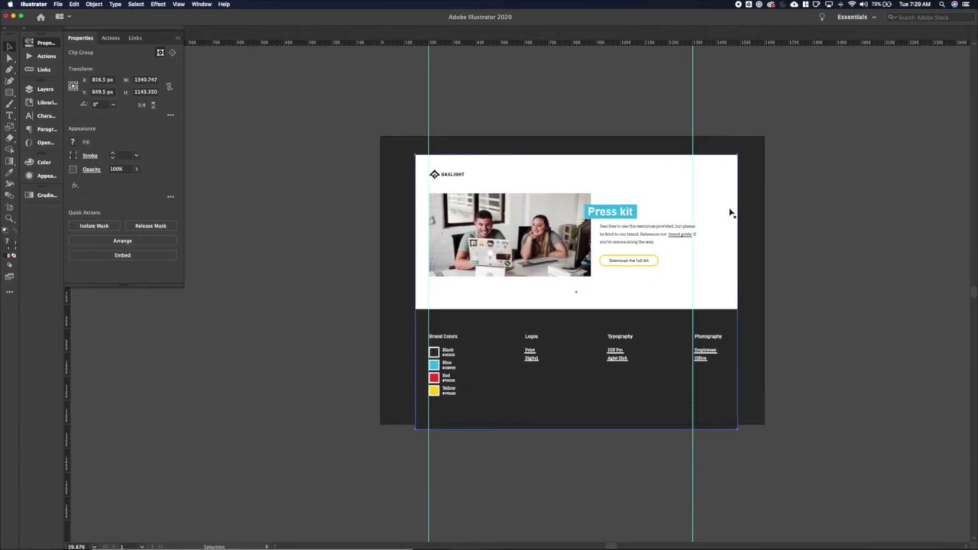
Step: Narrow the intro paragraph's text frame by about 30 px and move the underline beneath the rewrapped words "brand guide"
{"action": "key", "text": "a"}
{"action": "double_click", "coordinate": [673, 234]}
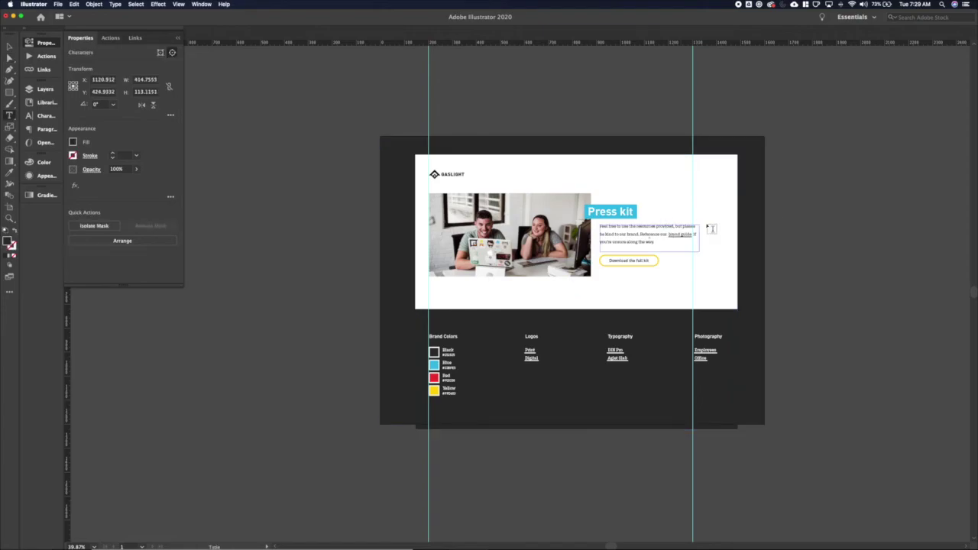
{"action": "scroll", "coordinate": [688, 228], "scroll_direction": "up", "scroll_amount": 5}
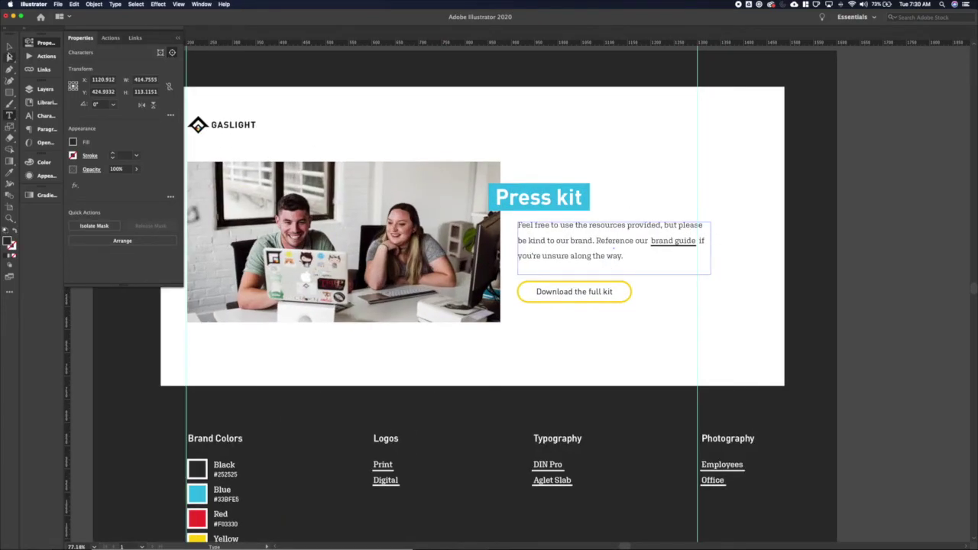
{"action": "key", "text": "Escape"}
{"action": "left_click", "coordinate": [711, 223]}
{"action": "left_click", "coordinate": [710, 274], "text": "shift"}
{"action": "key", "text": "shift+Left"}
{"action": "key", "text": "shift+Left"}
{"action": "key", "text": "shift+Left"}
{"action": "left_click", "coordinate": [733, 217]}
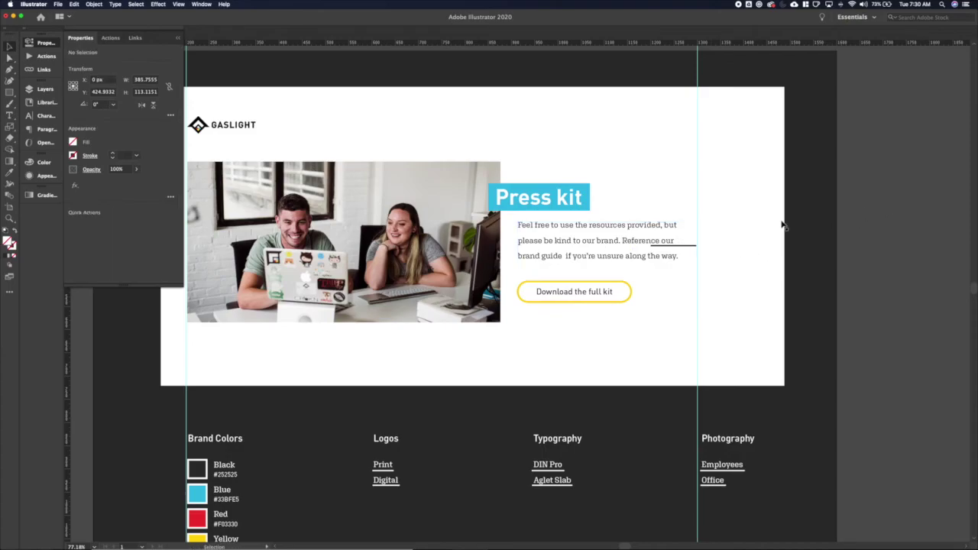
{"action": "left_click", "coordinate": [549, 264]}
{"action": "left_click", "coordinate": [883, 205]}
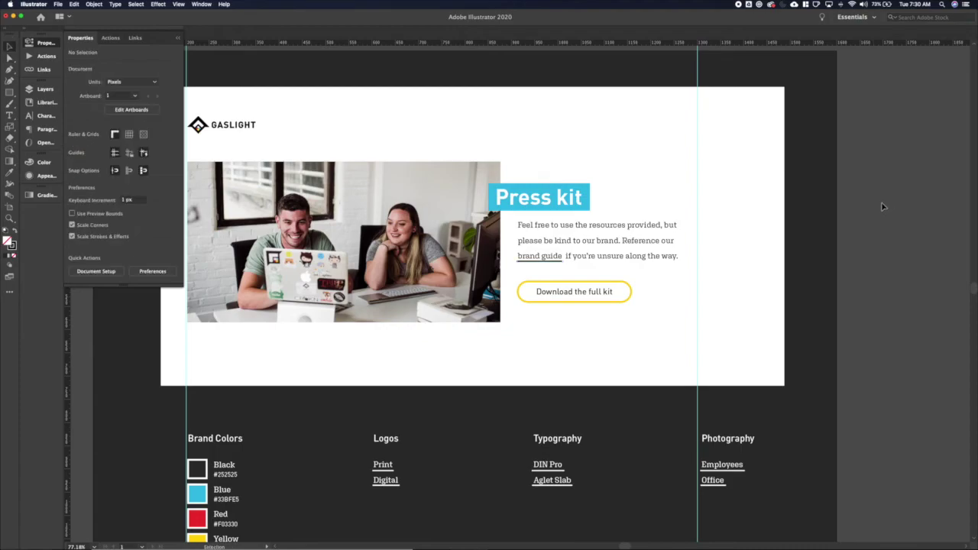
Step: Move the Photography column left to end at the right guide and distribute the four brand asset columns horizontally by their centres
{"action": "scroll", "coordinate": [882, 204], "scroll_direction": "down", "scroll_amount": 5}
{"action": "key", "text": "v"}
{"action": "double_click", "coordinate": [824, 309]}
{"action": "left_click", "coordinate": [801, 325]}
{"action": "left_click_drag", "start_coordinate": [799, 325], "coordinate": [770, 324]}
{"action": "left_click", "coordinate": [633, 326], "text": "shift"}
{"action": "left_click", "coordinate": [560, 324], "text": "shift"}
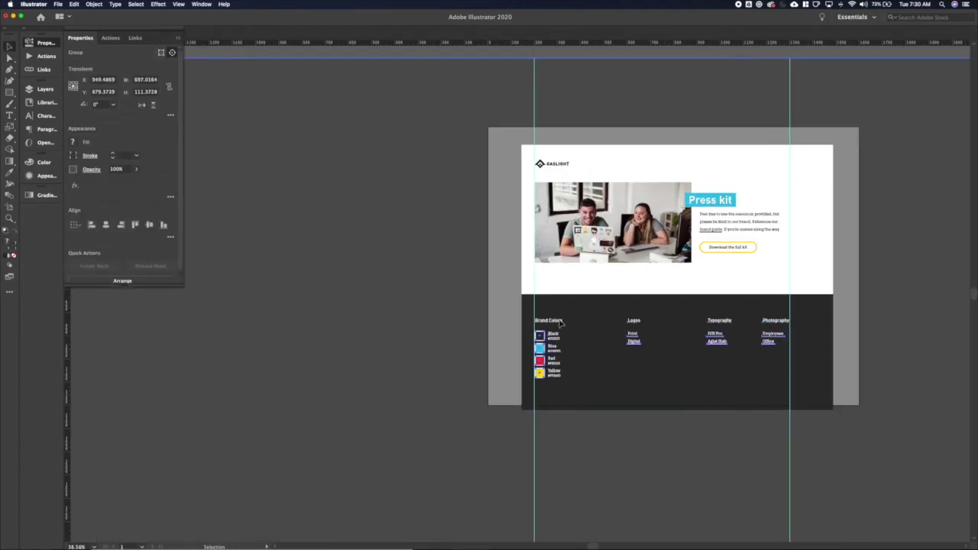
{"action": "left_click", "coordinate": [170, 237]}
{"action": "left_click", "coordinate": [149, 292]}
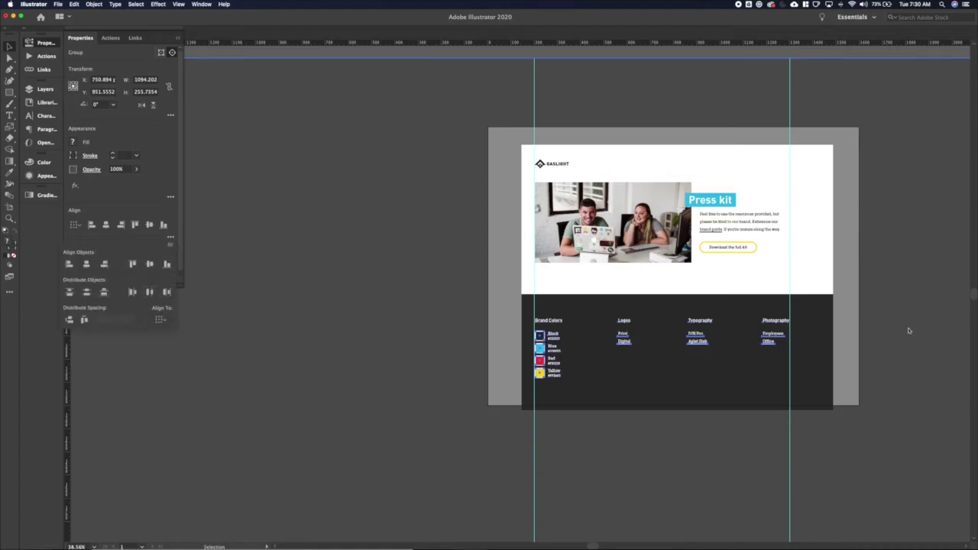
{"action": "left_click", "coordinate": [834, 150]}
{"action": "double_click", "coordinate": [836, 414]}
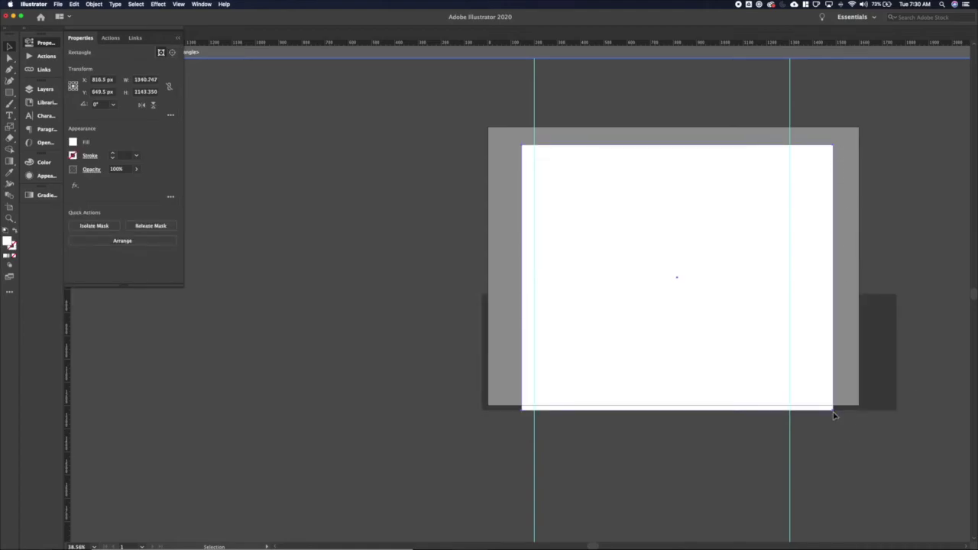
{"action": "double_click", "coordinate": [869, 361]}
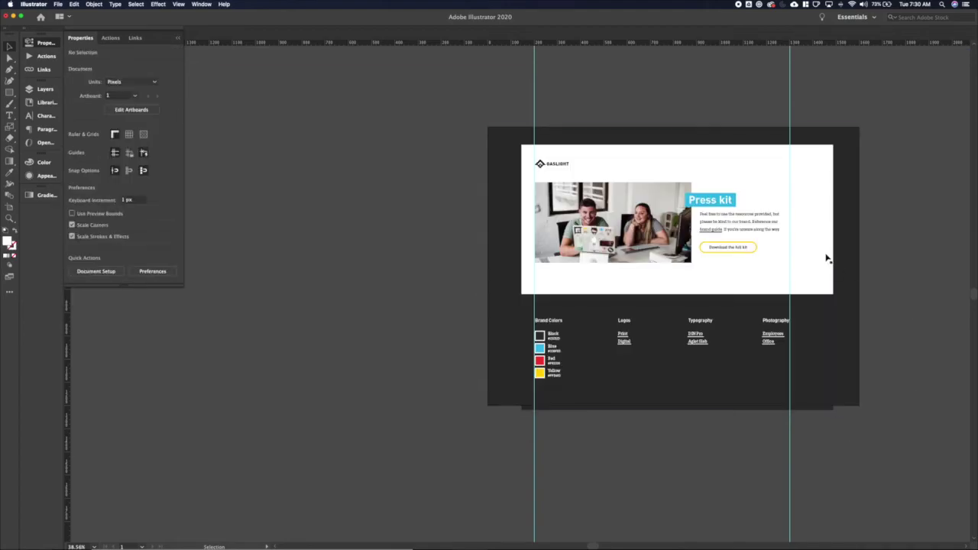
Step: Pull in the right edge of the page's clipping rectangle to make it about 1211 px wide
{"action": "left_click", "coordinate": [524, 90]}
{"action": "left_click", "coordinate": [728, 145]}
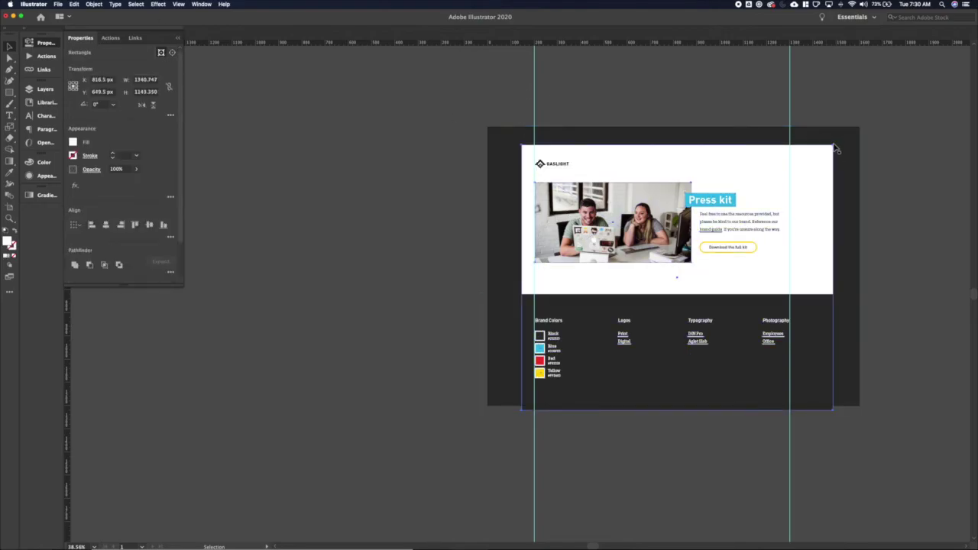
{"action": "key", "text": "a"}
{"action": "left_click_drag", "start_coordinate": [832, 410], "coordinate": [804, 413]}
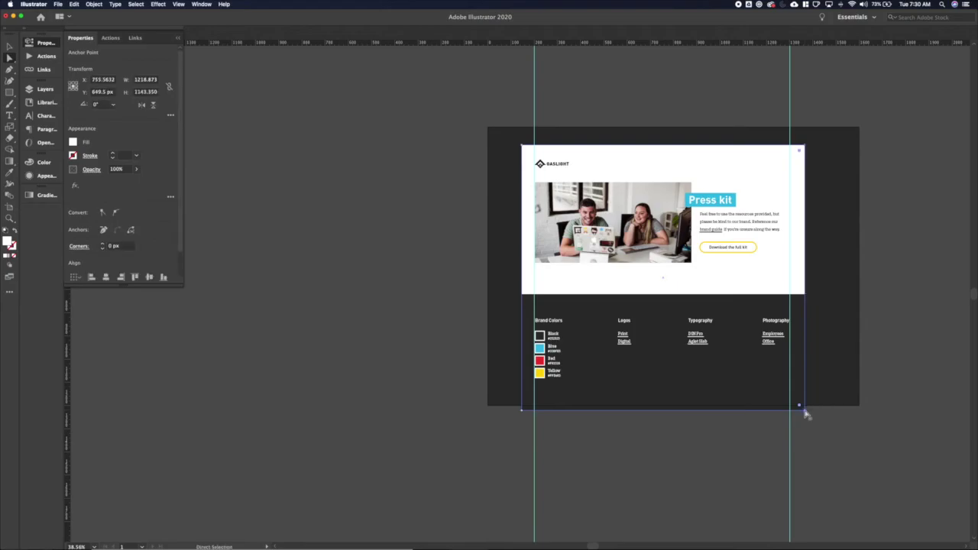
{"action": "key", "text": "Left"}
{"action": "key", "text": "Left"}
{"action": "key", "text": "v"}
{"action": "left_click", "coordinate": [807, 451]}
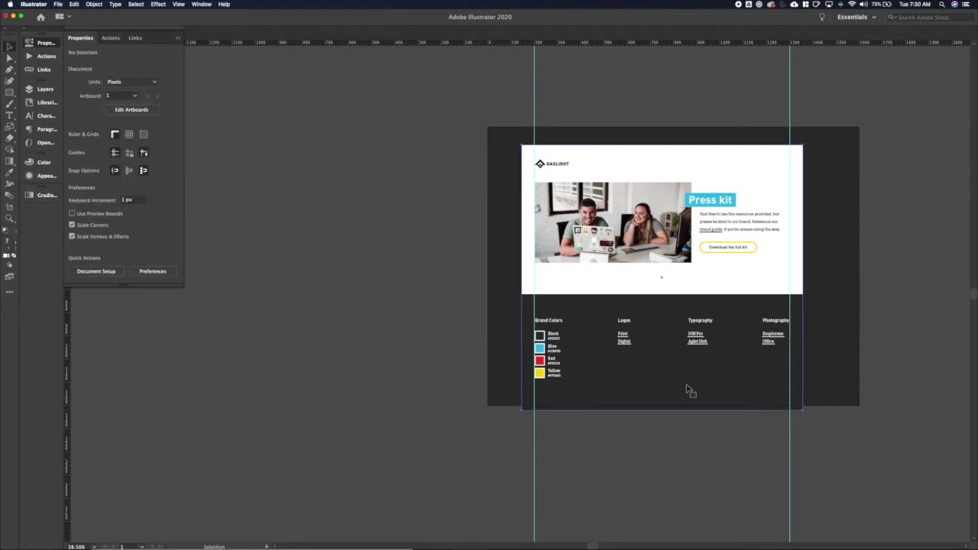
Step: Round the two upper corners of the page's clipping rectangle equally, leaving the lower corners square
{"action": "left_click", "coordinate": [687, 390]}
{"action": "key", "text": "a"}
{"action": "left_click_drag", "start_coordinate": [527, 152], "coordinate": [535, 162]}
{"action": "key", "text": "super+z"}
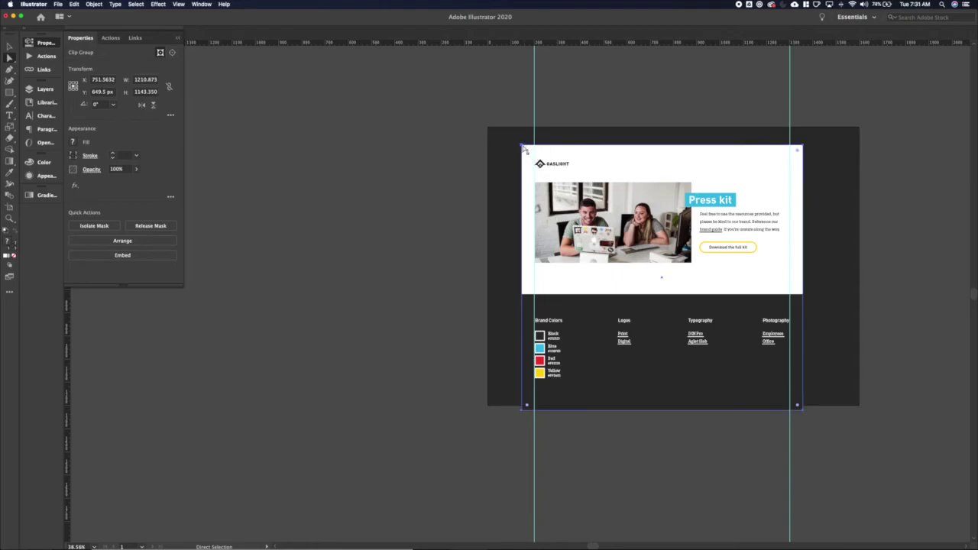
{"action": "left_click", "coordinate": [522, 145]}
{"action": "left_click", "coordinate": [802, 145], "text": "shift"}
{"action": "left_click_drag", "start_coordinate": [798, 151], "coordinate": [785, 166]}
{"action": "key", "text": "v"}
{"action": "left_click", "coordinate": [915, 181]}
Step: Shift the clipped page about 39 px to the right and unlock and delete the two vertical guides
{"action": "left_click_drag", "start_coordinate": [729, 316], "coordinate": [736, 314]}
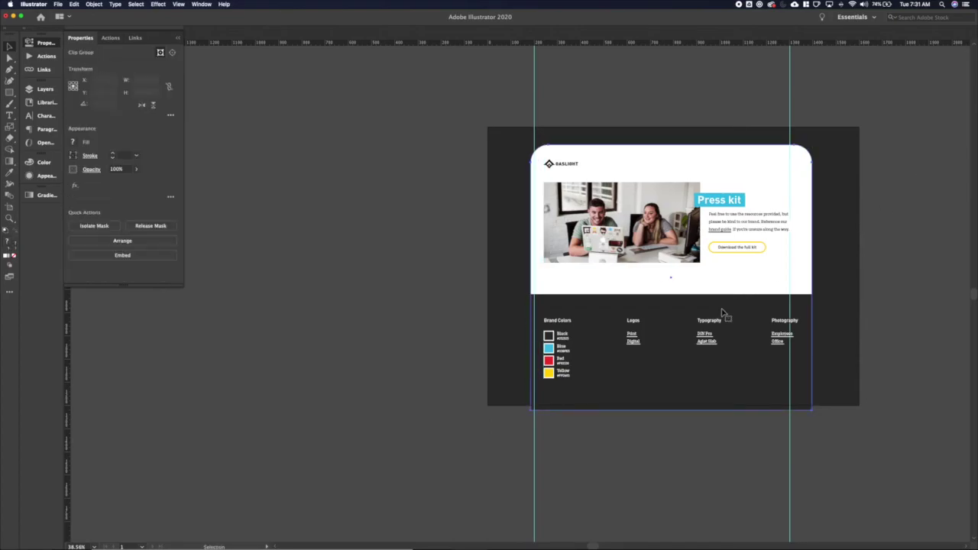
{"action": "key", "text": "alt+super+2"}
{"action": "key", "text": "Delete"}
Step: Lower the clipped page to about Y 709.5 px and set its X position to 800 px
{"action": "left_click", "coordinate": [649, 243]}
{"action": "key", "text": "shift+Down"}
{"action": "key", "text": "shift+Down"}
{"action": "key", "text": "shift+Down"}
{"action": "key", "text": "shift+Down"}
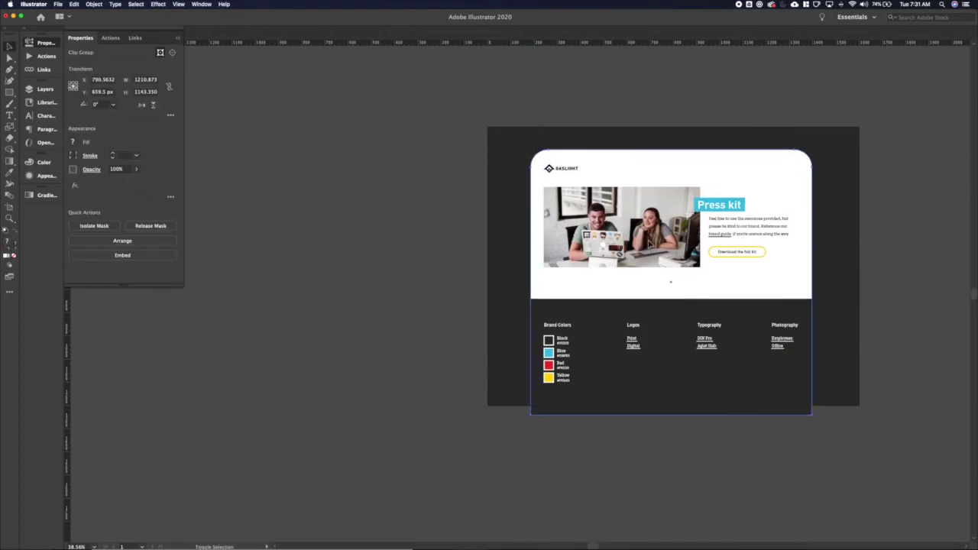
{"action": "key", "text": "shift+Up"}
{"action": "key", "text": "shift+Up"}
{"action": "key", "text": "shift+Up"}
{"action": "key", "text": "shift+Up"}
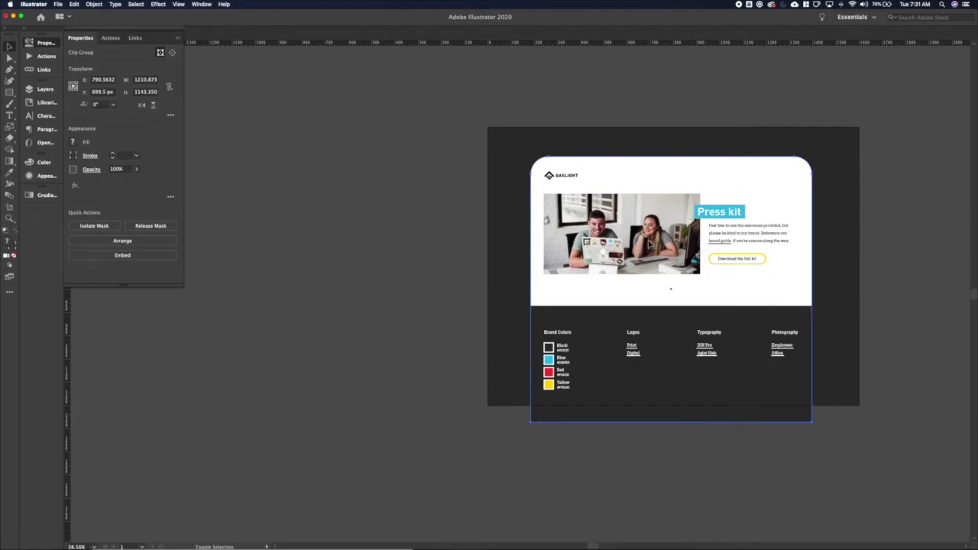
{"action": "left_click", "coordinate": [104, 80]}
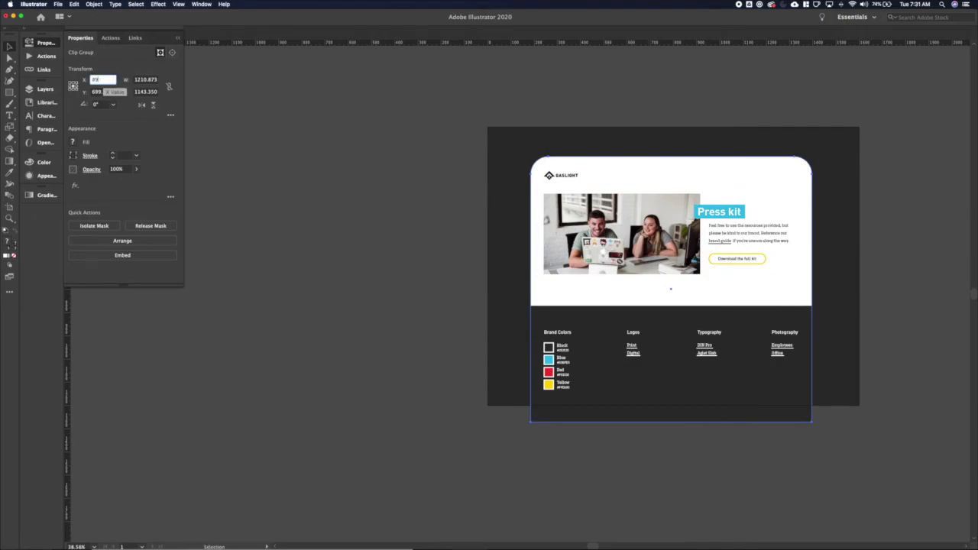
{"action": "key", "text": "Return"}
{"action": "key", "text": "shift+Down"}
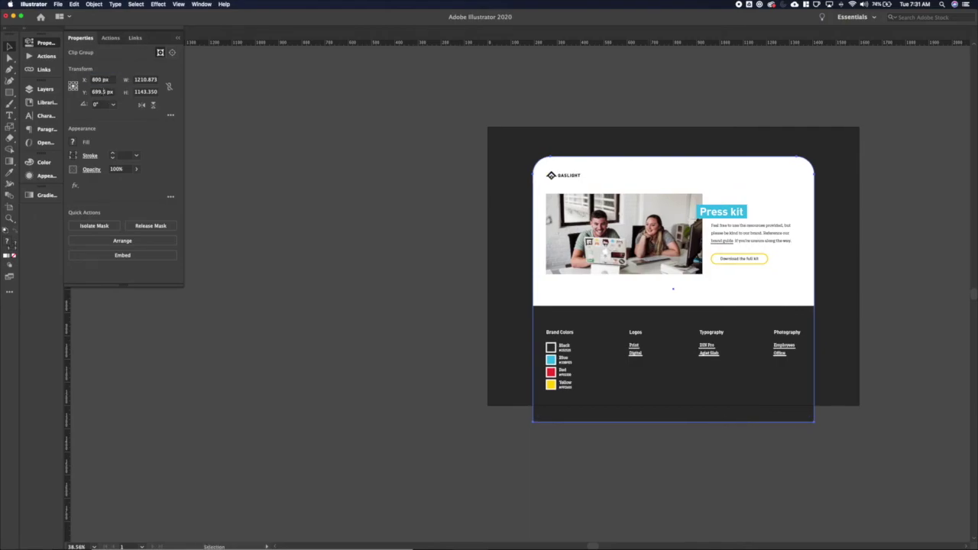
{"action": "left_click", "coordinate": [486, 113]}
Step: Place four texture shapes from the Gaslight Brand library: the wavy curves, facing arcs and chevron beside the artboard, the diamond over its lower-left corner
{"action": "left_click_drag", "start_coordinate": [490, 135], "coordinate": [408, 126]}
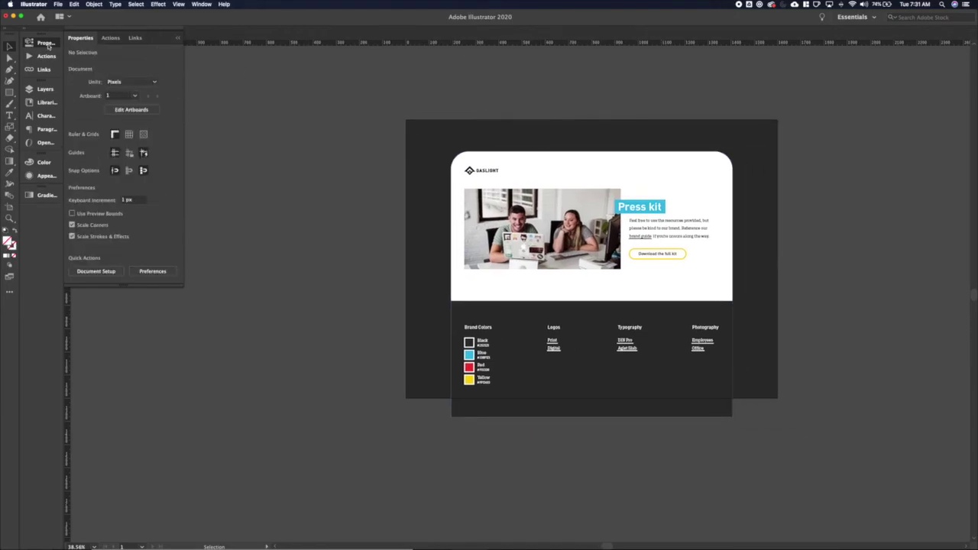
{"action": "left_click", "coordinate": [45, 102]}
{"action": "scroll", "coordinate": [140, 287], "scroll_direction": "down", "scroll_amount": 5}
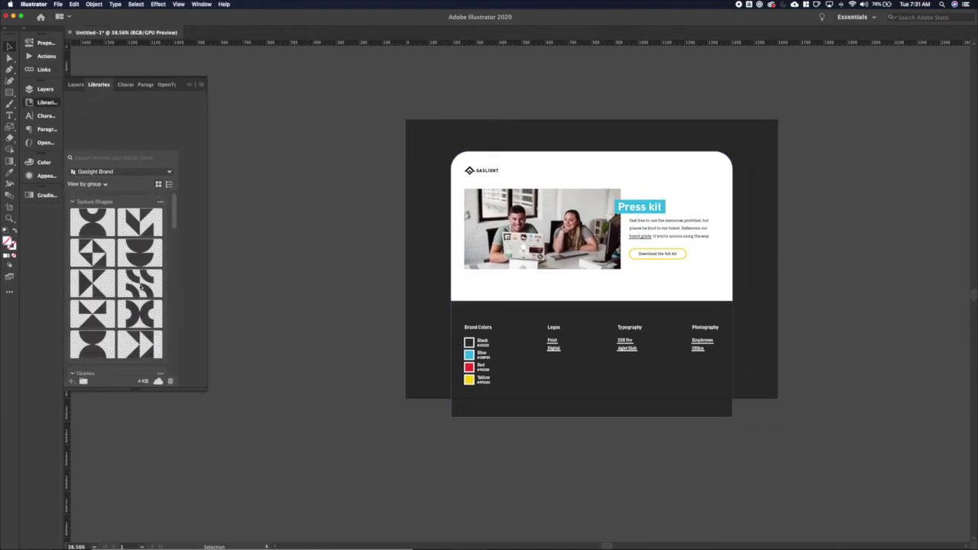
{"action": "left_click_drag", "start_coordinate": [140, 282], "coordinate": [339, 339]}
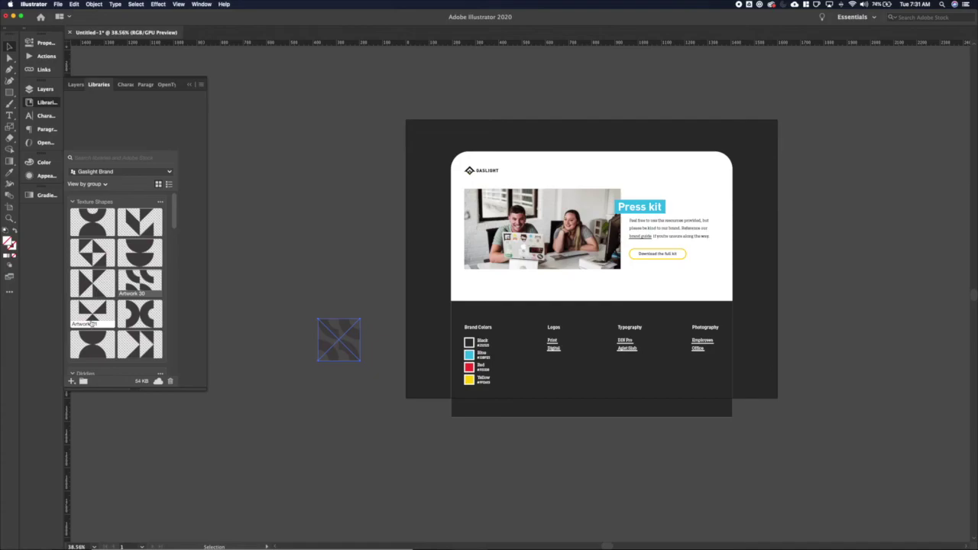
{"action": "left_click_drag", "start_coordinate": [131, 314], "coordinate": [359, 237]}
{"action": "left_click", "coordinate": [313, 230]}
{"action": "left_click_drag", "start_coordinate": [140, 222], "coordinate": [329, 197]}
{"action": "left_click", "coordinate": [327, 194]}
{"action": "left_click_drag", "start_coordinate": [95, 256], "coordinate": [405, 356]}
Step: Enlarge the diamond texture shape proportionally to about 300 px wide
{"action": "left_click", "coordinate": [52, 44]}
{"action": "left_click", "coordinate": [154, 81]}
{"action": "key", "text": "shift+Up"}
{"action": "key", "text": "shift+Up"}
{"action": "key", "text": "shift+Up"}
{"action": "key", "text": "shift+Up"}
{"action": "key", "text": "shift+Up"}
{"action": "key", "text": "shift+Up"}
{"action": "key", "text": "shift+Up"}
{"action": "key", "text": "shift+Up"}
{"action": "key", "text": "shift+Up"}
{"action": "key", "text": "shift+Up"}
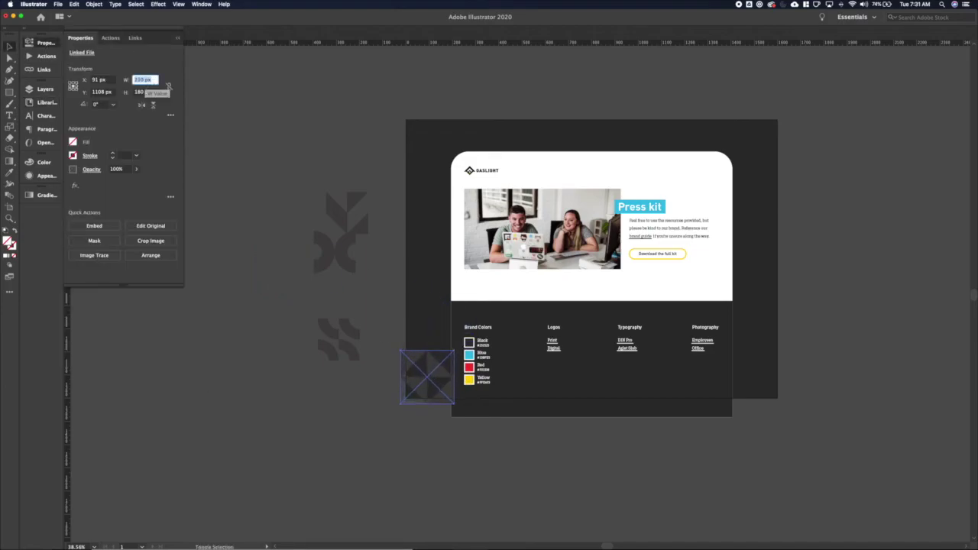
{"action": "key", "text": "shift+Up"}
Step: Scale the other three texture shapes beside the artboard to 300 px wide each
{"action": "left_click_drag", "start_coordinate": [298, 231], "coordinate": [356, 375]}
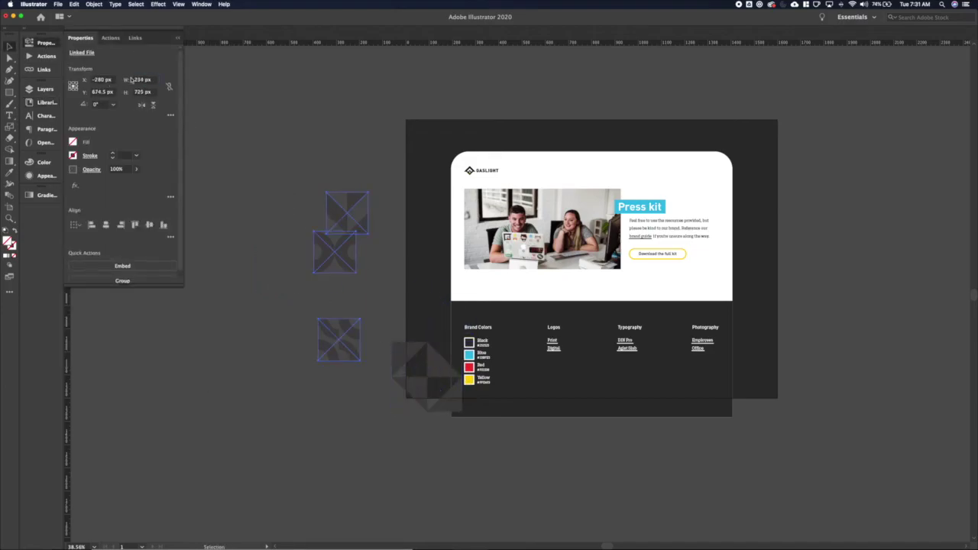
{"action": "left_click", "coordinate": [142, 79]}
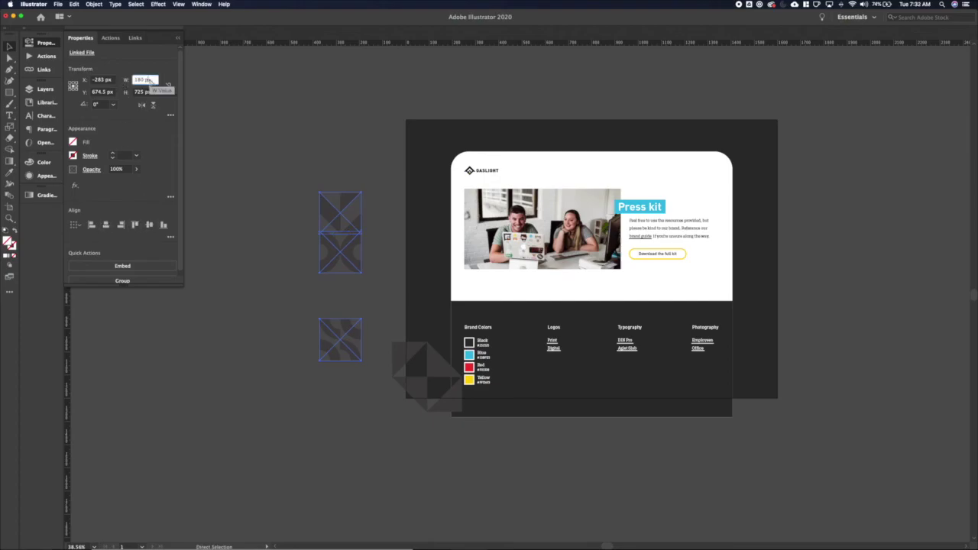
{"action": "type", "text": "300"}
{"action": "key", "text": "Return"}
{"action": "left_click", "coordinate": [306, 288]}
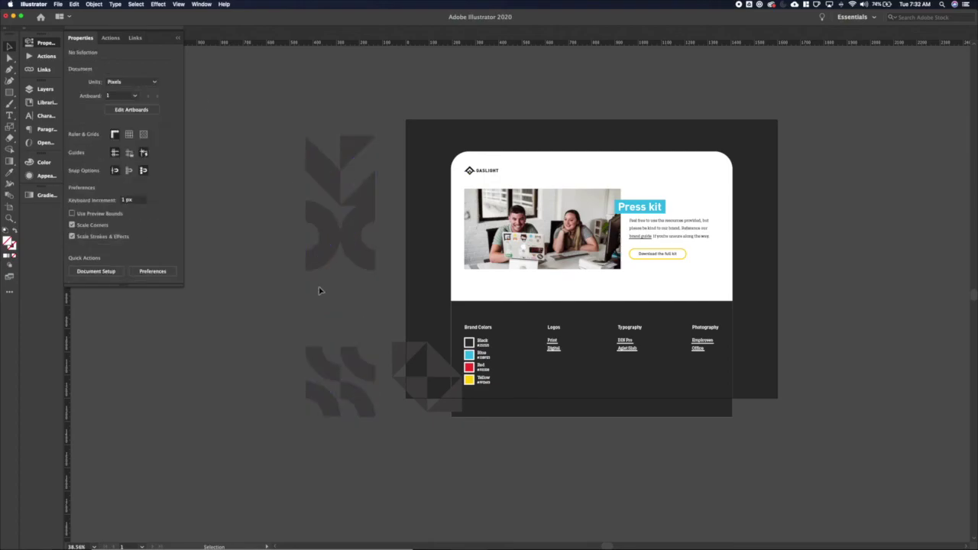
Step: Position the diamond texture in the artboard's lower-left corner and stack the wavy curves texture directly above it
{"action": "left_click_drag", "start_coordinate": [426, 373], "coordinate": [452, 279]}
{"action": "key", "text": "Down"}
{"action": "left_click", "coordinate": [383, 325]}
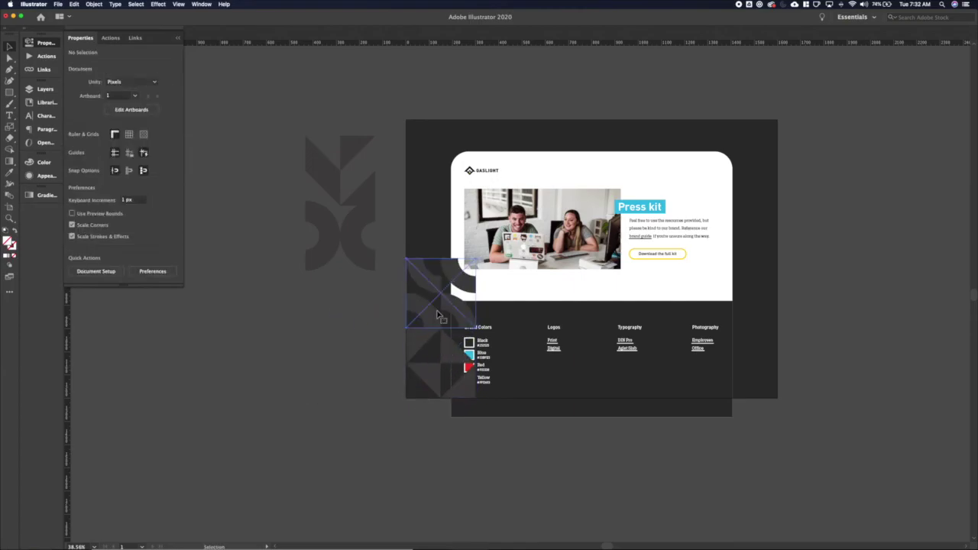
{"action": "left_click", "coordinate": [441, 316]}
{"action": "left_click", "coordinate": [358, 333]}
{"action": "left_click", "coordinate": [424, 307]}
{"action": "left_click", "coordinate": [354, 333]}
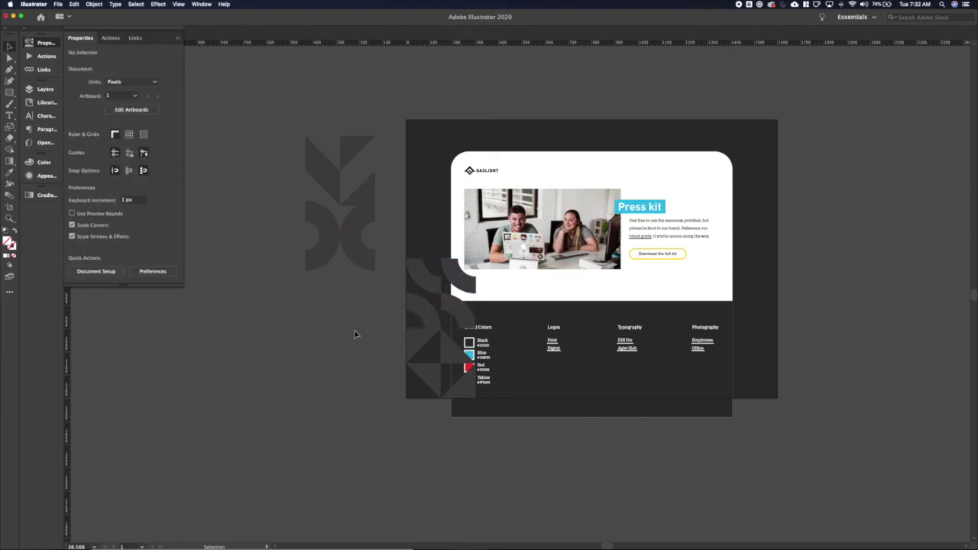
Step: Bring the clipped page to the front of the texture shapes
{"action": "left_click", "coordinate": [494, 277]}
{"action": "left_click", "coordinate": [483, 258]}
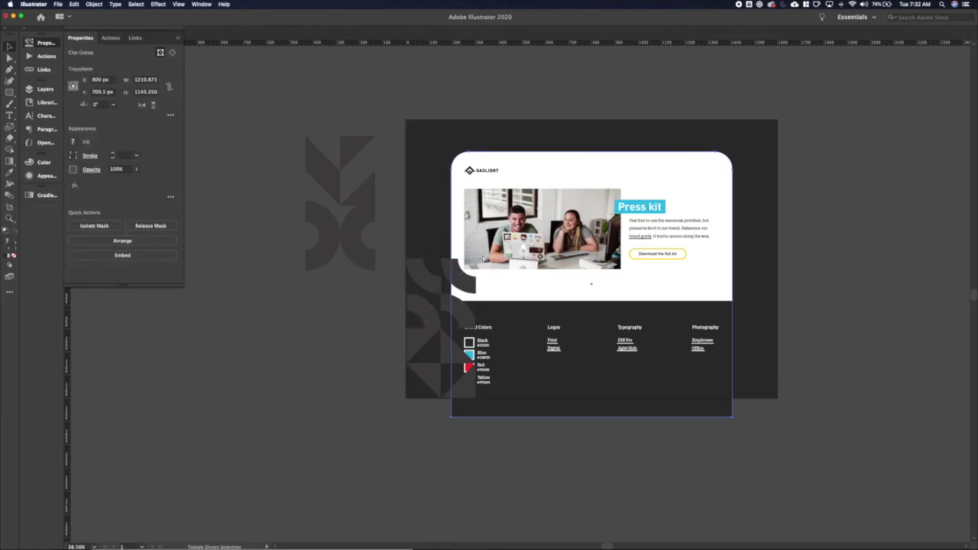
{"action": "key", "text": "shift+super+]"}
{"action": "left_click", "coordinate": [316, 348]}
Step: Nudge the chevron texture up off the facing arcs texture and move both into the artboard's lower-right corner
{"action": "left_click", "coordinate": [366, 187]}
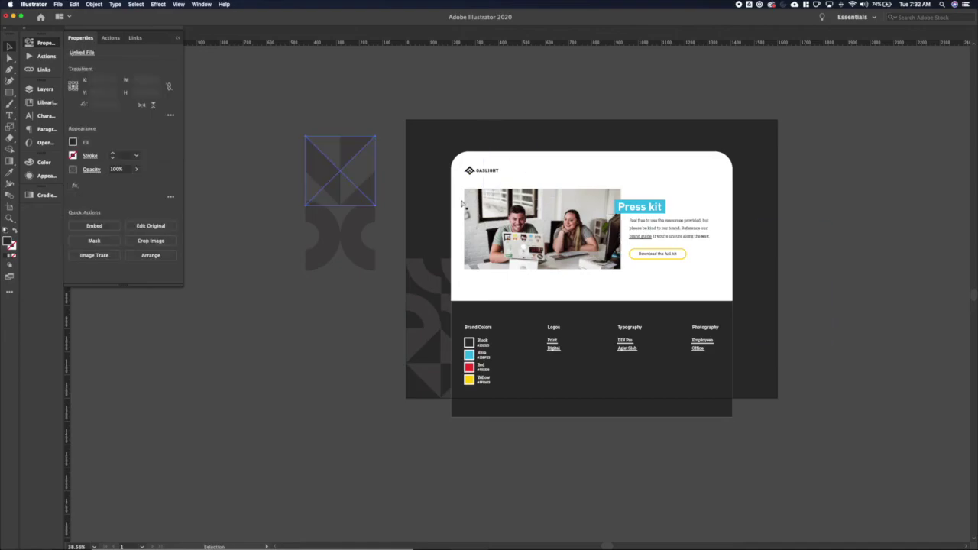
{"action": "key", "text": "shift+Up"}
{"action": "key", "text": "shift+Up"}
{"action": "key", "text": "shift+Up"}
{"action": "left_click", "coordinate": [364, 217], "text": "shift"}
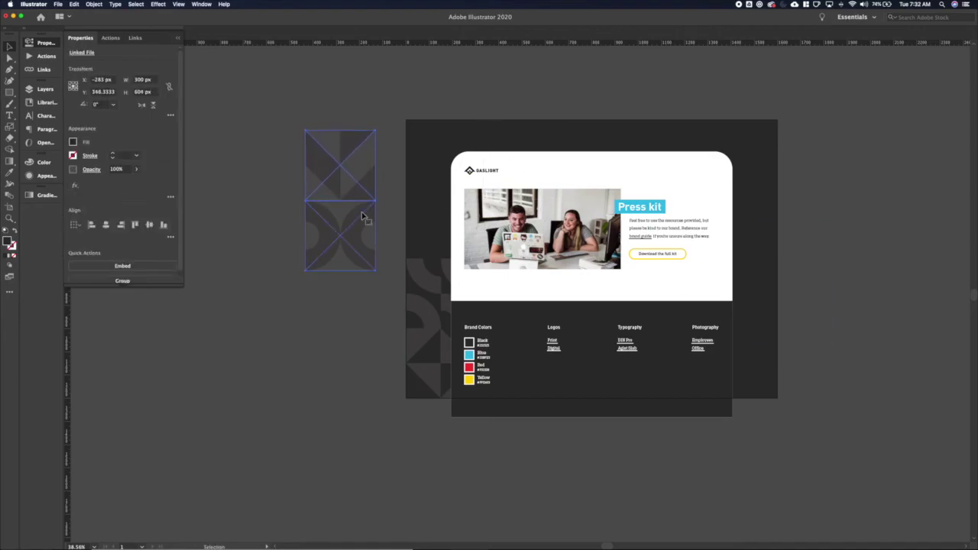
{"action": "left_click_drag", "start_coordinate": [364, 217], "coordinate": [756, 347]}
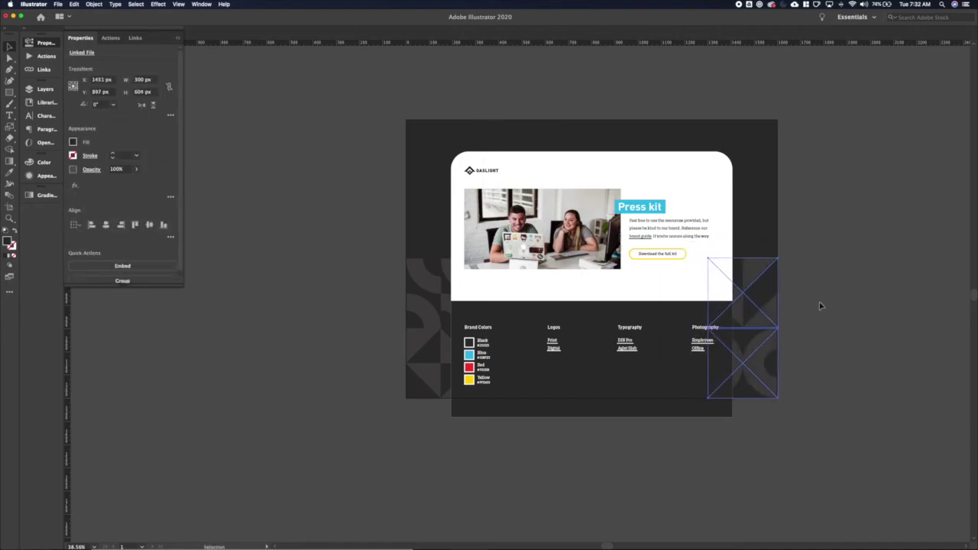
{"action": "left_click", "coordinate": [787, 317]}
{"action": "left_click", "coordinate": [769, 310]}
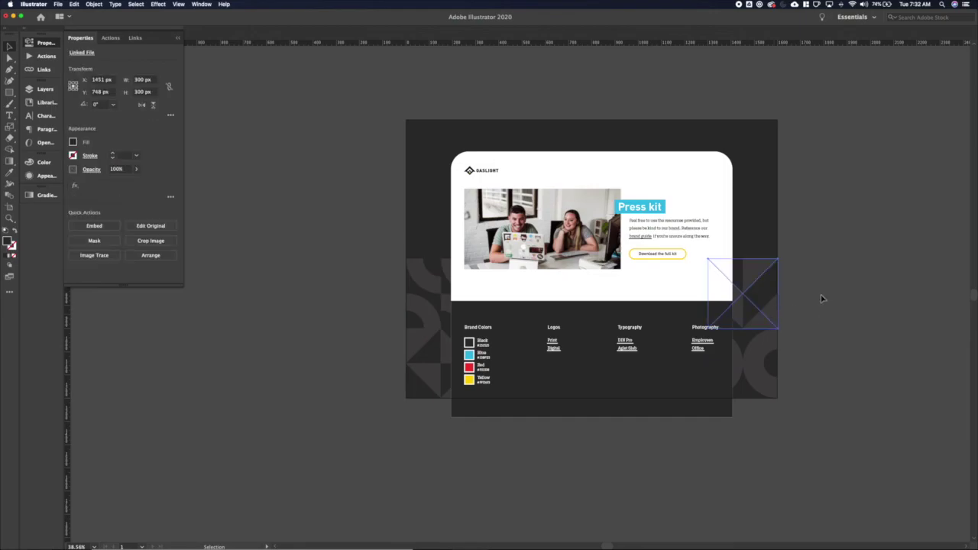
{"action": "left_click", "coordinate": [822, 299]}
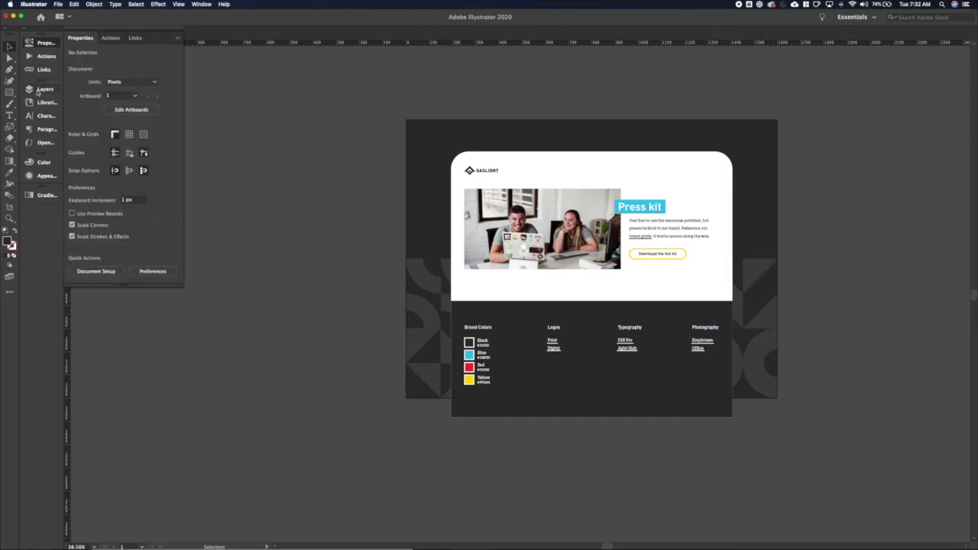
Step: Place the Artwork 29 texture from the library, scale it to 300 px, and position it above the chevron texture at the artboard's right edge
{"action": "left_click", "coordinate": [44, 102]}
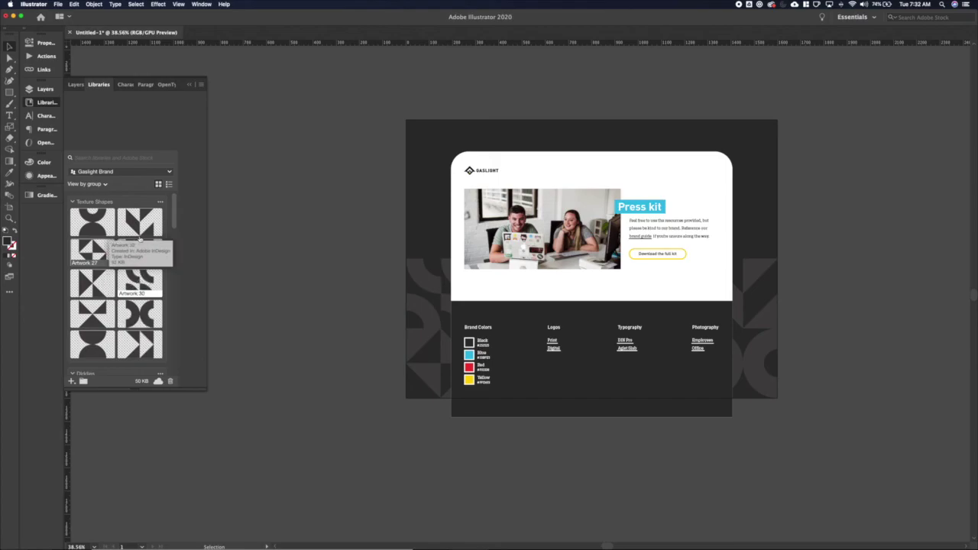
{"action": "left_click_drag", "start_coordinate": [92, 283], "coordinate": [826, 157]}
{"action": "left_click", "coordinate": [31, 46]}
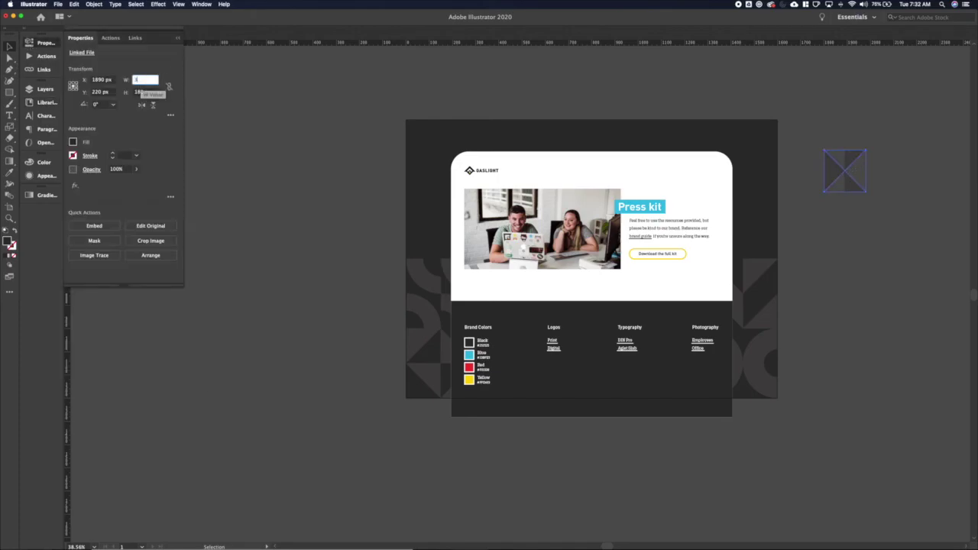
{"action": "left_click_drag", "start_coordinate": [867, 146], "coordinate": [724, 227]}
{"action": "key", "text": "Right"}
{"action": "key", "text": "Right"}
{"action": "key", "text": "Right"}
{"action": "key", "text": "Right"}
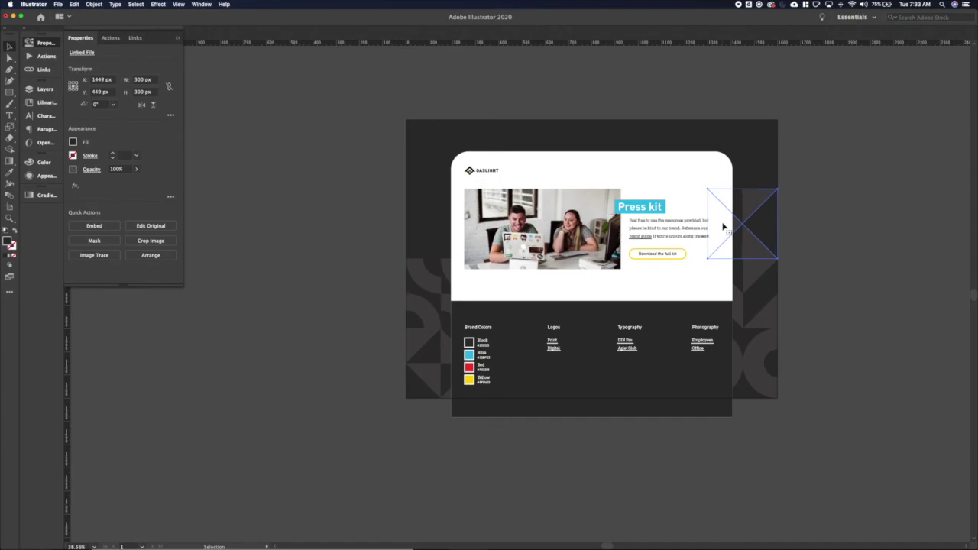
Step: Align the right edges of the new texture shape and the chevron texture below it
{"action": "left_click", "coordinate": [865, 247]}
{"action": "left_click", "coordinate": [757, 249]}
{"action": "left_click", "coordinate": [753, 280], "text": "shift"}
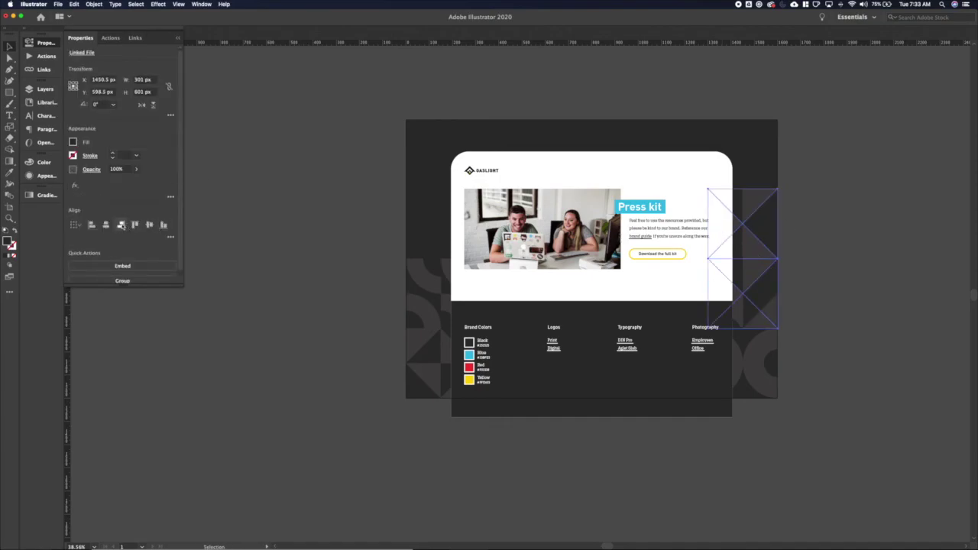
{"action": "left_click", "coordinate": [120, 224]}
{"action": "left_click", "coordinate": [814, 217]}
{"action": "left_click", "coordinate": [751, 249]}
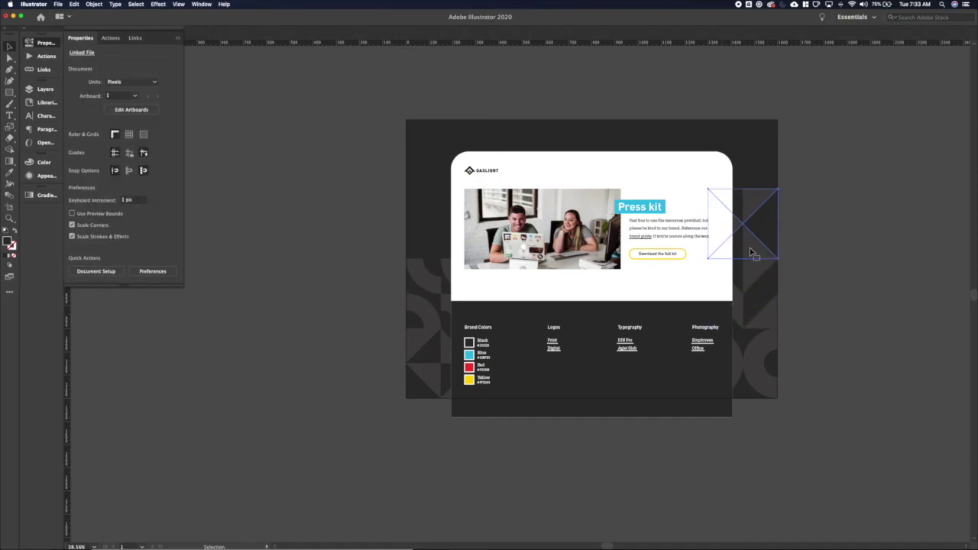
{"action": "left_click", "coordinate": [831, 254]}
Step: Place the blue vertical squiggle from the Gaslight Brand library on the canvas left of the artboard
{"action": "left_click", "coordinate": [43, 101]}
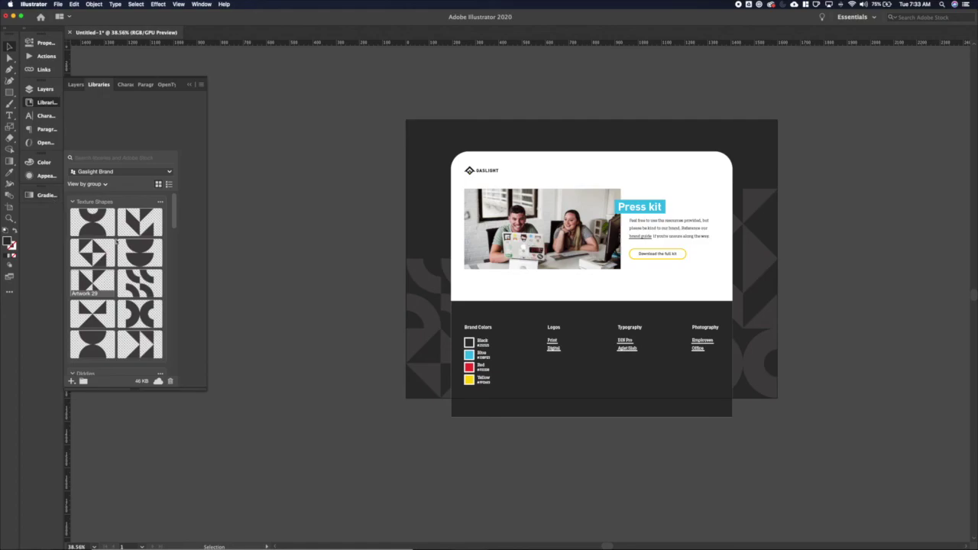
{"action": "scroll", "coordinate": [116, 242], "scroll_direction": "down", "scroll_amount": 4}
{"action": "left_click_drag", "start_coordinate": [99, 246], "coordinate": [371, 249]}
{"action": "left_click", "coordinate": [353, 234]}
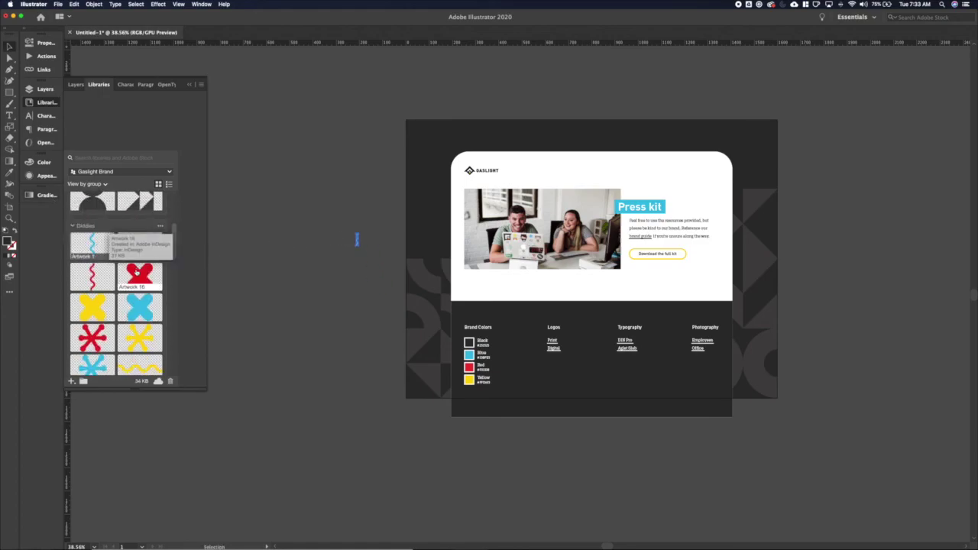
Step: Place the red X, blue asterisk and yellow horizontal squiggle from the Gaslight Brand library on the canvas left of the artboard
{"action": "left_click_drag", "start_coordinate": [137, 272], "coordinate": [323, 275]}
{"action": "left_click", "coordinate": [323, 273]}
{"action": "scroll", "coordinate": [100, 333], "scroll_direction": "down", "scroll_amount": 2}
{"action": "mouse_move", "coordinate": [95, 330]}
{"action": "left_mouse_down"}
{"action": "mouse_move", "coordinate": [290, 282]}
{"action": "mouse_move", "coordinate": [322, 232]}
{"action": "left_mouse_up"}
{"action": "left_click", "coordinate": [322, 233]}
{"action": "left_click_drag", "start_coordinate": [135, 330], "coordinate": [338, 278]}
{"action": "left_click", "coordinate": [338, 277]}
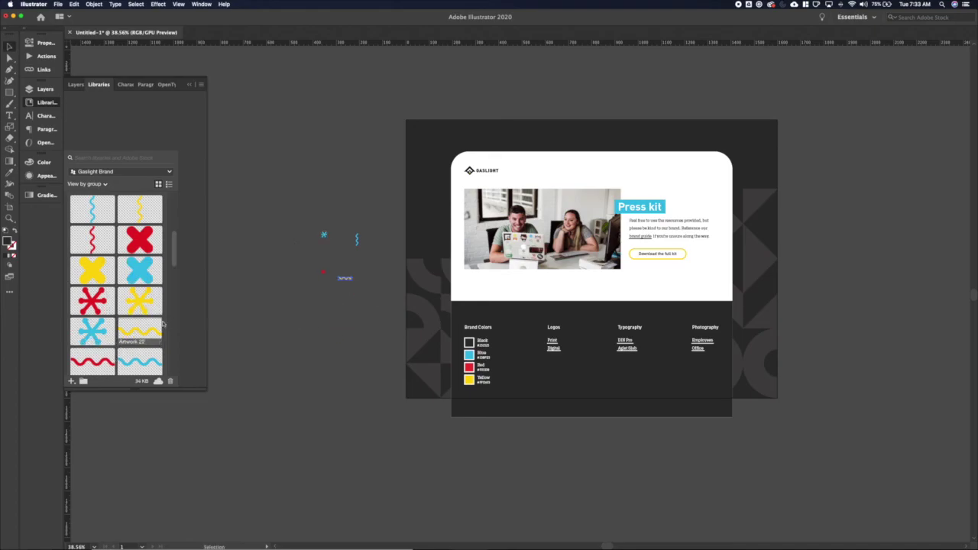
Step: Place a solid yellow circle, the red ring Artwork 11 and the blue ring Artwork 15 from the library beside the other small shapes
{"action": "scroll", "coordinate": [162, 324], "scroll_direction": "down", "scroll_amount": 2}
{"action": "left_click_drag", "start_coordinate": [95, 349], "coordinate": [301, 255]}
{"action": "left_click", "coordinate": [301, 255]}
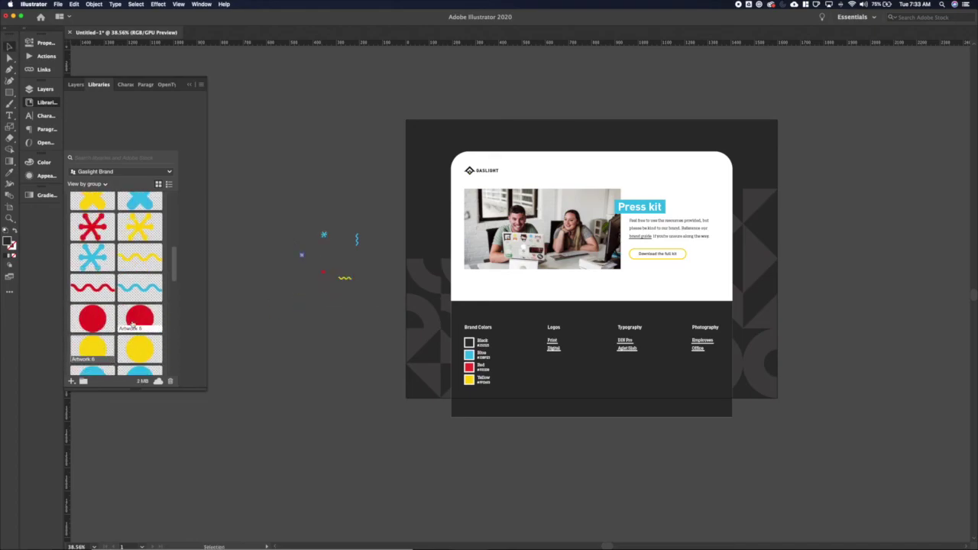
{"action": "scroll", "coordinate": [132, 321], "scroll_direction": "down", "scroll_amount": 3}
{"action": "scroll", "coordinate": [134, 290], "scroll_direction": "down", "scroll_amount": 2}
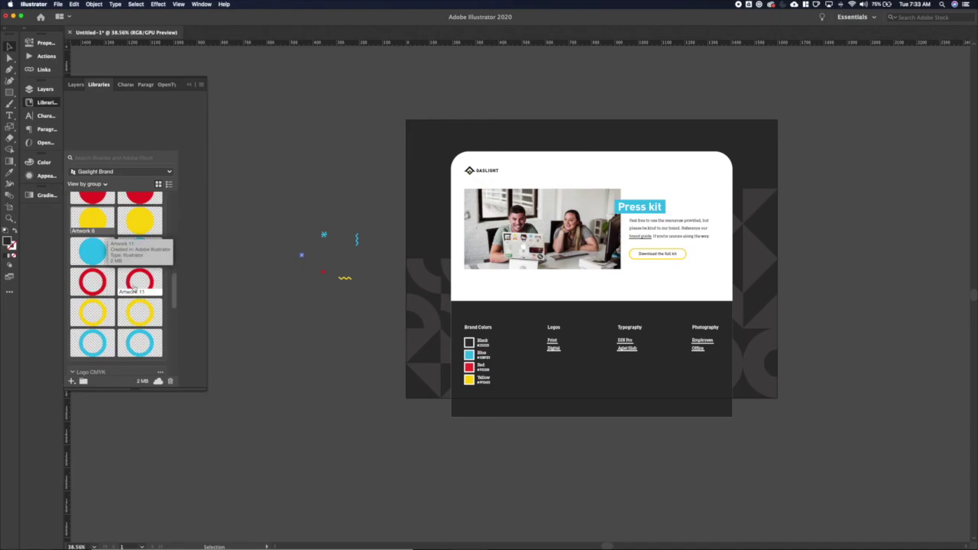
{"action": "left_click_drag", "start_coordinate": [135, 289], "coordinate": [294, 281]}
{"action": "scroll", "coordinate": [131, 285], "scroll_direction": "down", "scroll_amount": 2}
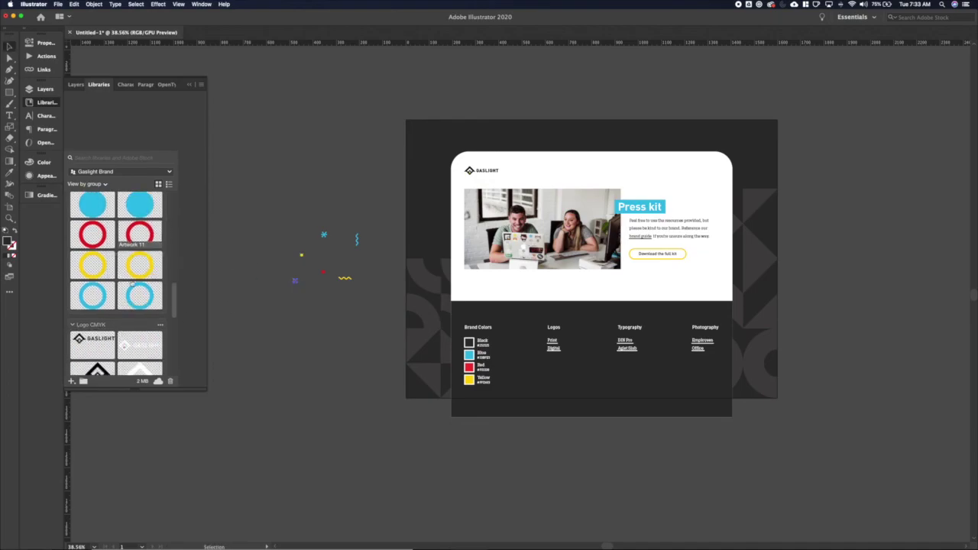
{"action": "left_click_drag", "start_coordinate": [134, 293], "coordinate": [308, 288]}
Step: Scale up all the small brand shapes left of the artboard together, then deselect them
{"action": "left_click_drag", "start_coordinate": [281, 223], "coordinate": [379, 297]}
{"action": "key", "text": "s"}
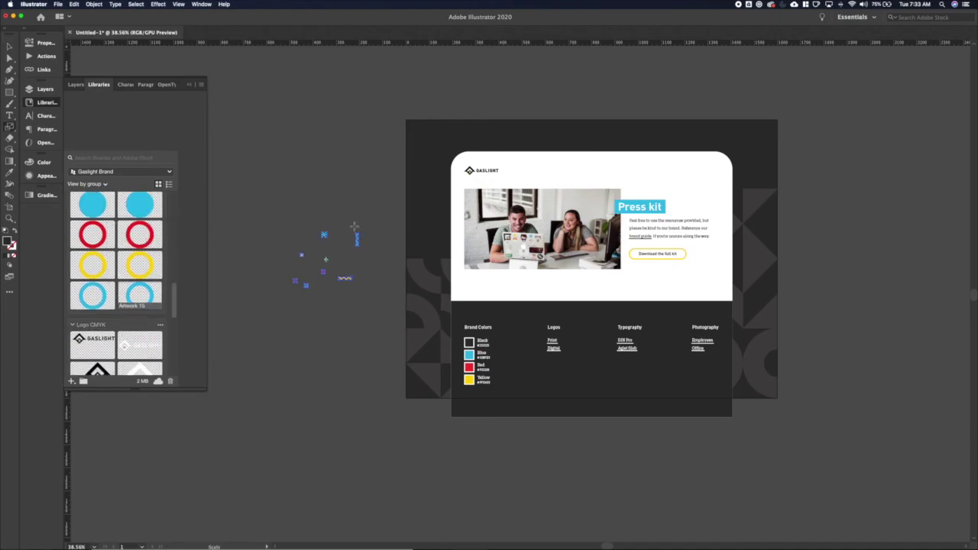
{"action": "left_click_drag", "start_coordinate": [354, 226], "coordinate": [385, 203]}
{"action": "key", "text": "v"}
{"action": "key", "text": "super+shift+a"}
Step: Arrange the blue and yellow squiggles, red X, yellow dot and blue asterisk around the press kit page's edges on the dark background
{"action": "left_click_drag", "start_coordinate": [712, 150], "coordinate": [706, 151]}
{"action": "mouse_move", "coordinate": [359, 301]}
{"action": "left_mouse_down"}
{"action": "mouse_move", "coordinate": [445, 315]}
{"action": "mouse_move", "coordinate": [442, 295]}
{"action": "left_mouse_up"}
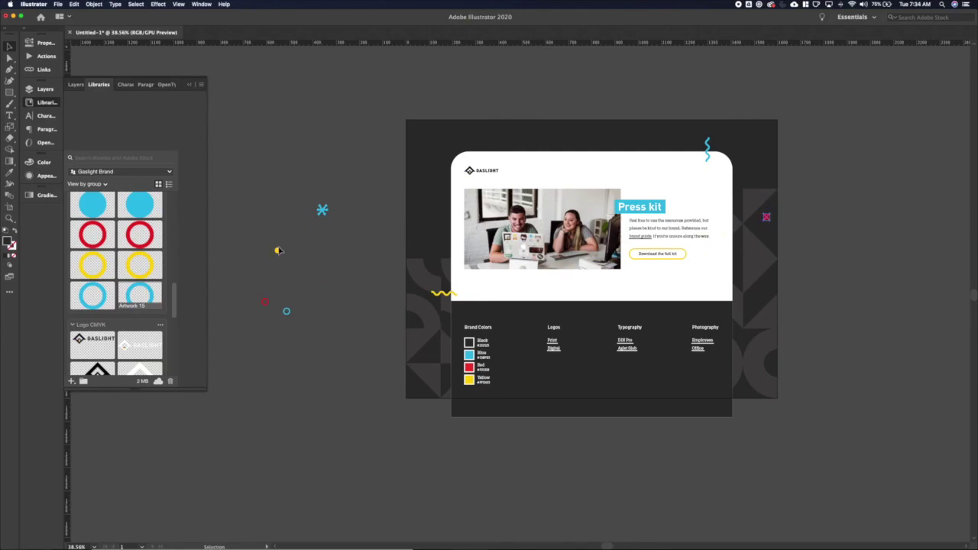
{"action": "left_click_drag", "start_coordinate": [279, 251], "coordinate": [732, 135]}
{"action": "left_click_drag", "start_coordinate": [324, 214], "coordinate": [420, 373]}
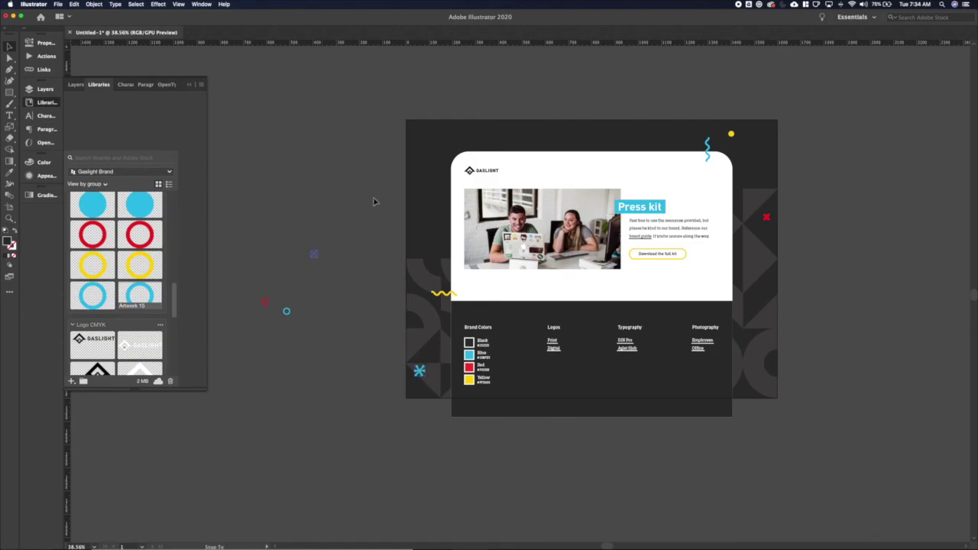
Step: Move the red ring to the artboard's upper-left corner and the blue ring just below the red X on the right-hand texture
{"action": "left_click_drag", "start_coordinate": [313, 254], "coordinate": [426, 176]}
{"action": "left_click_drag", "start_coordinate": [264, 301], "coordinate": [754, 345]}
{"action": "left_click_drag", "start_coordinate": [755, 244], "coordinate": [755, 243]}
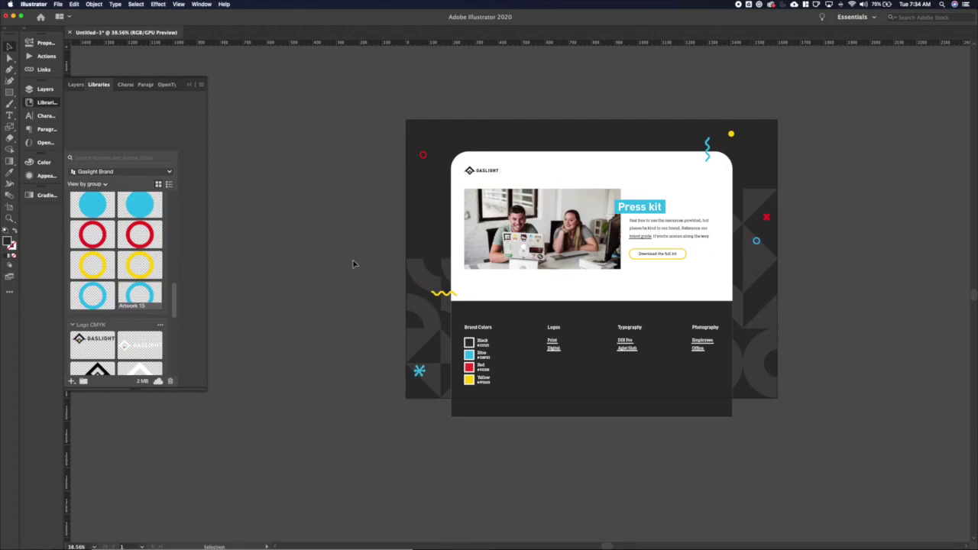